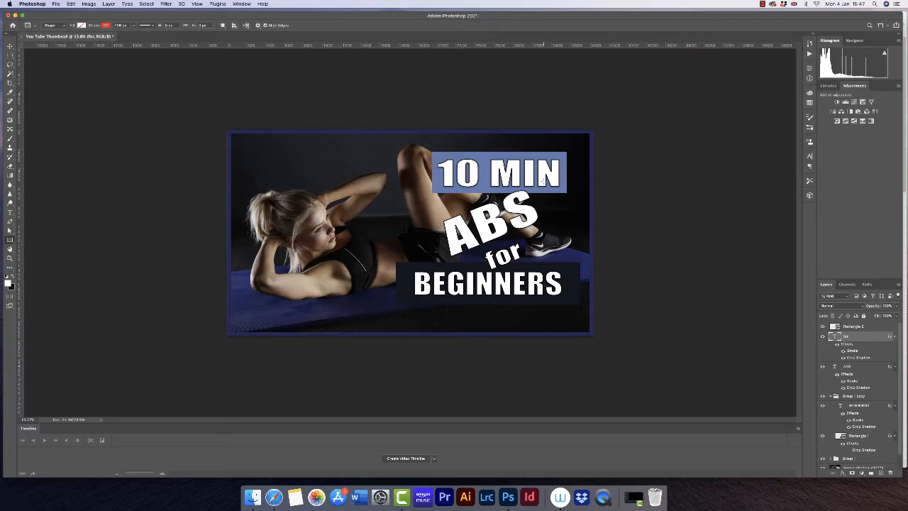
Create a new document 3840 pixels wide and 2160 pixels high at 144 pixels/inch
{"action": "left_click", "coordinate": [56, 4]}
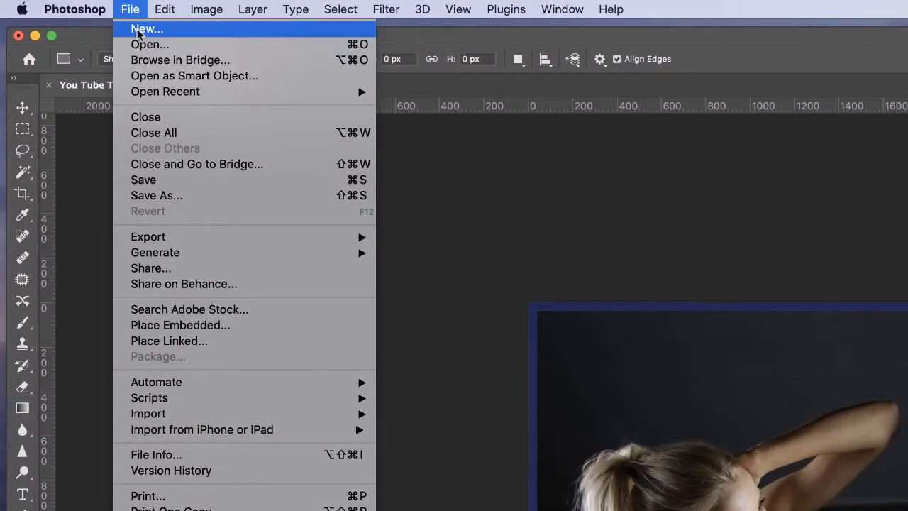
{"action": "left_click", "coordinate": [138, 29]}
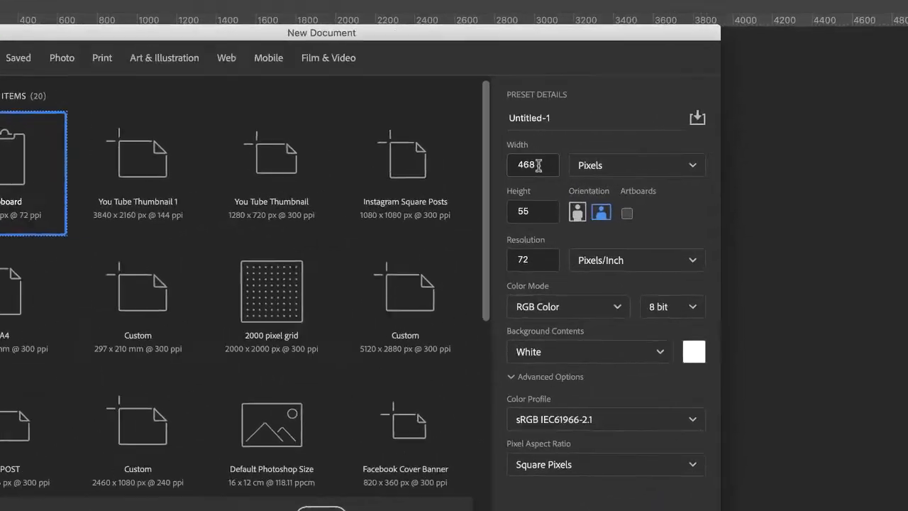
{"action": "left_click_drag", "start_coordinate": [538, 164], "coordinate": [520, 162]}
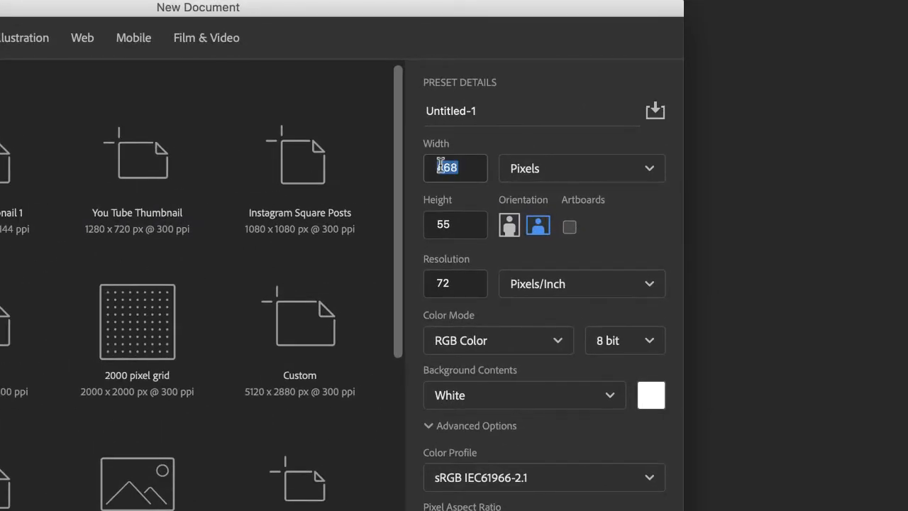
{"action": "left_click_drag", "start_coordinate": [441, 166], "coordinate": [428, 172]}
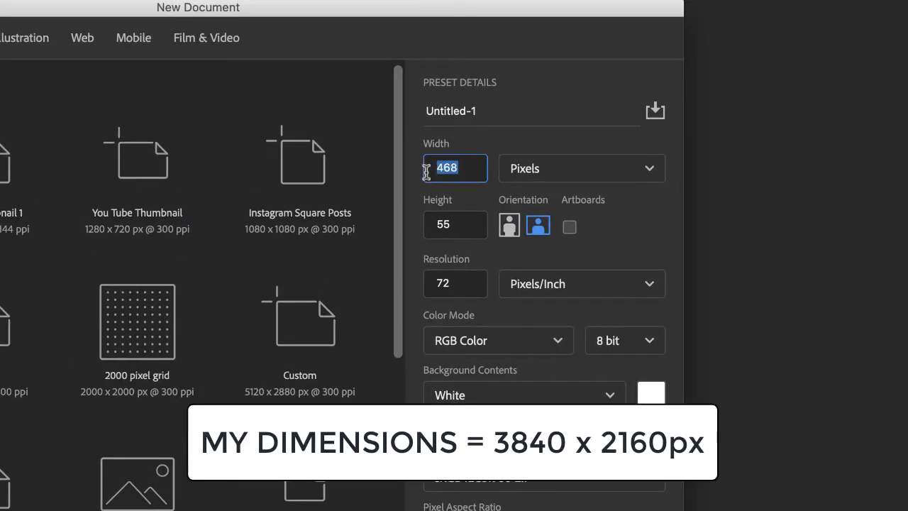
{"action": "type", "text": "3840"}
{"action": "double_click", "coordinate": [466, 224]}
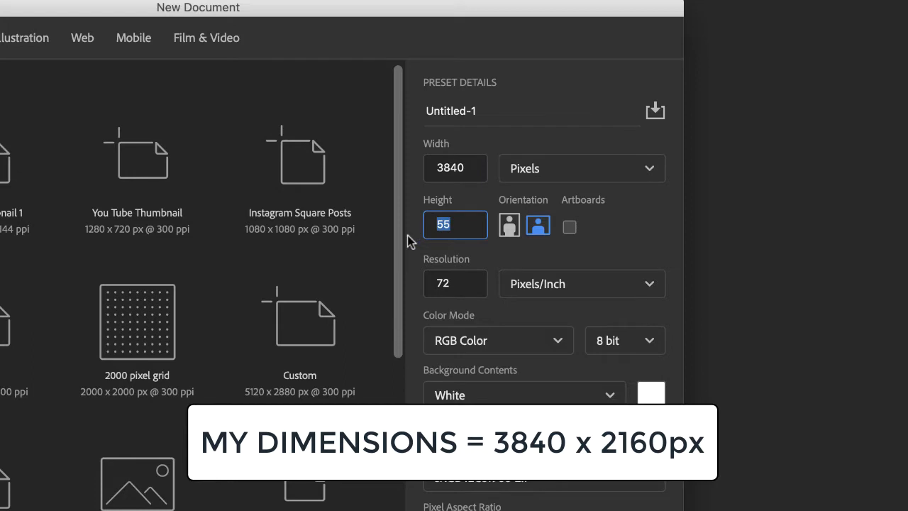
{"action": "type", "text": "2160"}
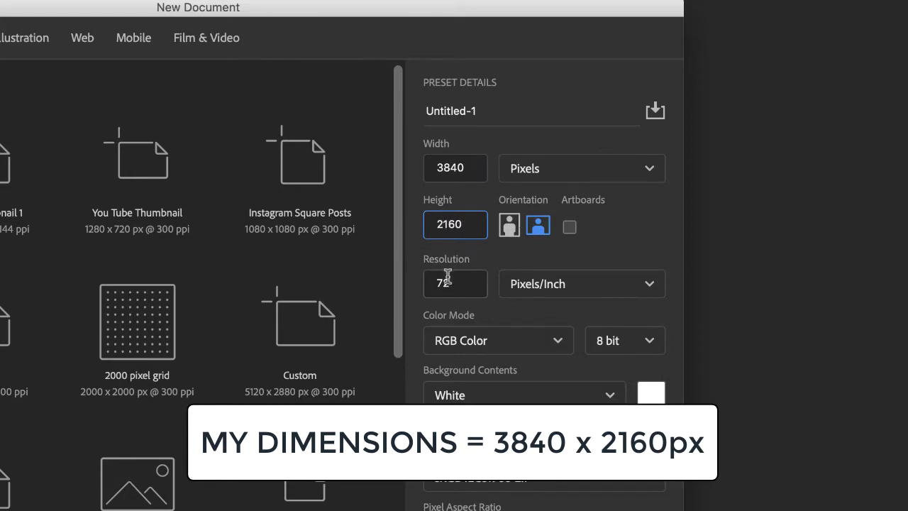
{"action": "left_click_drag", "start_coordinate": [450, 282], "coordinate": [425, 285]}
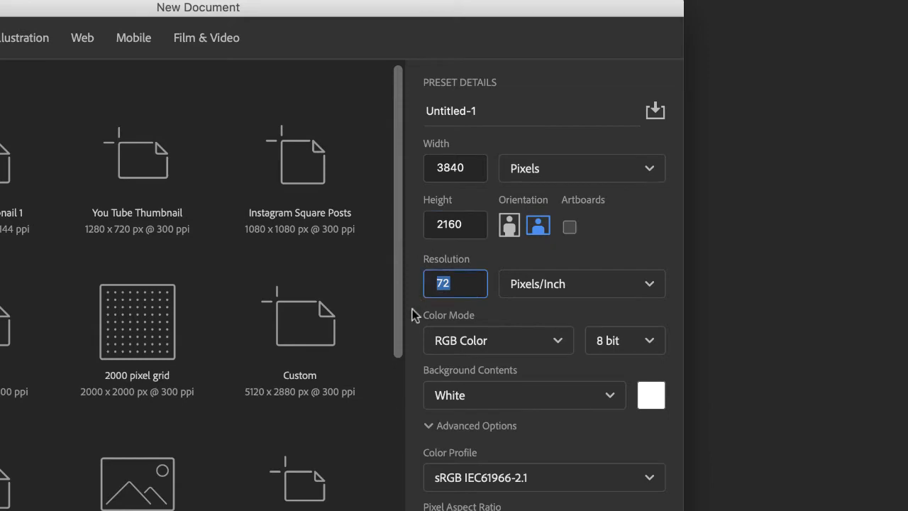
{"action": "type", "text": "144"}
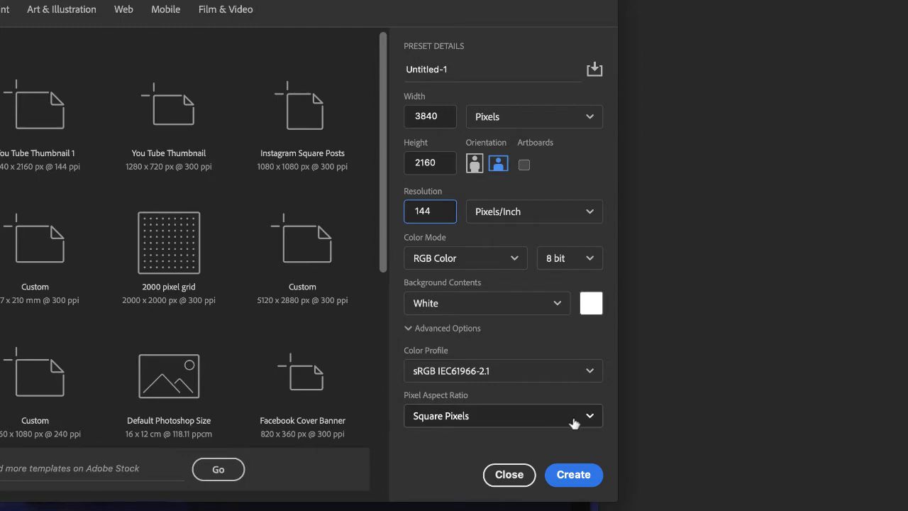
{"action": "left_click", "coordinate": [569, 480]}
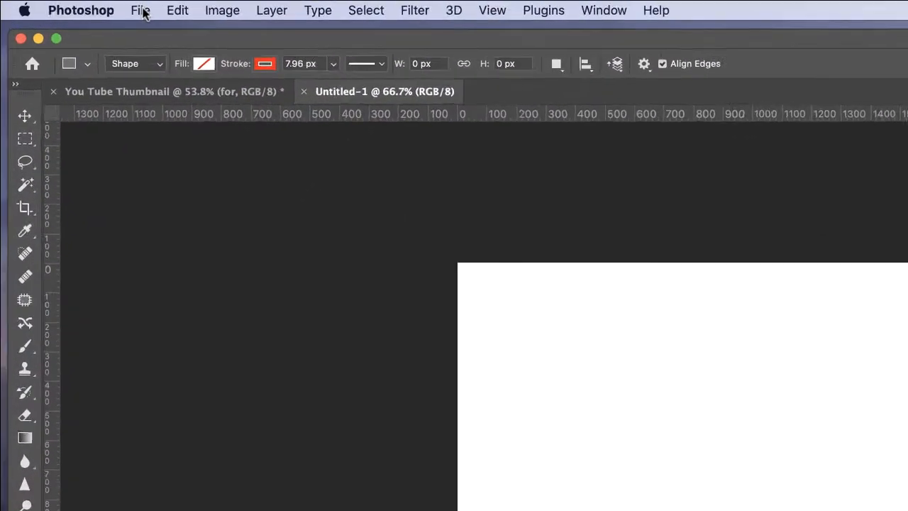
Open the workout photo pexels-pixabay-416778.jpg from the Downloads folder
{"action": "left_click", "coordinate": [56, 3]}
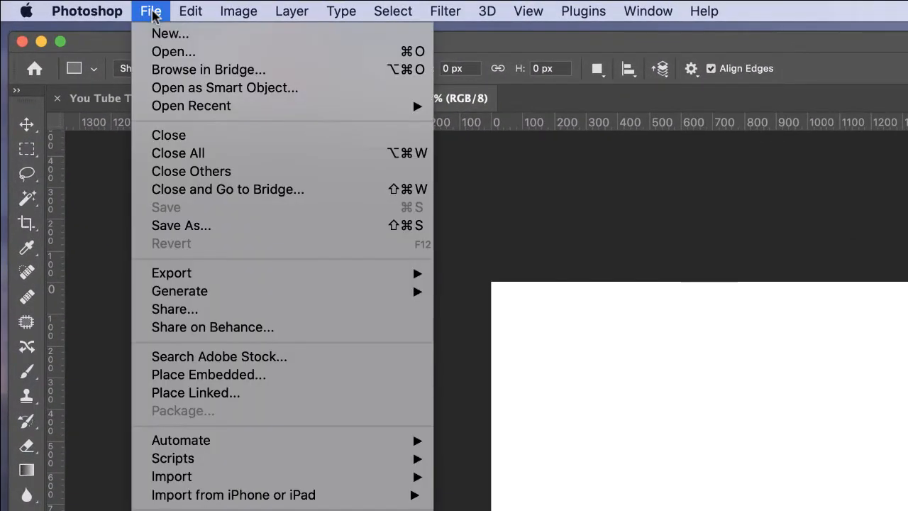
{"action": "left_click", "coordinate": [162, 55]}
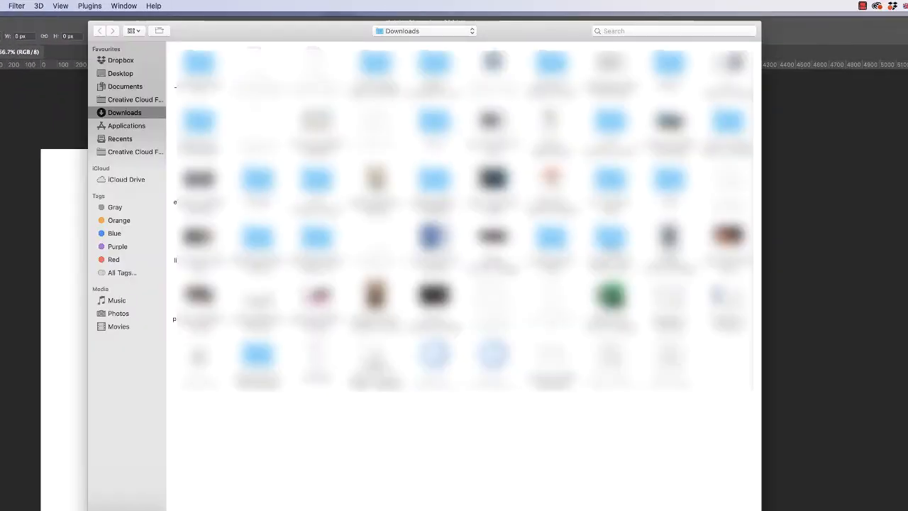
{"action": "left_click", "coordinate": [433, 296]}
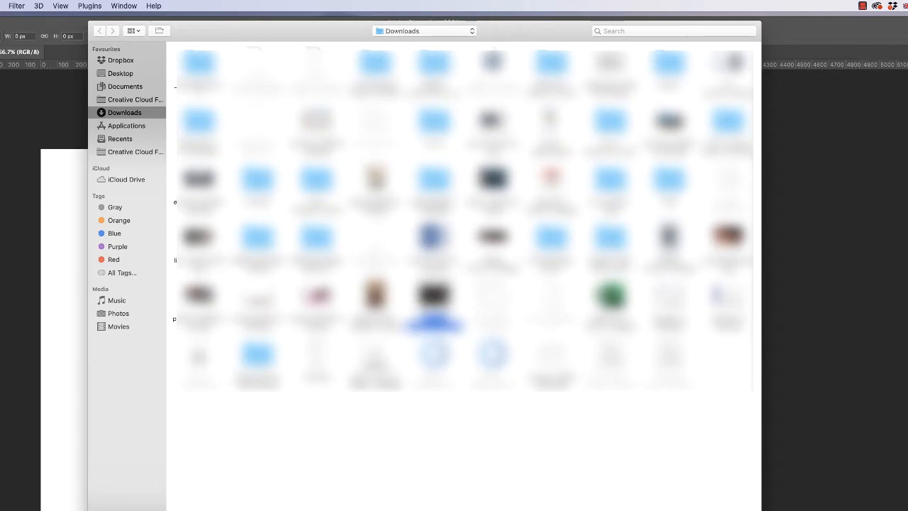
{"action": "key", "text": "Return"}
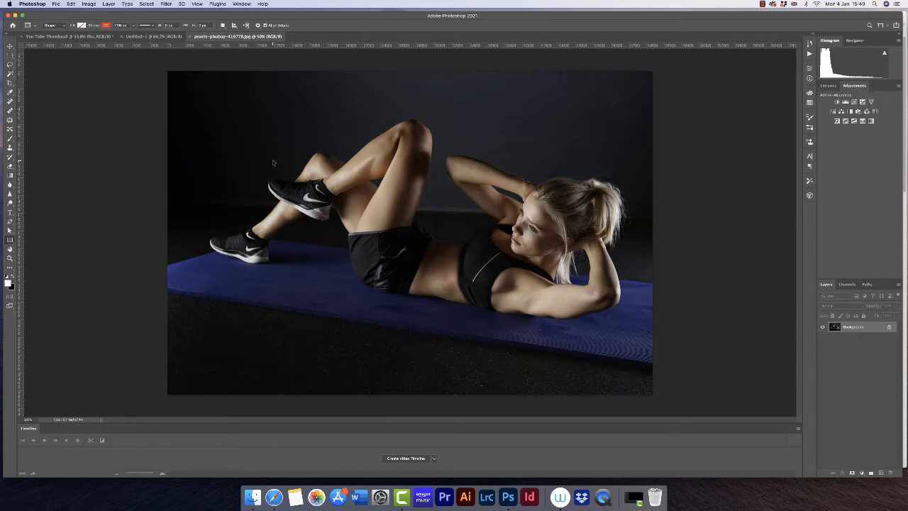
Select the entire workout photo and move it into the blank Untitled-1 document as a new layer
{"action": "key", "text": "super+a"}
{"action": "left_click", "coordinate": [9, 46]}
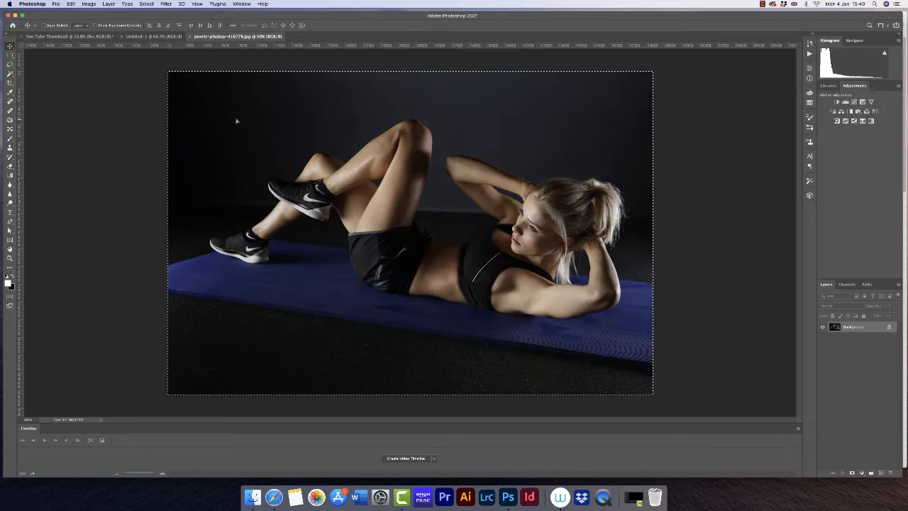
{"action": "left_click_drag", "start_coordinate": [236, 120], "coordinate": [168, 36]}
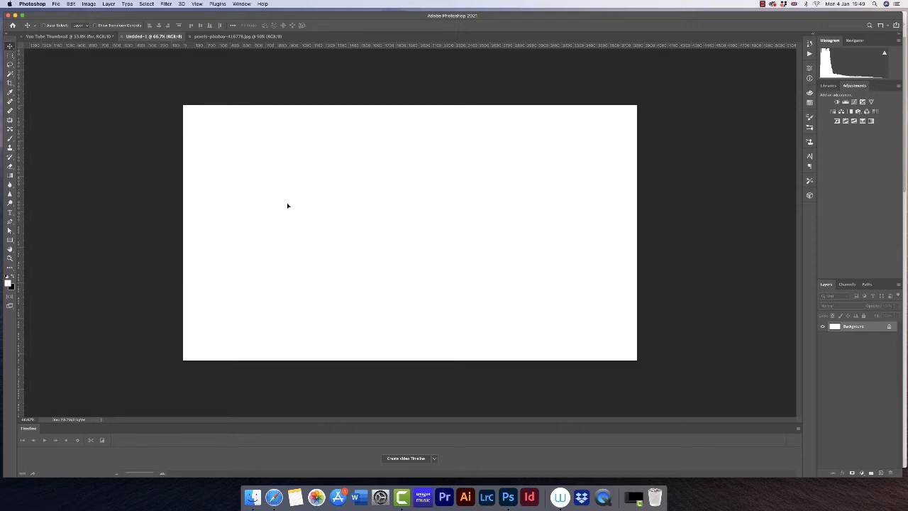
{"action": "left_click_drag", "start_coordinate": [288, 206], "coordinate": [291, 204]}
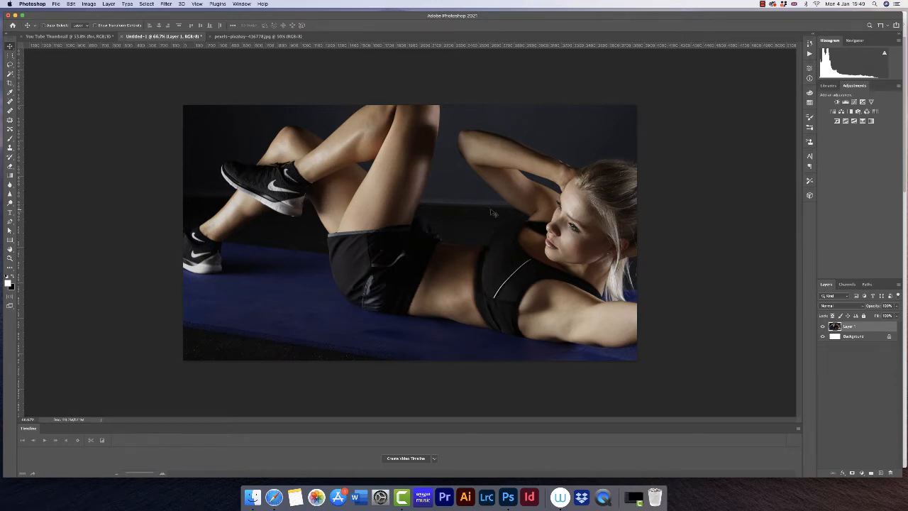
Scale down and reposition the photo layer so the whole woman fits and the image covers the canvas
{"action": "key", "text": "super+space"}
{"action": "left_click_drag", "start_coordinate": [494, 208], "coordinate": [483, 204]}
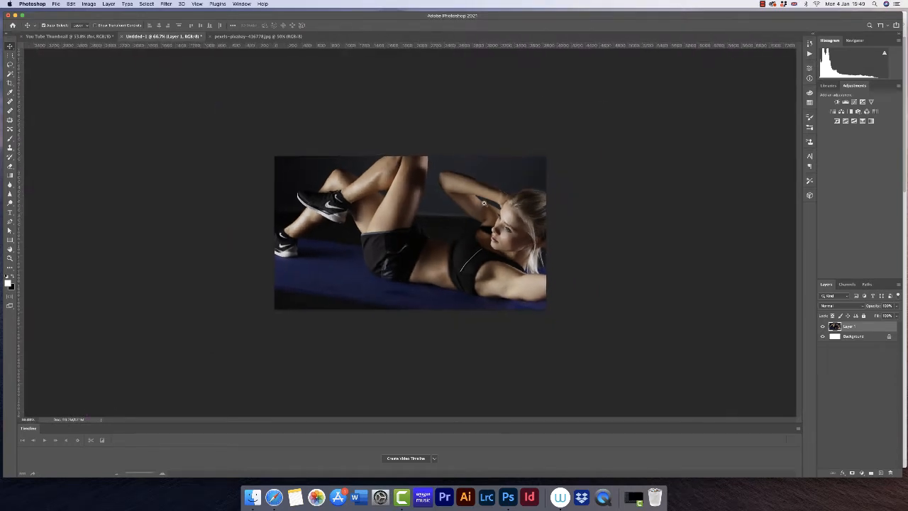
{"action": "key", "text": "super+t"}
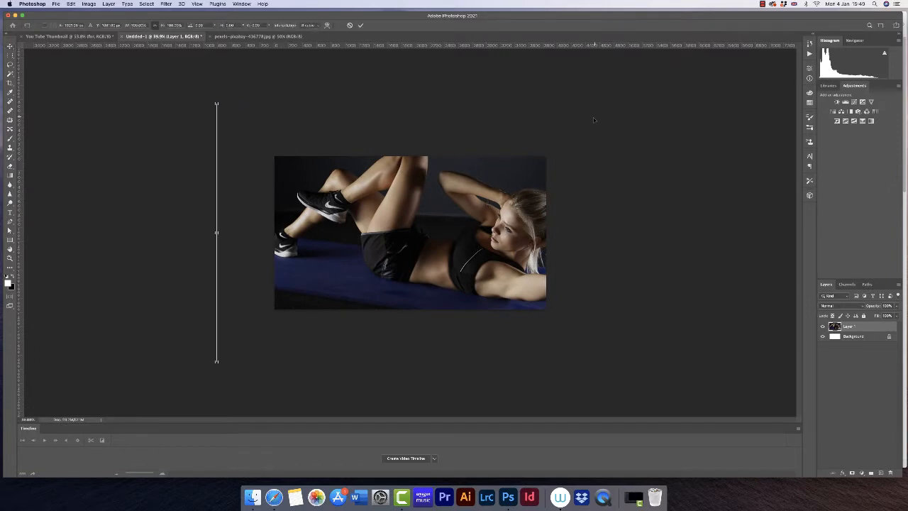
{"action": "left_click_drag", "start_coordinate": [602, 104], "coordinate": [432, 238]}
{"action": "left_click_drag", "start_coordinate": [367, 255], "coordinate": [490, 187]}
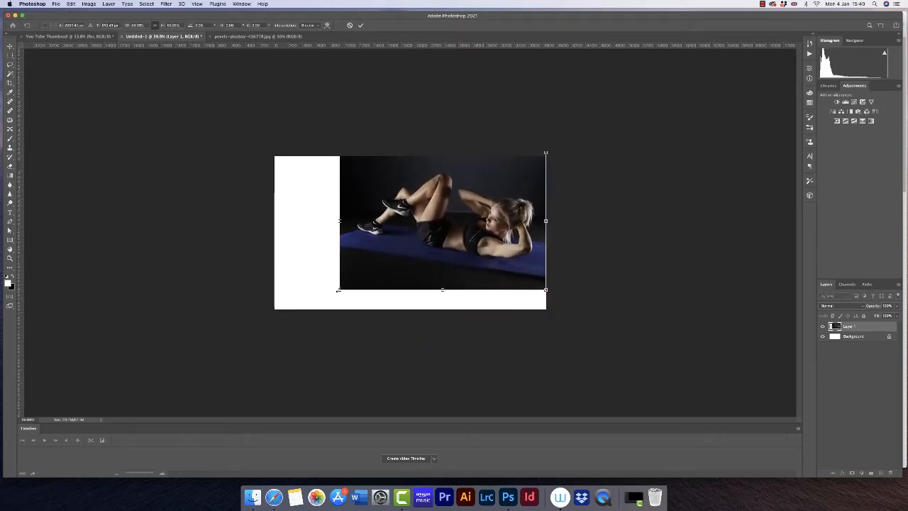
{"action": "left_click_drag", "start_coordinate": [338, 290], "coordinate": [270, 336]}
{"action": "left_click_drag", "start_coordinate": [390, 243], "coordinate": [389, 237]}
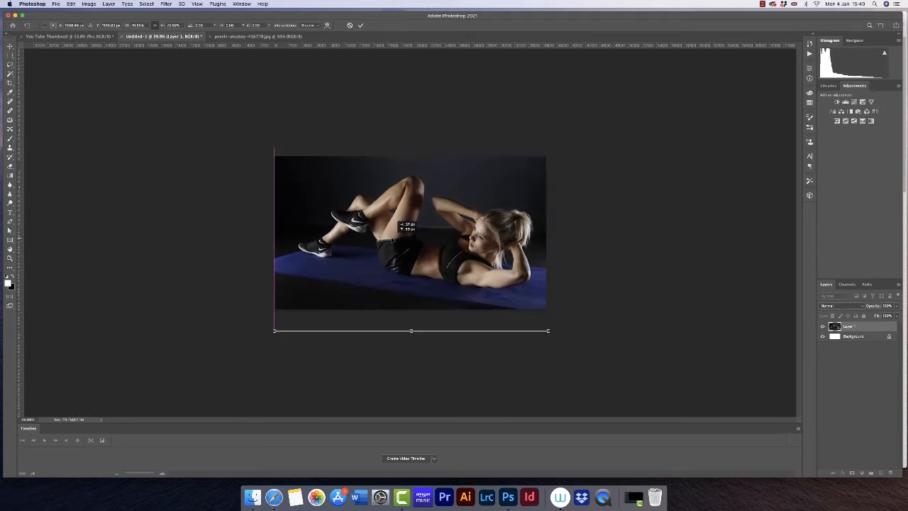
{"action": "left_click", "coordinate": [360, 25]}
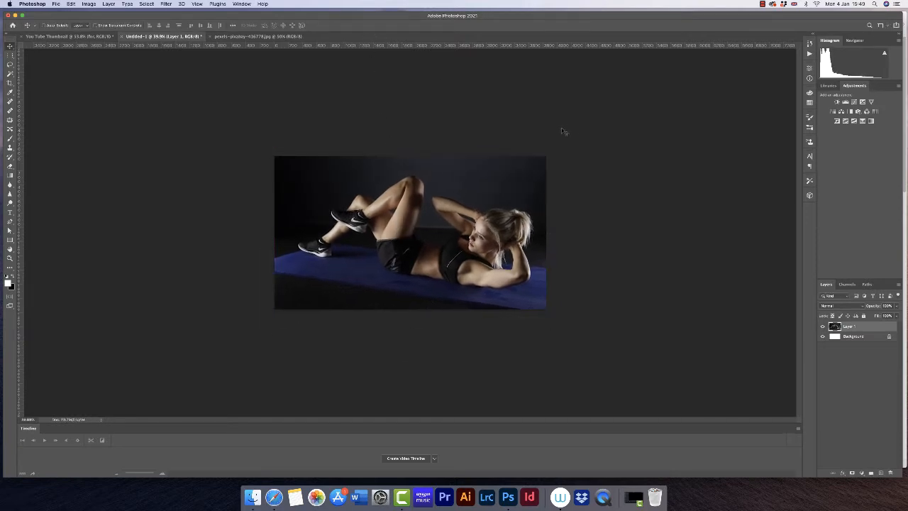
Delete the photo layer from the Untitled-1 document
{"action": "left_click_drag", "start_coordinate": [864, 329], "coordinate": [891, 473]}
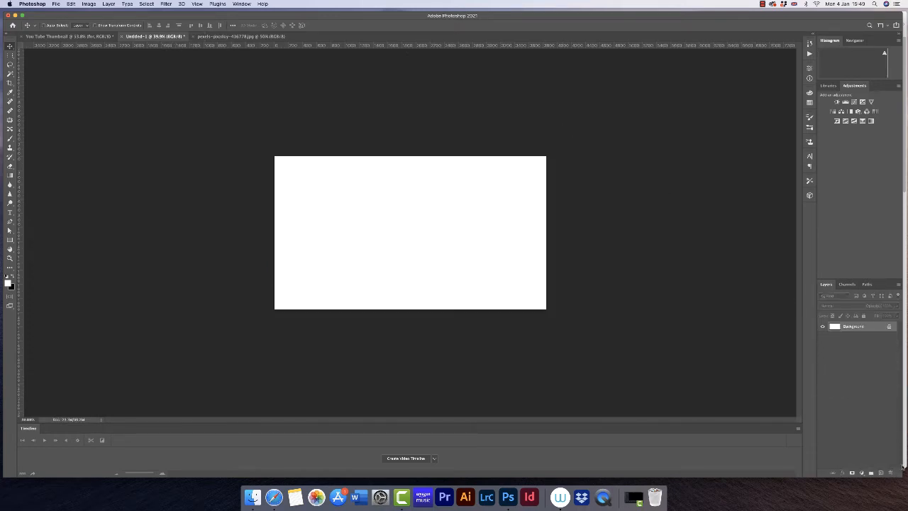
Switch to Finder and place the workout photo from the Downloads folder directly onto the blank canvas
{"action": "left_click", "coordinate": [905, 464]}
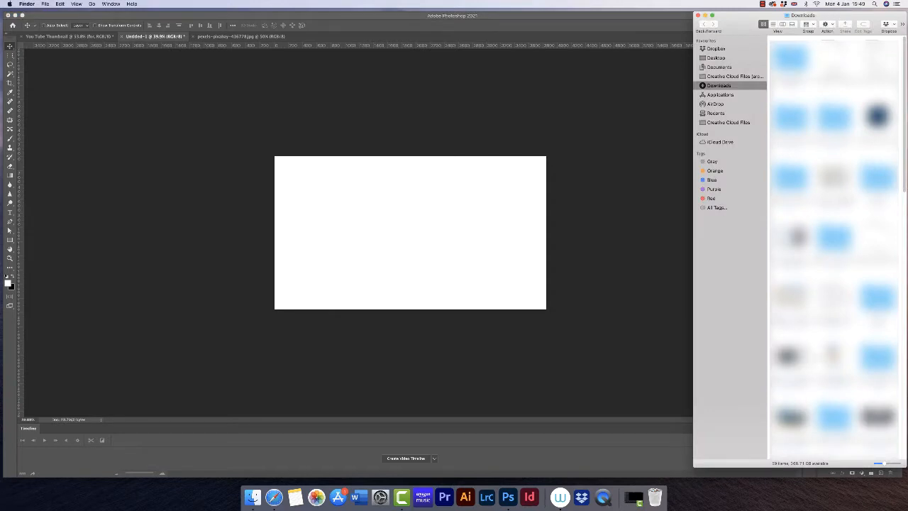
{"action": "left_click_drag", "start_coordinate": [904, 187], "coordinate": [904, 425]}
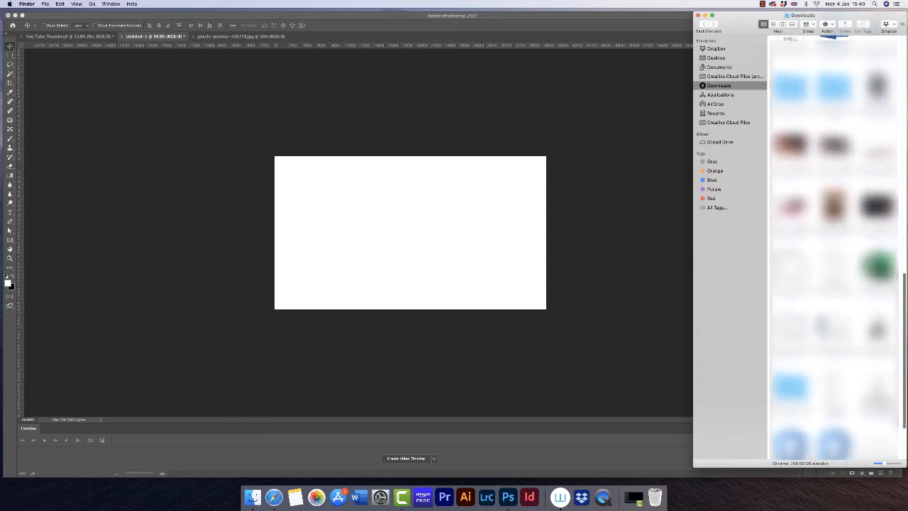
{"action": "left_click_drag", "start_coordinate": [877, 205], "coordinate": [361, 205]}
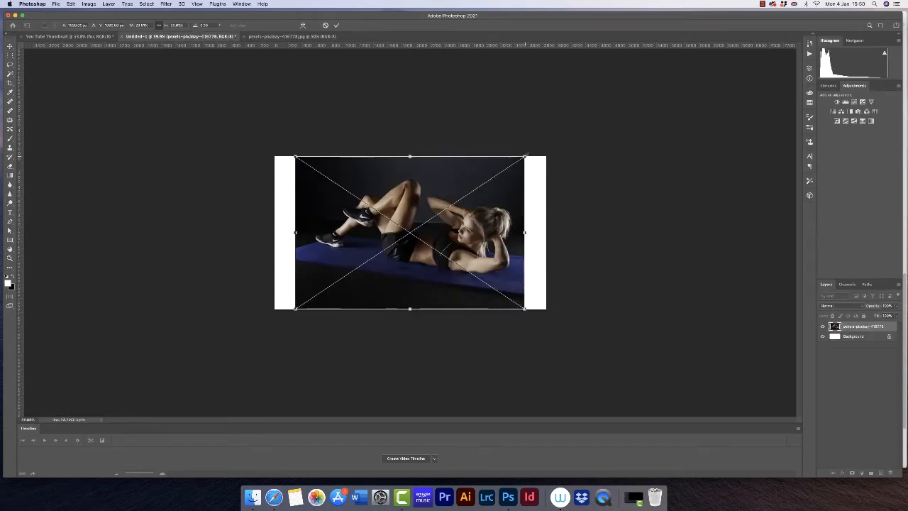
Enlarge the placed photo to about 3963 × 2642 px and position it to cover the whole canvas
{"action": "left_click_drag", "start_coordinate": [524, 157], "coordinate": [549, 140]}
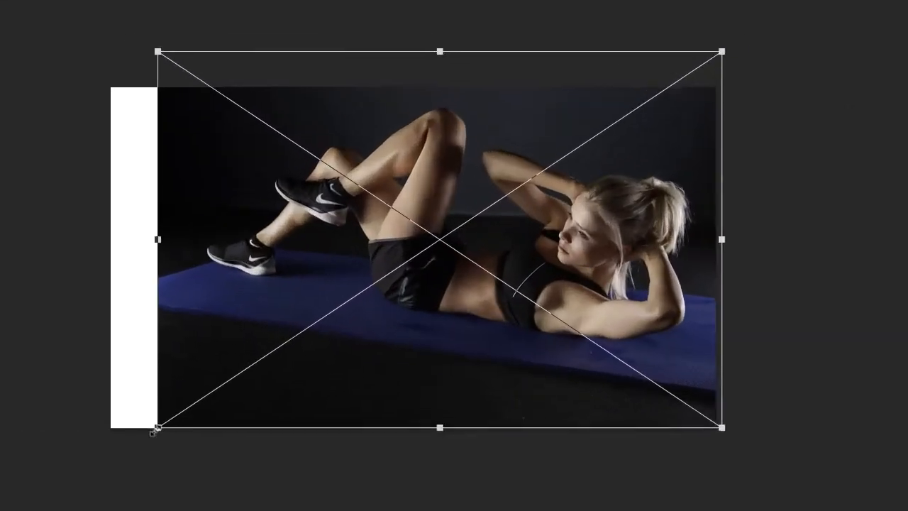
{"action": "left_click_drag", "start_coordinate": [295, 308], "coordinate": [270, 324]}
{"action": "left_click_drag", "start_coordinate": [71, 509], "coordinate": [66, 510]}
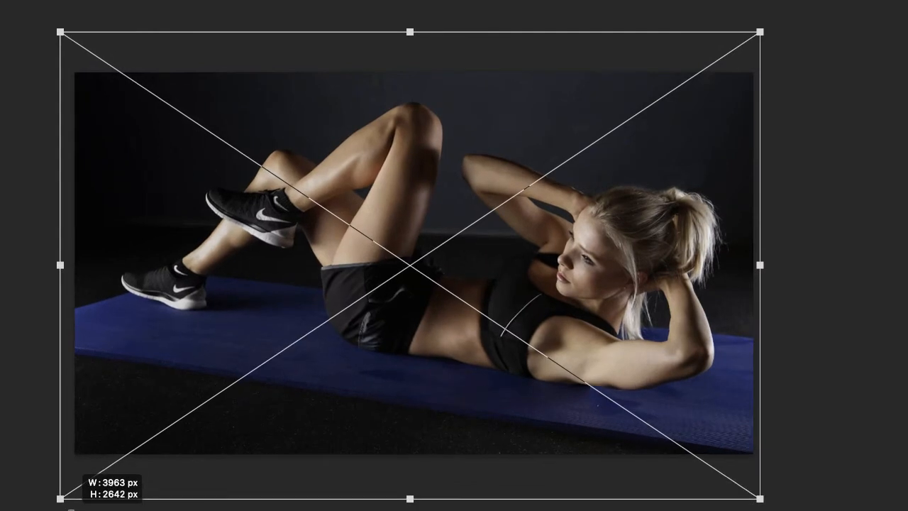
{"action": "left_click_drag", "start_coordinate": [426, 262], "coordinate": [419, 268]}
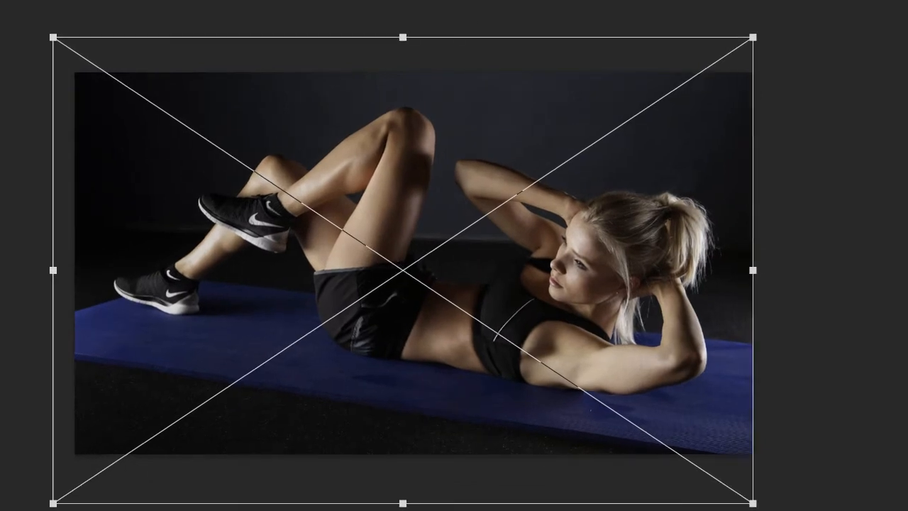
Flip the placed photo horizontally and commit the placement
{"action": "right_click", "coordinate": [574, 189]}
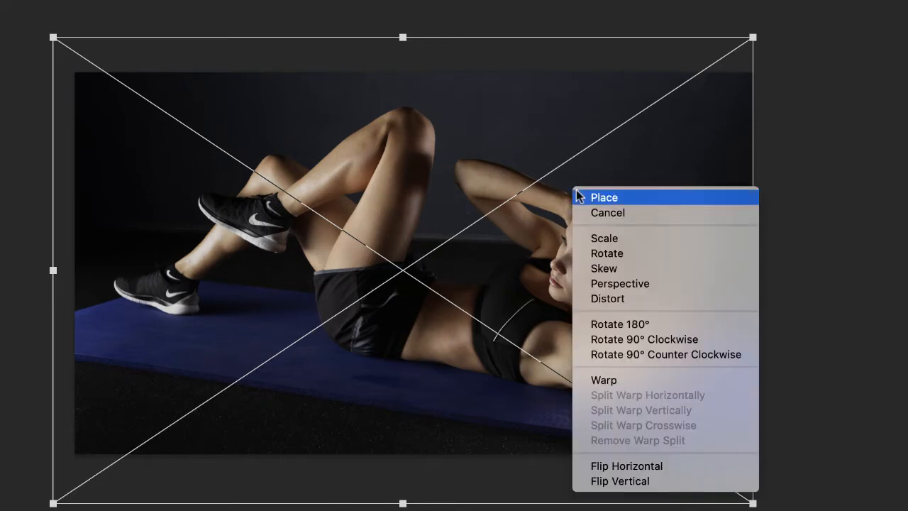
{"action": "left_click", "coordinate": [661, 471]}
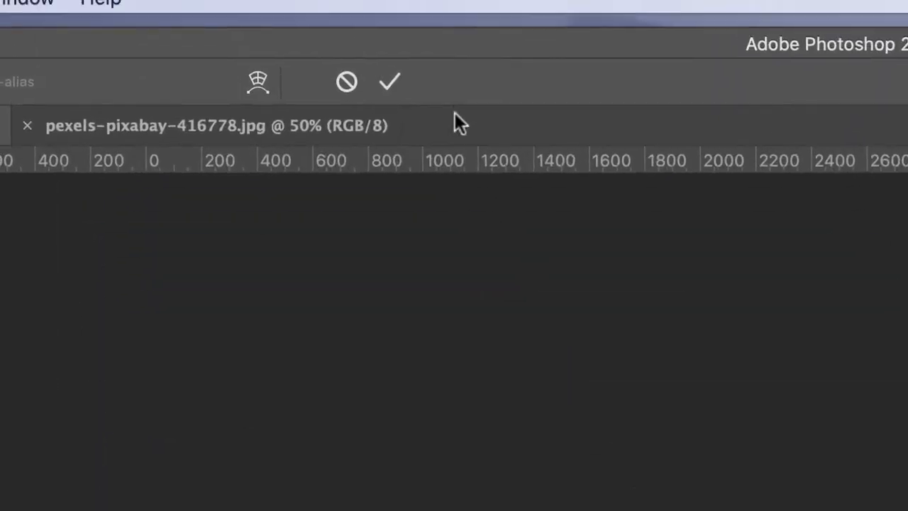
{"action": "left_click", "coordinate": [408, 118]}
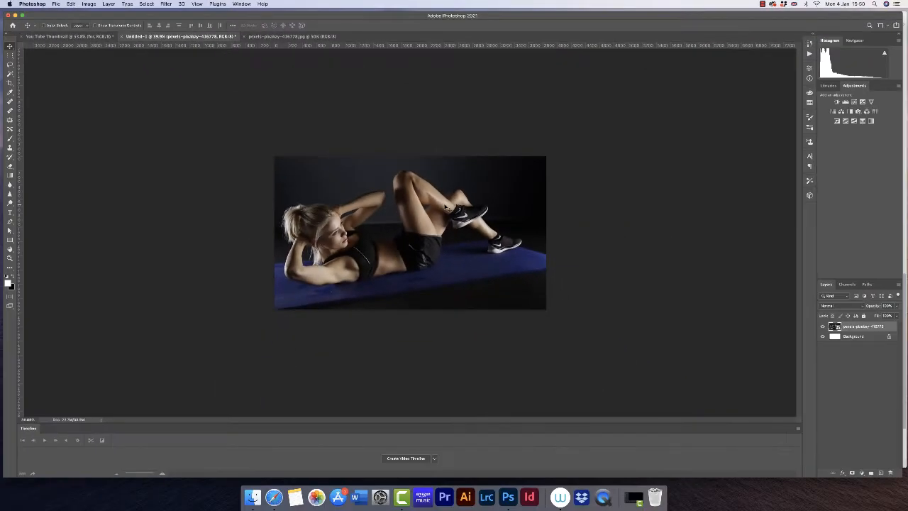
{"action": "key", "text": "super+space"}
{"action": "key", "text": "super+space"}
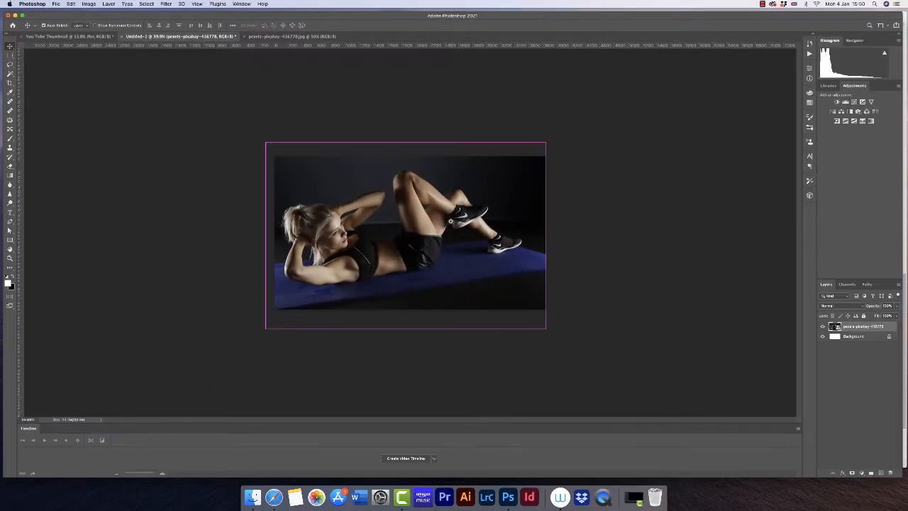
{"action": "left_click_drag", "start_coordinate": [448, 221], "coordinate": [468, 224]}
{"action": "key", "text": "super+0"}
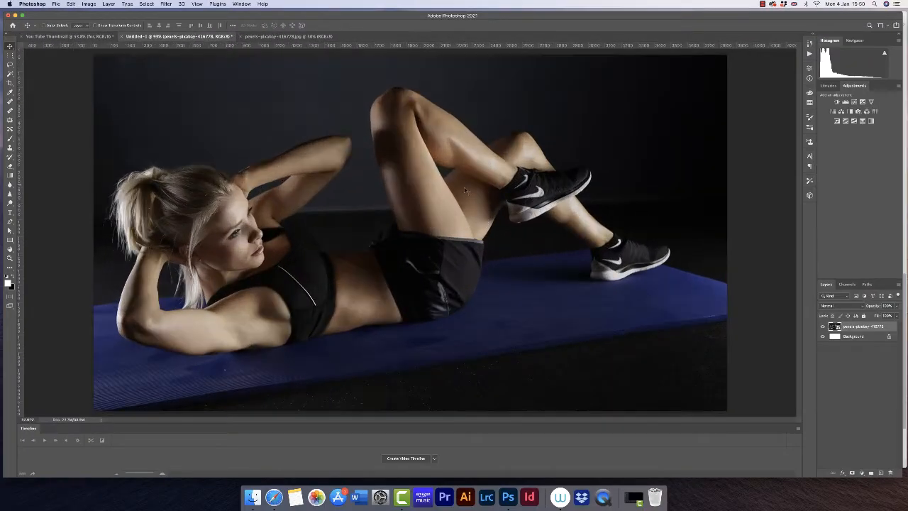
{"action": "key", "text": "super+space"}
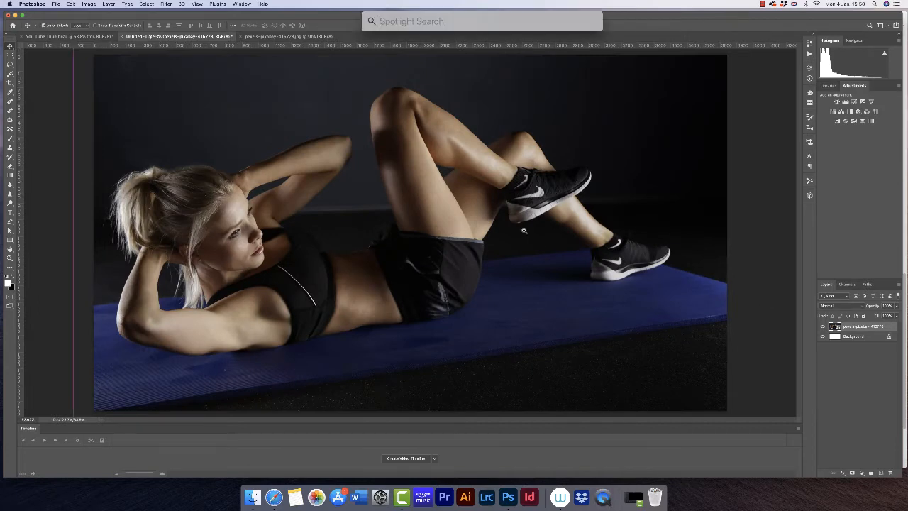
{"action": "key", "text": "super+space"}
{"action": "left_click_drag", "start_coordinate": [522, 230], "coordinate": [510, 230]}
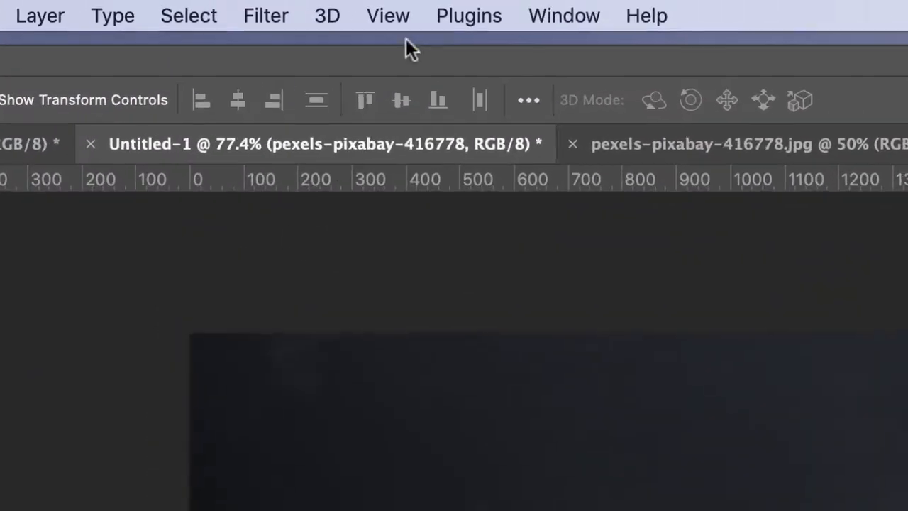
Create a guide layout with one column, one row and 0 px margins so guides run along the canvas edges
{"action": "left_click", "coordinate": [396, 15]}
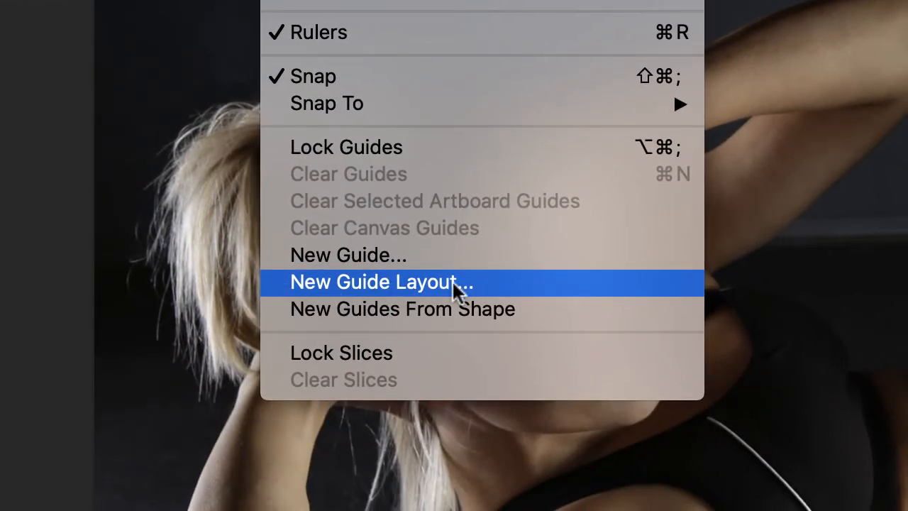
{"action": "left_click", "coordinate": [447, 284]}
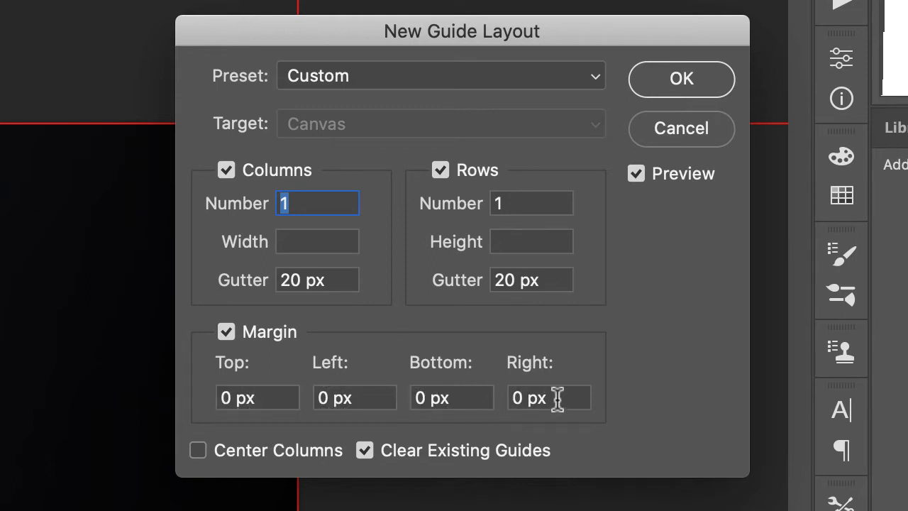
{"action": "left_click", "coordinate": [663, 89]}
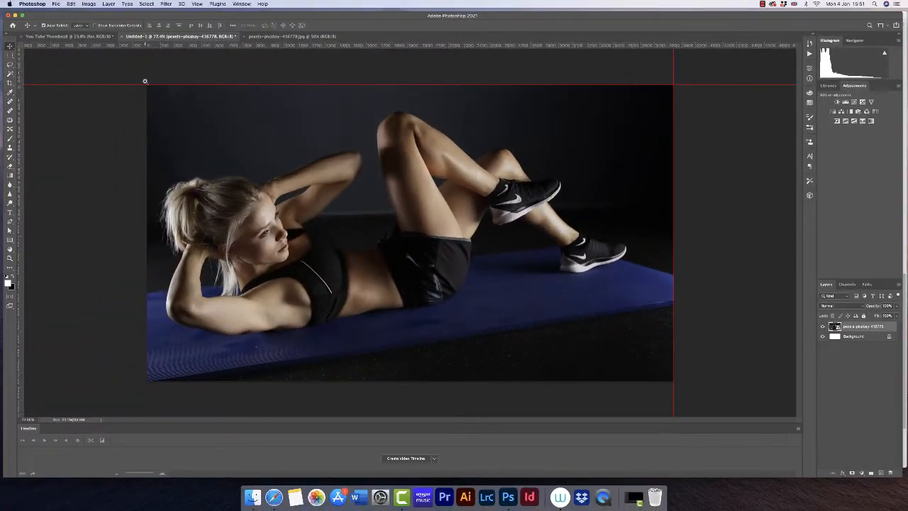
{"action": "left_click_drag", "start_coordinate": [145, 81], "coordinate": [208, 109]}
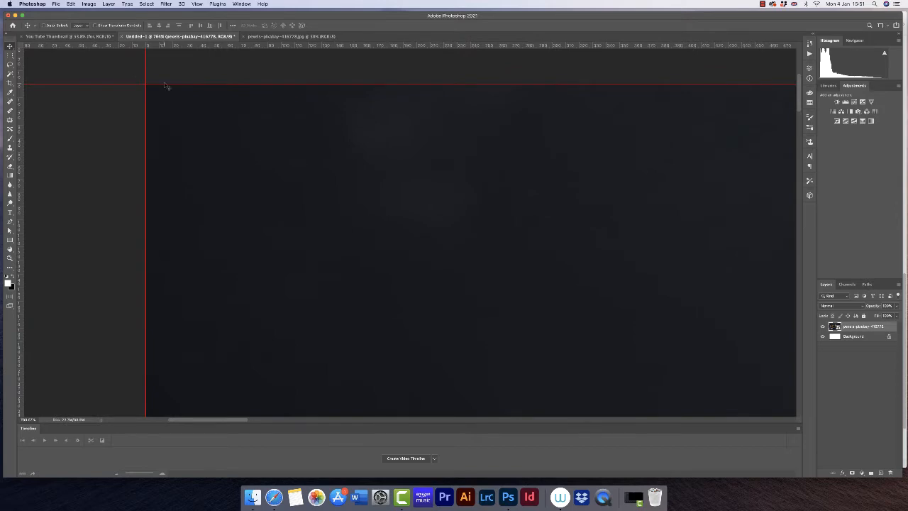
{"action": "left_click_drag", "start_coordinate": [208, 119], "coordinate": [147, 106]}
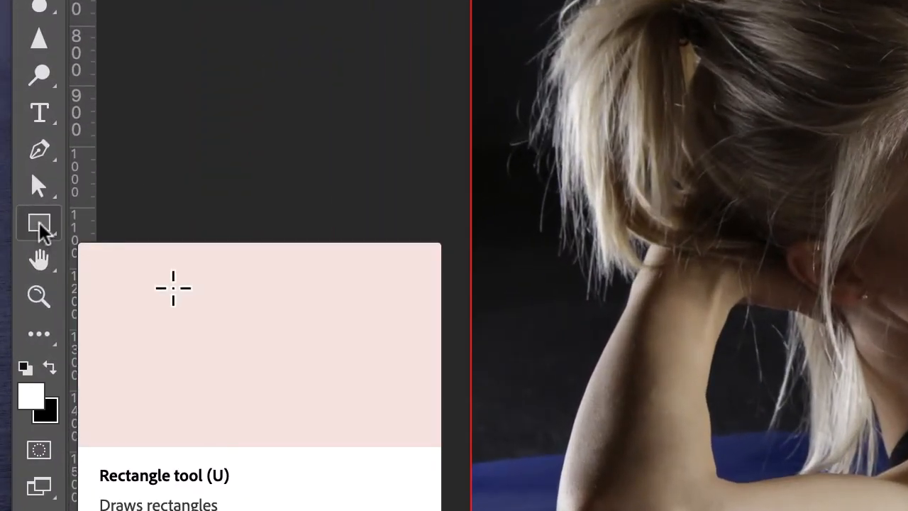
Draw a 3840 × 2160 px rectangle shape over the whole canvas, following the edge guides
{"action": "left_click", "coordinate": [49, 232]}
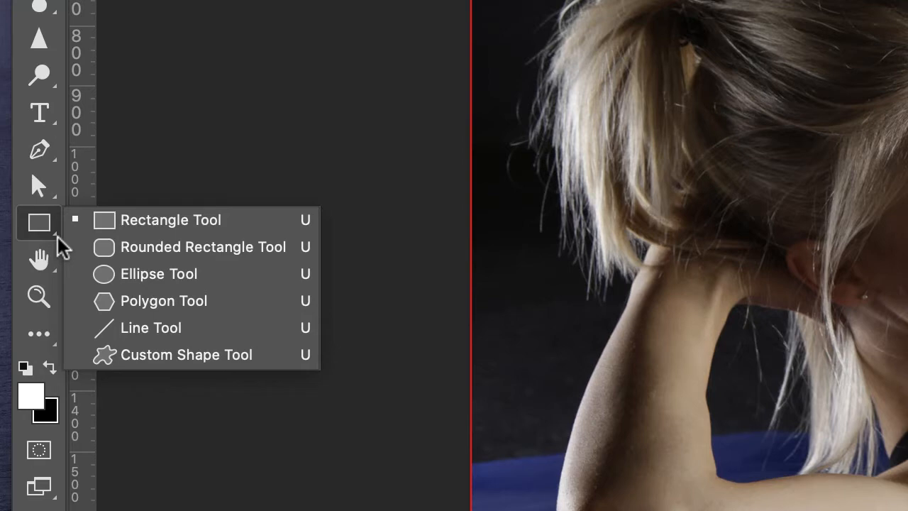
{"action": "left_click", "coordinate": [177, 221]}
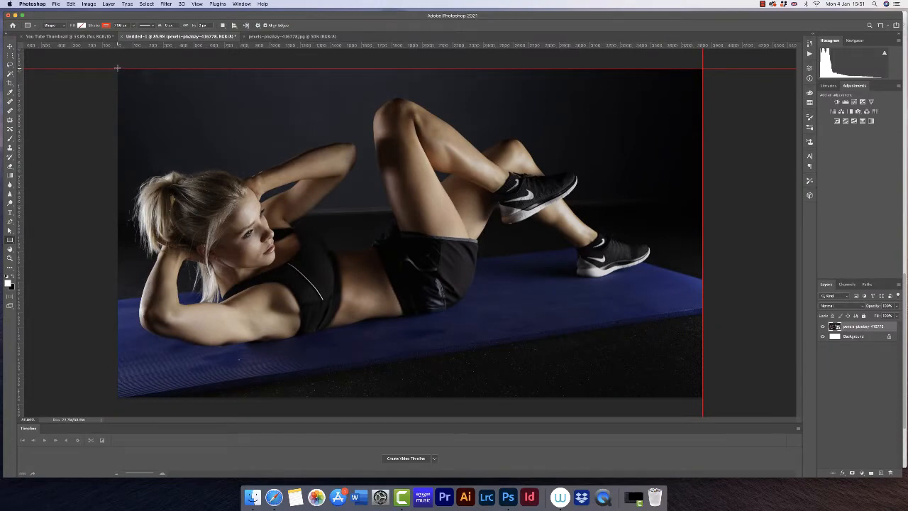
{"action": "left_click_drag", "start_coordinate": [117, 68], "coordinate": [708, 402]}
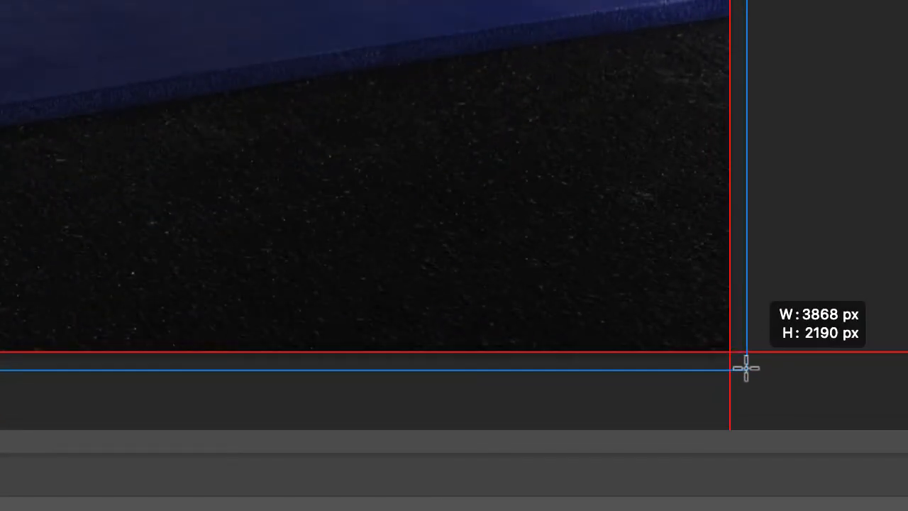
{"action": "left_click_drag", "start_coordinate": [746, 368], "coordinate": [733, 358]}
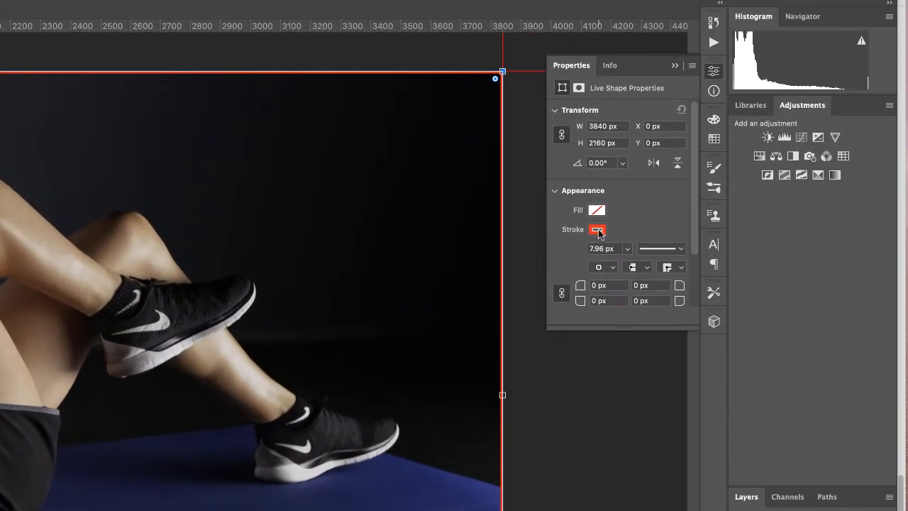
Set the rectangle's stroke to the dark blue #161944 sampled from the exercise mat in the photo
{"action": "left_click", "coordinate": [597, 231]}
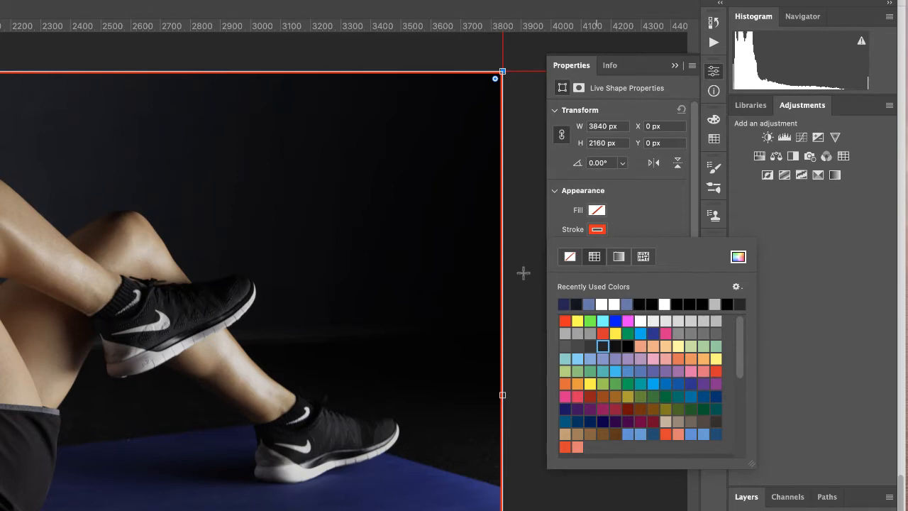
{"action": "left_click", "coordinate": [738, 256]}
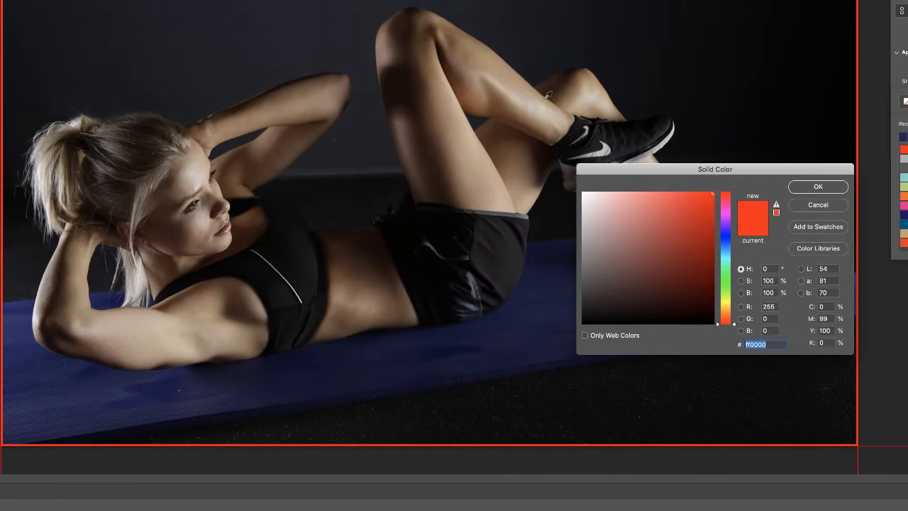
{"action": "left_click", "coordinate": [171, 381]}
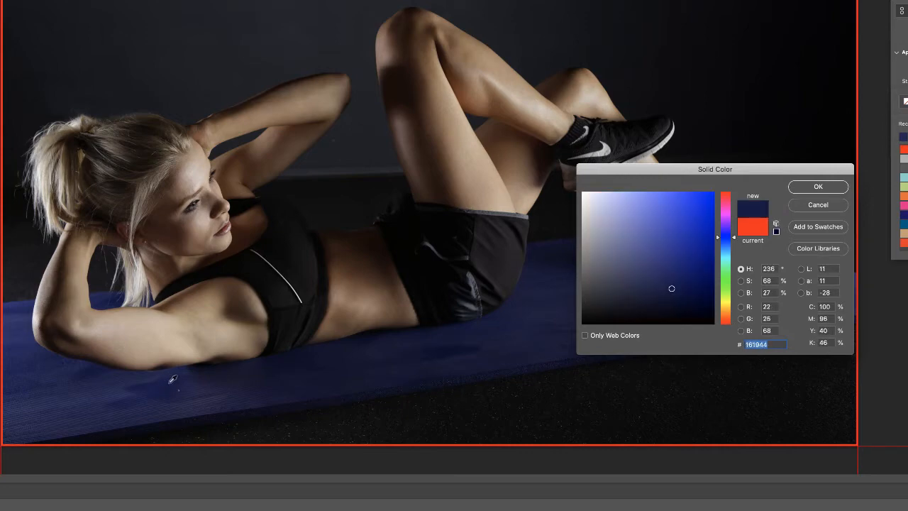
{"action": "left_click", "coordinate": [815, 187]}
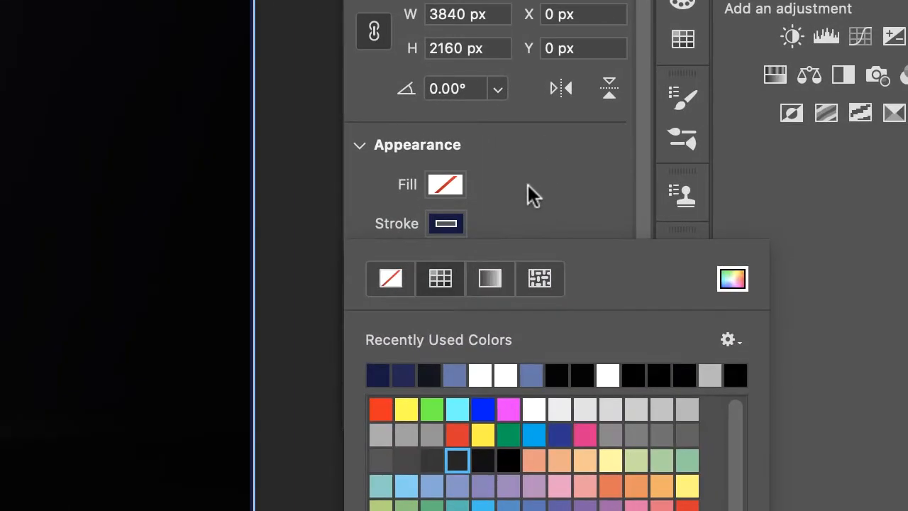
{"action": "left_click", "coordinate": [888, 111]}
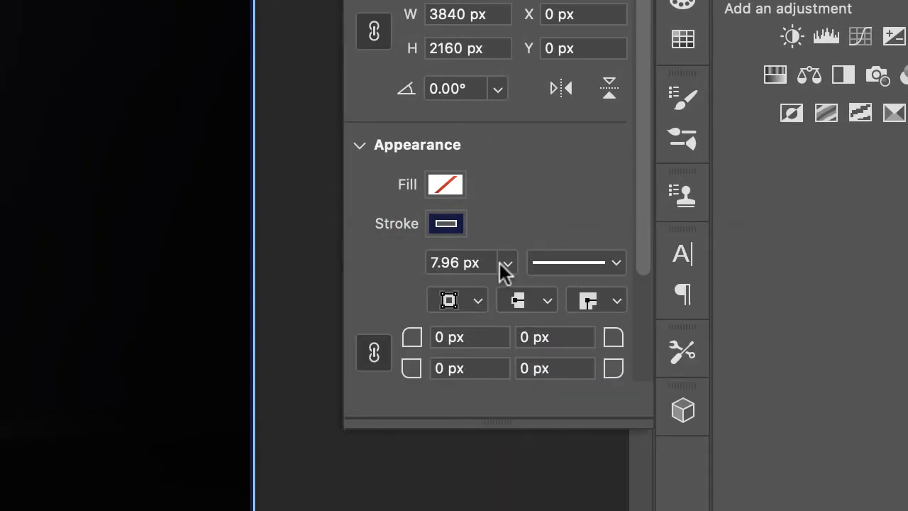
Set the rectangle's stroke width to 40 px
{"action": "left_click", "coordinate": [508, 263]}
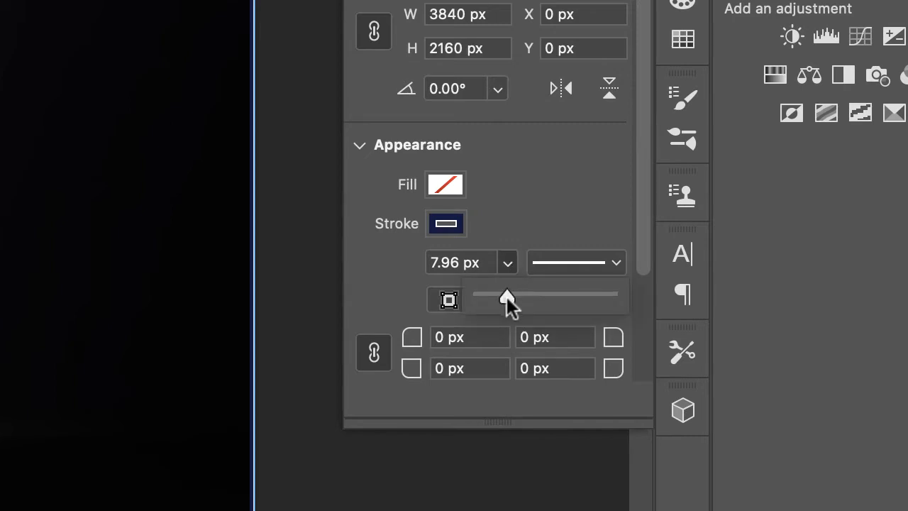
{"action": "left_click_drag", "start_coordinate": [509, 295], "coordinate": [516, 292]}
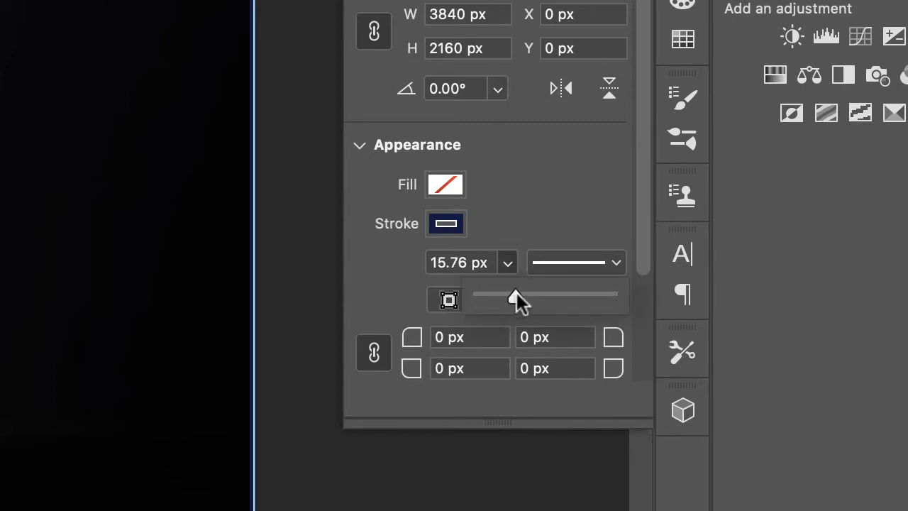
{"action": "left_click_drag", "start_coordinate": [489, 263], "coordinate": [401, 265]}
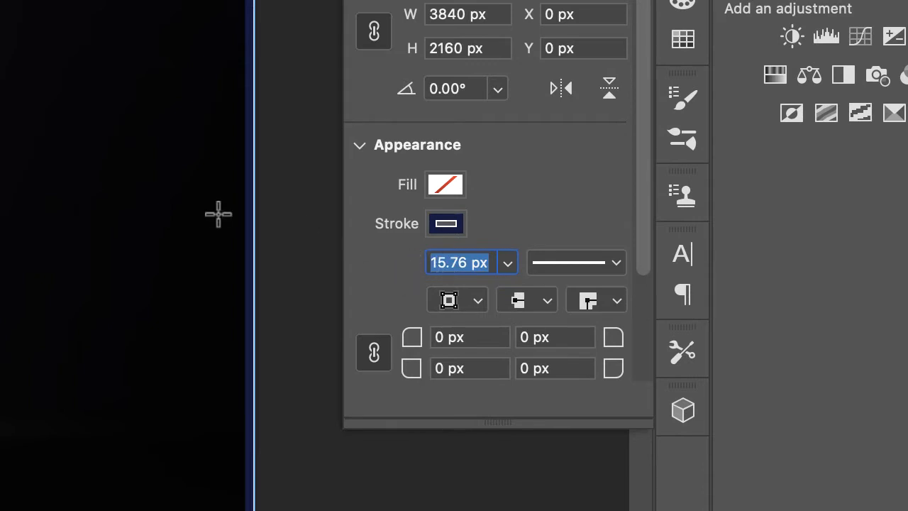
{"action": "type", "text": "40"}
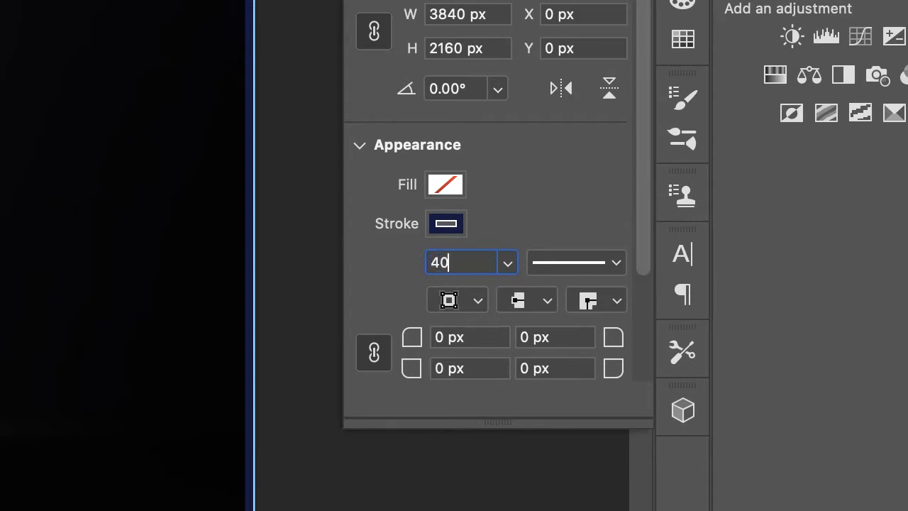
{"action": "key", "text": "Return"}
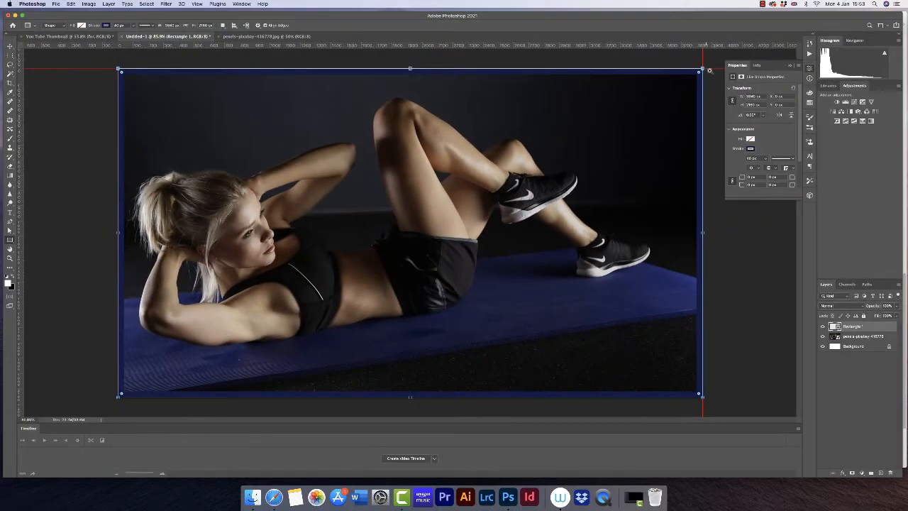
Examine the blue border up close and make sure its stroke is aligned to the inside of the shape
{"action": "left_click", "coordinate": [702, 69], "text": "super"}
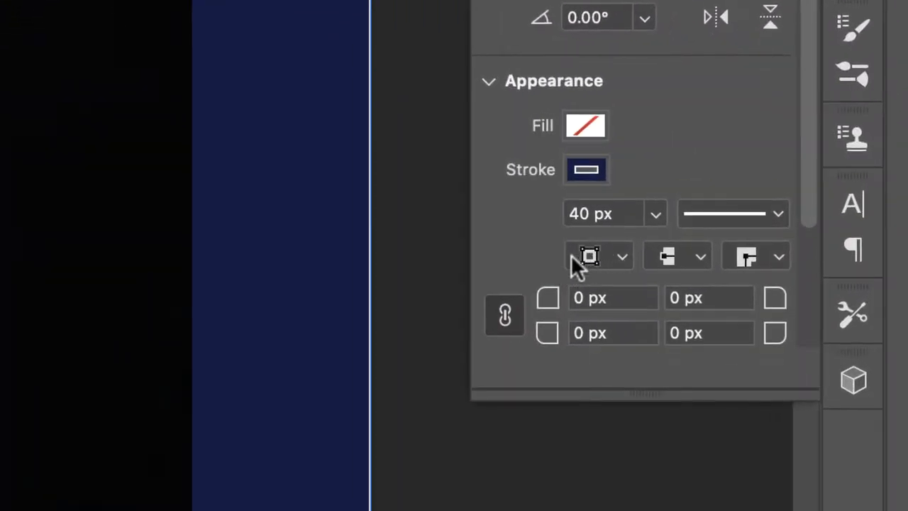
{"action": "left_click", "coordinate": [623, 256]}
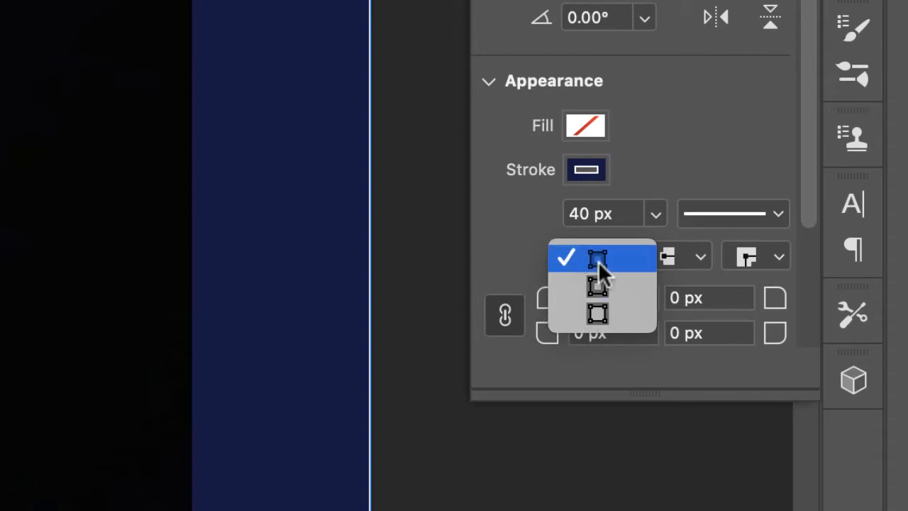
{"action": "left_click", "coordinate": [539, 220]}
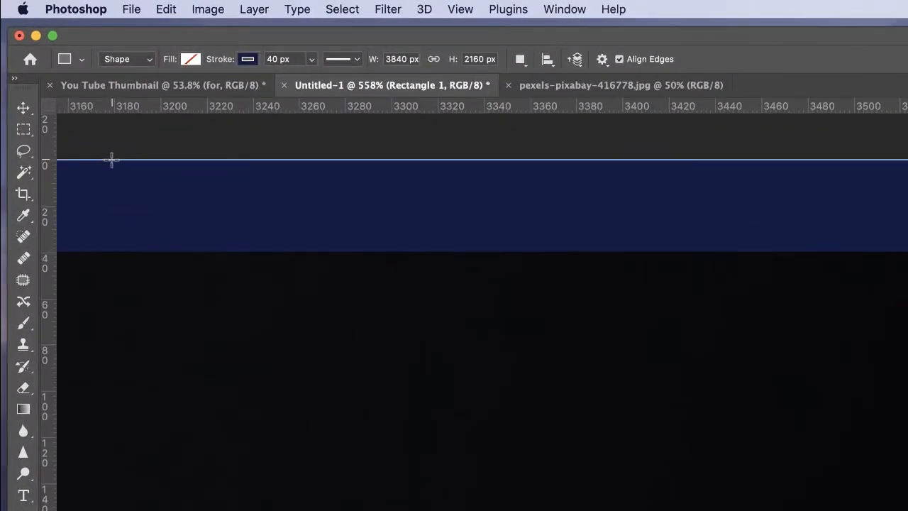
{"action": "left_click", "coordinate": [357, 59]}
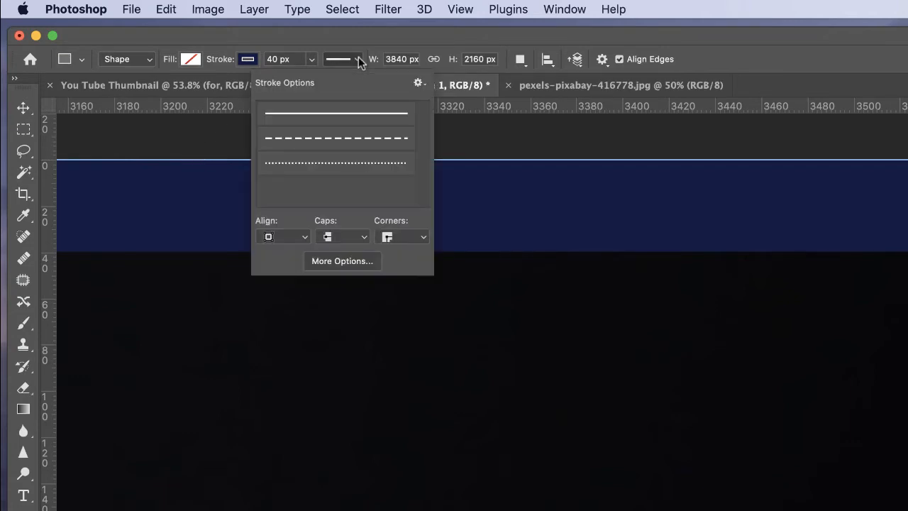
{"action": "left_click", "coordinate": [305, 236]}
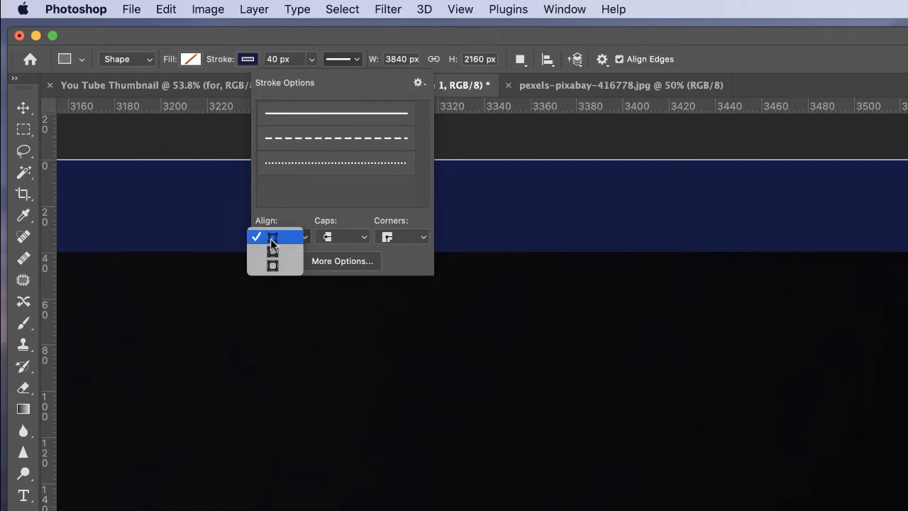
{"action": "left_click", "coordinate": [271, 239]}
{"action": "mouse_move", "coordinate": [835, 319]}
{"action": "left_mouse_down"}
{"action": "mouse_move", "coordinate": [782, 316]}
{"action": "mouse_move", "coordinate": [739, 343]}
{"action": "left_mouse_up"}
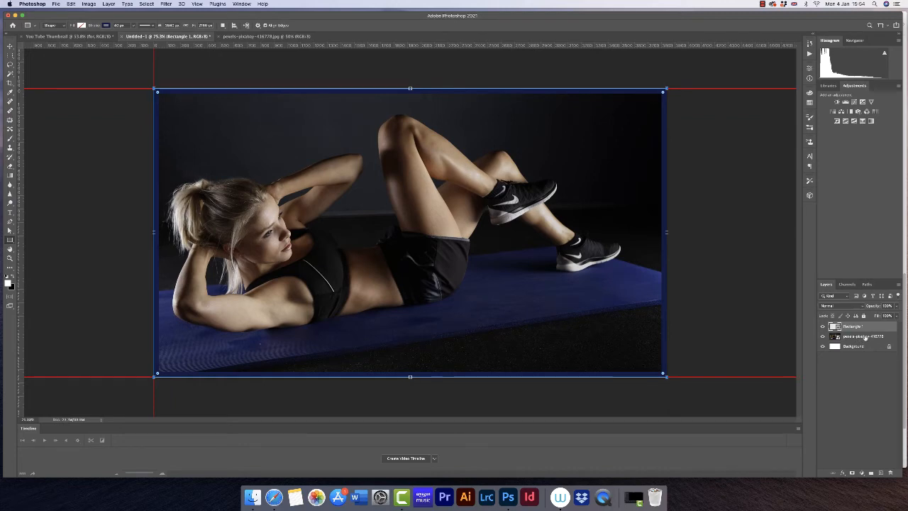
Add a new layer above the border and draw a rectangle about 1356 × 553 px in the photo's upper-right area
{"action": "left_click", "coordinate": [863, 338]}
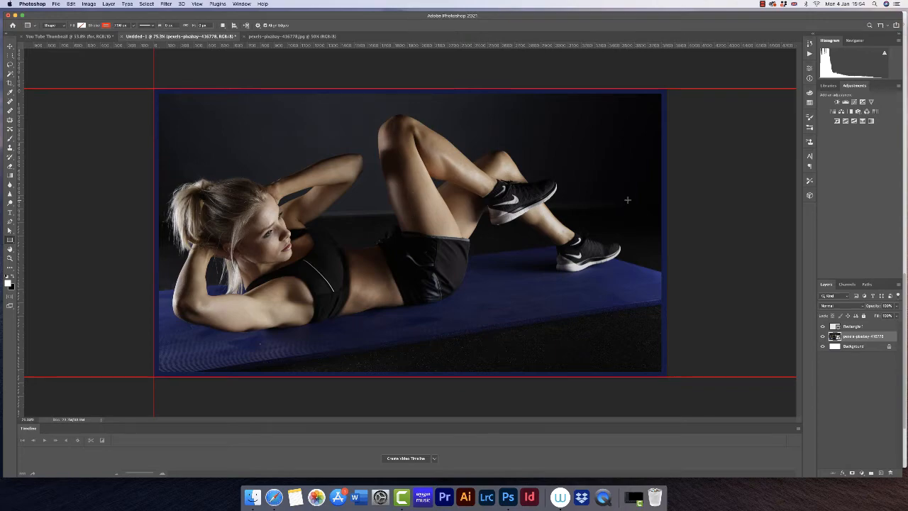
{"action": "left_click", "coordinate": [873, 328]}
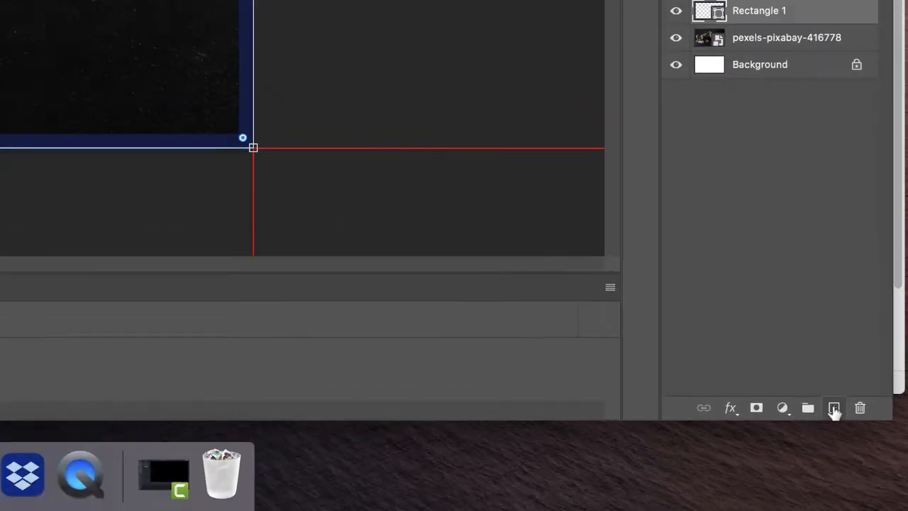
{"action": "left_click", "coordinate": [806, 370]}
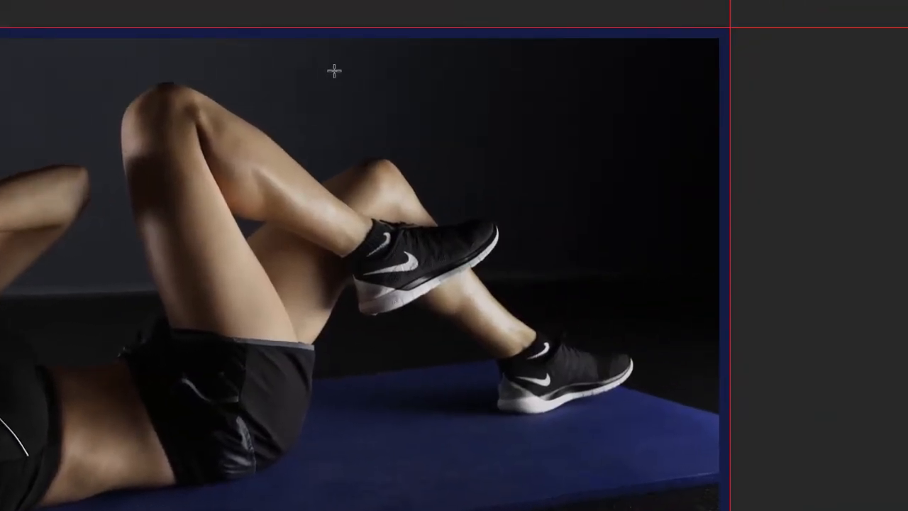
{"action": "mouse_move", "coordinate": [332, 67]}
{"action": "left_mouse_down"}
{"action": "mouse_move", "coordinate": [335, 228]}
{"action": "mouse_move", "coordinate": [687, 278]}
{"action": "mouse_move", "coordinate": [714, 276]}
{"action": "mouse_move", "coordinate": [713, 223]}
{"action": "left_mouse_up"}
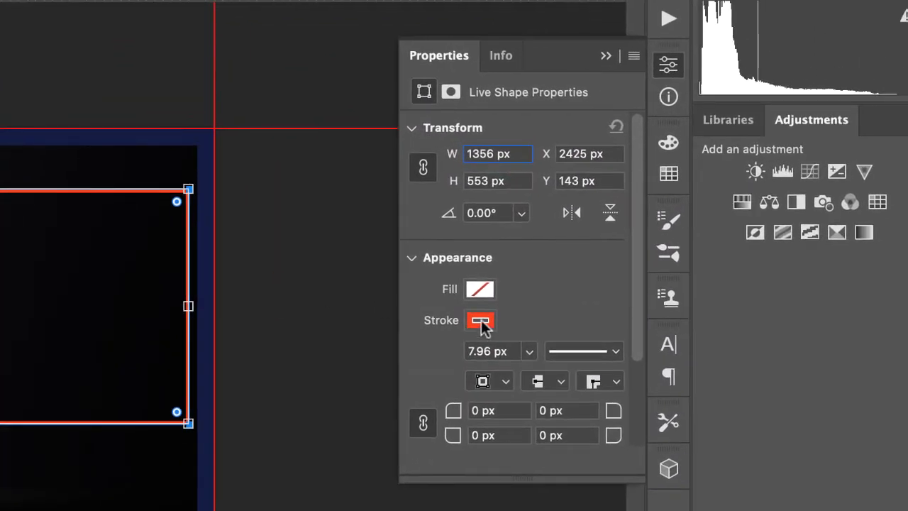
Remove the small rectangle's stroke and fill it with the dark grey #23262b sampled from the photo's background
{"action": "left_click", "coordinate": [481, 321]}
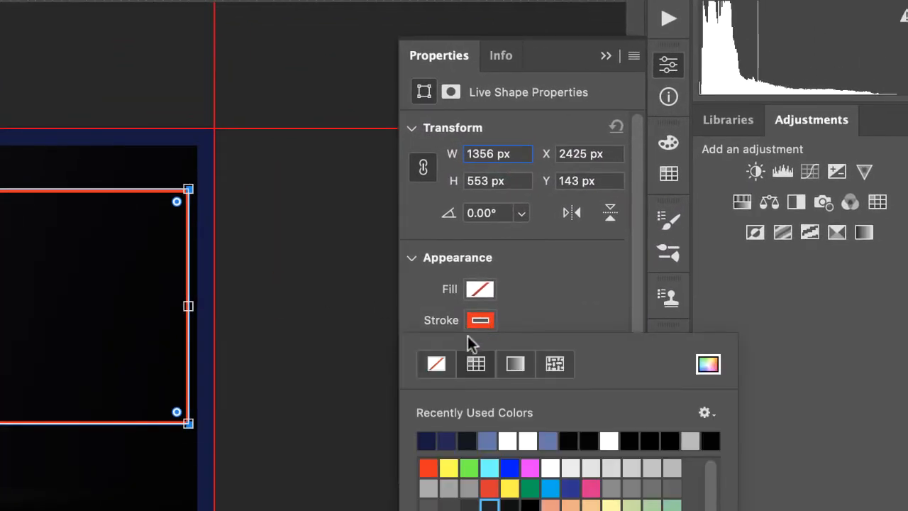
{"action": "left_click", "coordinate": [435, 363]}
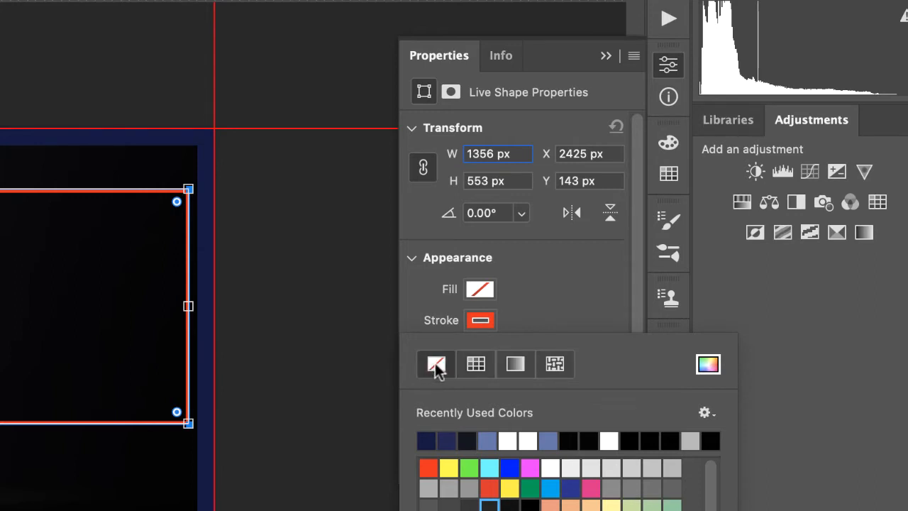
{"action": "left_click", "coordinate": [477, 291]}
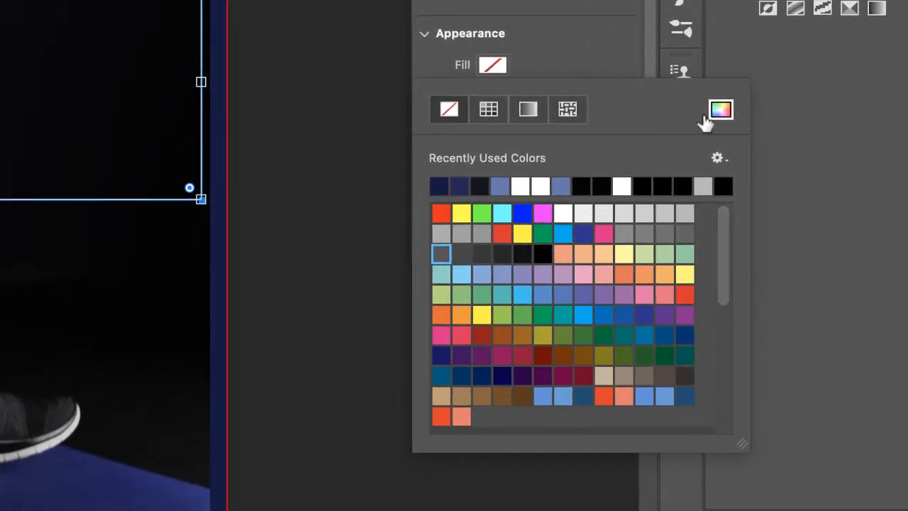
{"action": "left_click", "coordinate": [721, 110]}
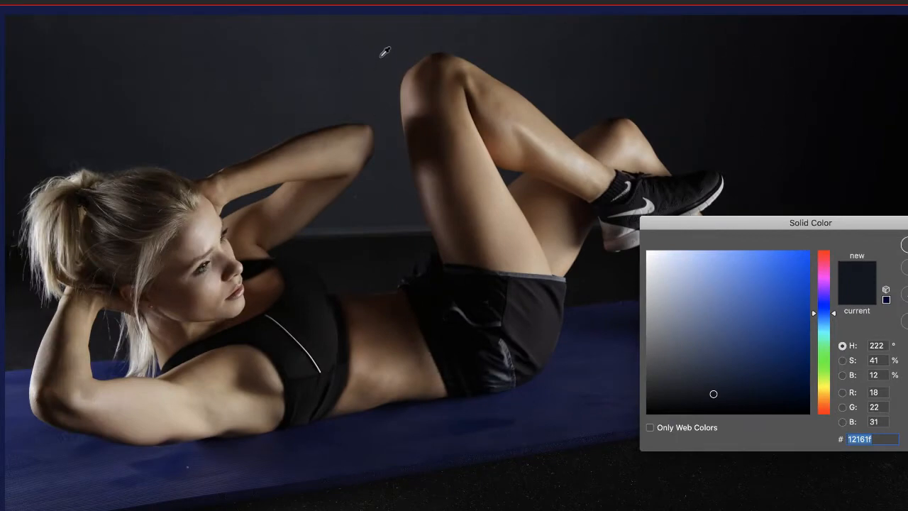
{"action": "left_click", "coordinate": [326, 40]}
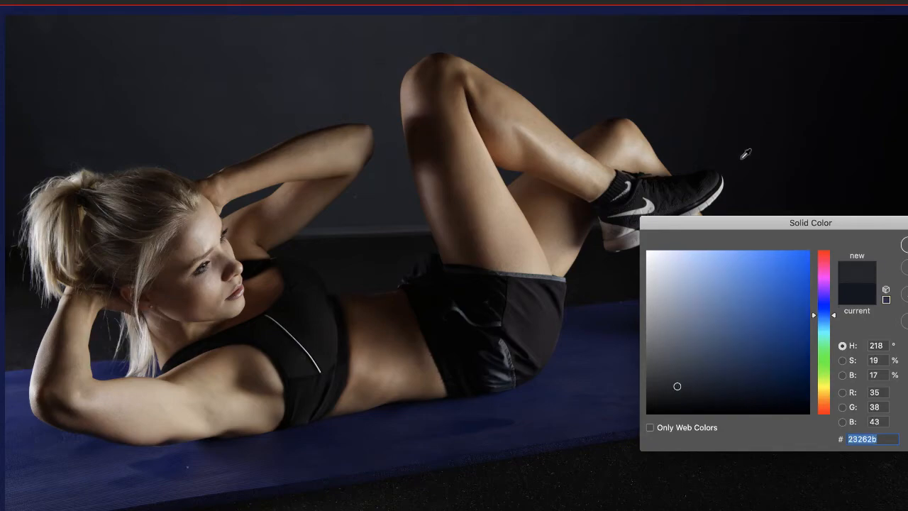
{"action": "left_click", "coordinate": [906, 244]}
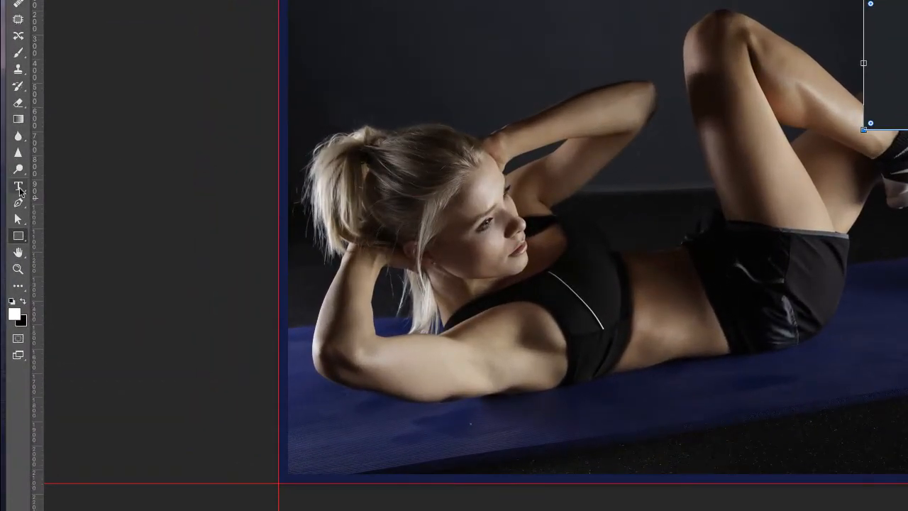
Add the white text "10 MIN" in Helvetica Neue over the dark rectangle
{"action": "left_click", "coordinate": [19, 187]}
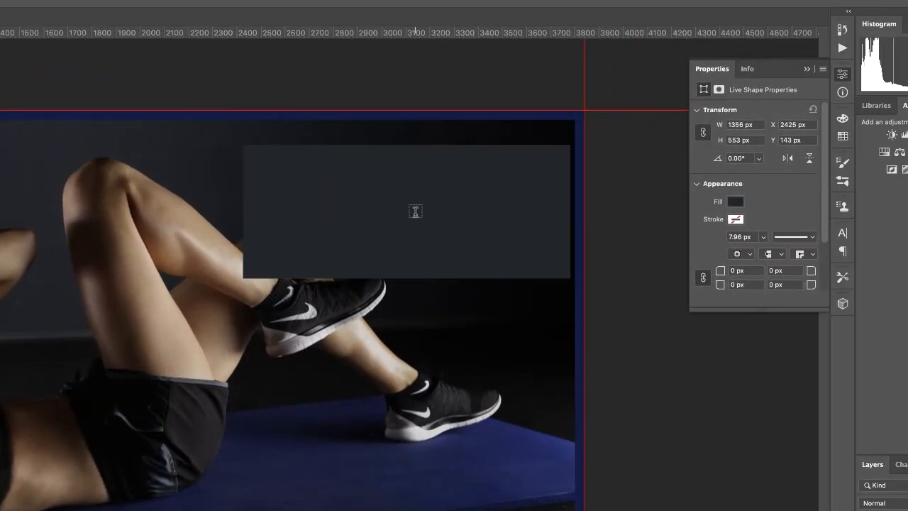
{"action": "left_click", "coordinate": [415, 211]}
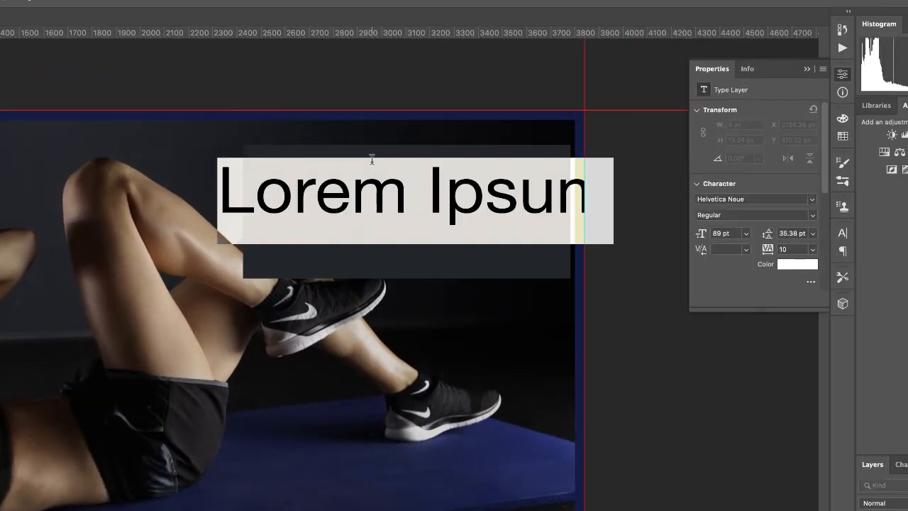
{"action": "type", "text": "10 MIN"}
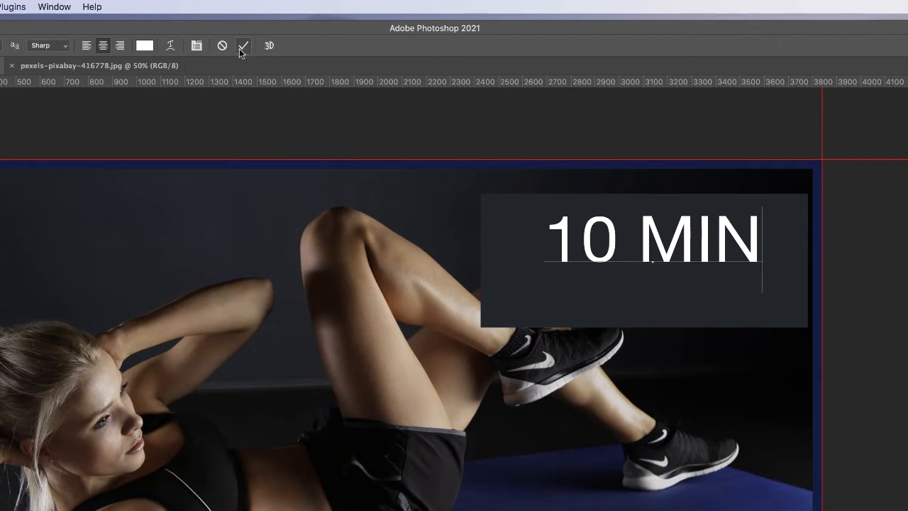
{"action": "left_click", "coordinate": [244, 47]}
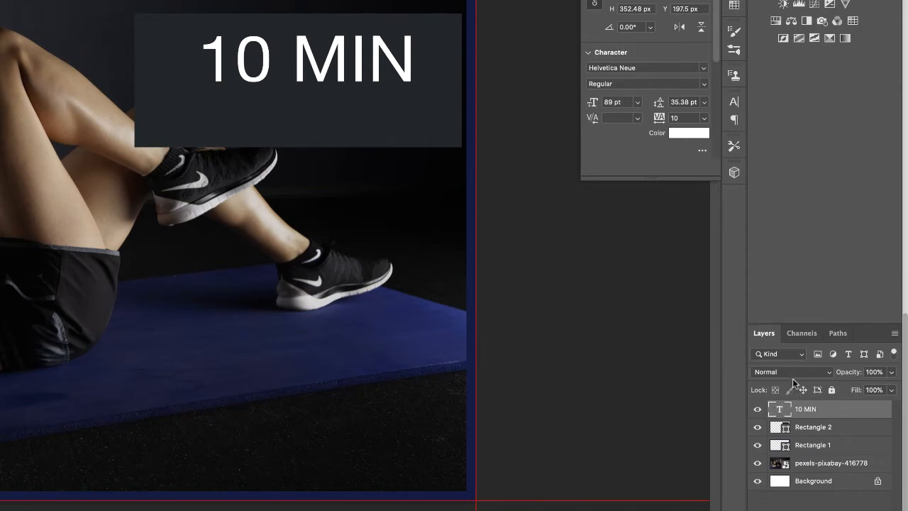
Scale the "10 MIN" text up to about 99 pt and reposition it in the middle of the dark rectangle
{"action": "key", "text": "super+t"}
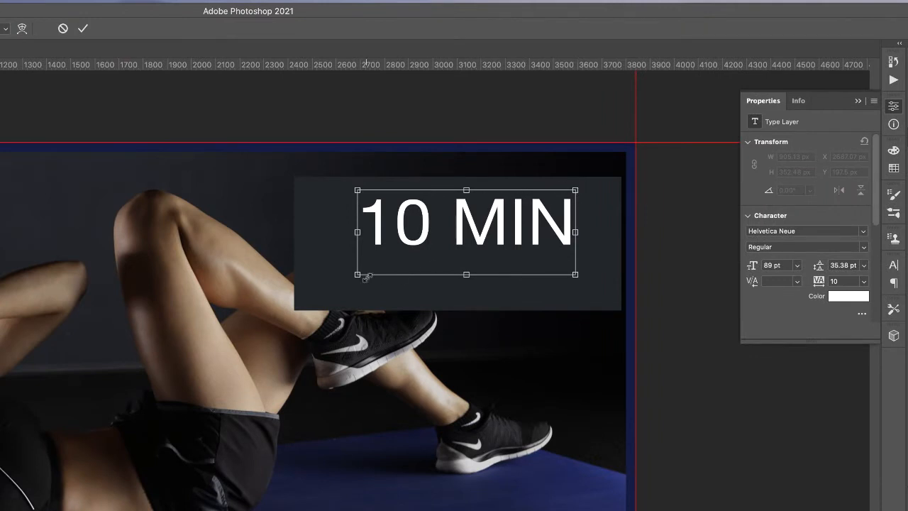
{"action": "mouse_move", "coordinate": [356, 275]}
{"action": "left_mouse_down"}
{"action": "mouse_move", "coordinate": [250, 367]}
{"action": "mouse_move", "coordinate": [199, 394]}
{"action": "mouse_move", "coordinate": [362, 301]}
{"action": "mouse_move", "coordinate": [398, 295]}
{"action": "mouse_move", "coordinate": [368, 311]}
{"action": "mouse_move", "coordinate": [356, 276]}
{"action": "left_mouse_up"}
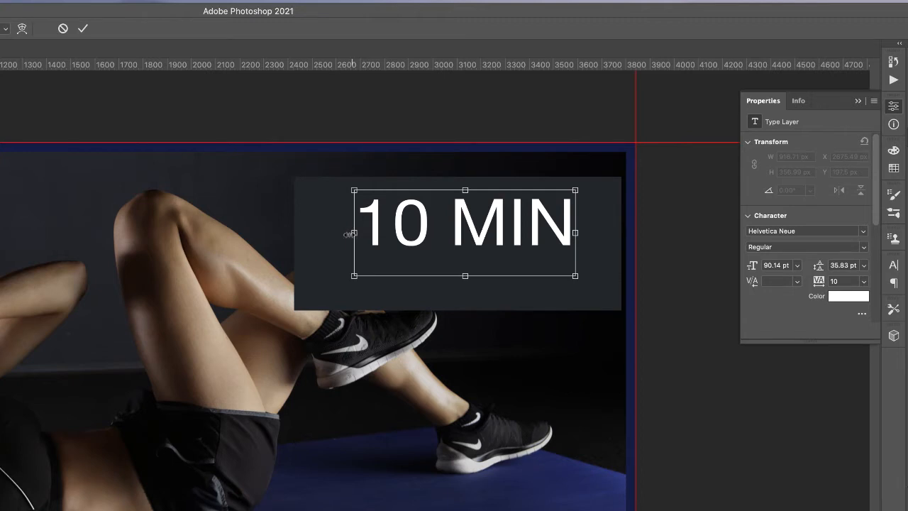
{"action": "left_click_drag", "start_coordinate": [348, 234], "coordinate": [400, 249]}
{"action": "key", "text": "super+z"}
{"action": "left_click_drag", "start_coordinate": [575, 277], "coordinate": [597, 284]}
{"action": "left_click_drag", "start_coordinate": [487, 239], "coordinate": [468, 263]}
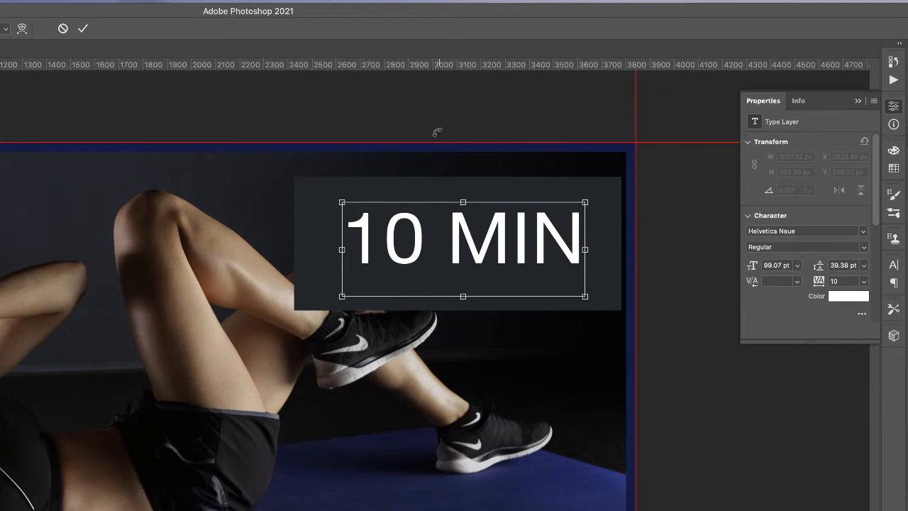
{"action": "left_click", "coordinate": [82, 31]}
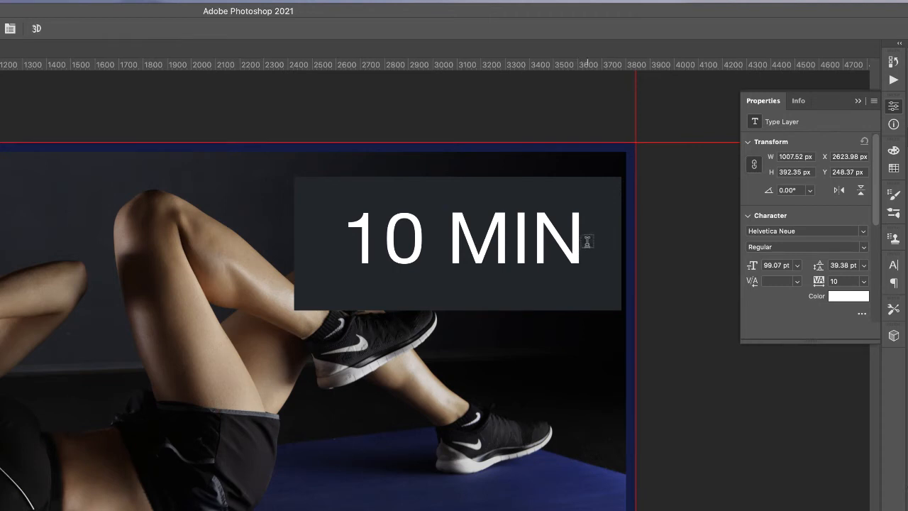
Change the font of the "10 MIN" text to Impact
{"action": "left_click_drag", "start_coordinate": [578, 250], "coordinate": [371, 251]}
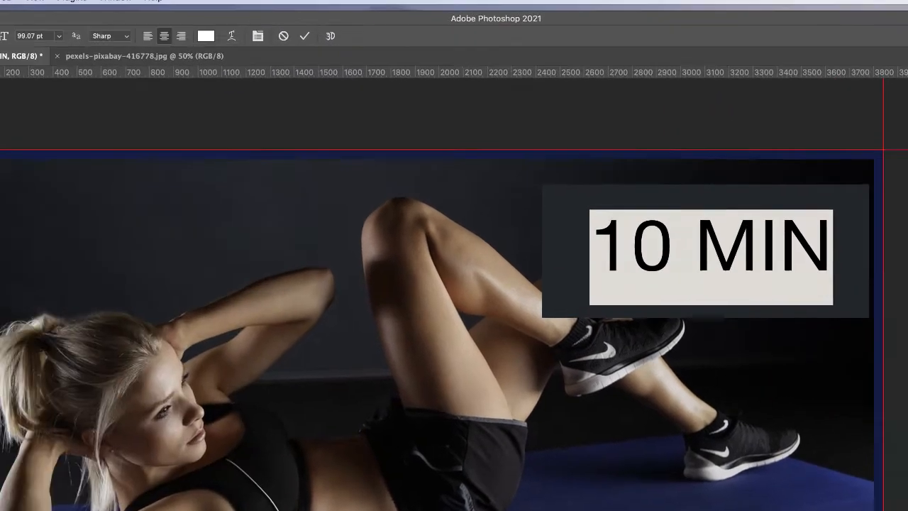
{"action": "left_click", "coordinate": [198, 46]}
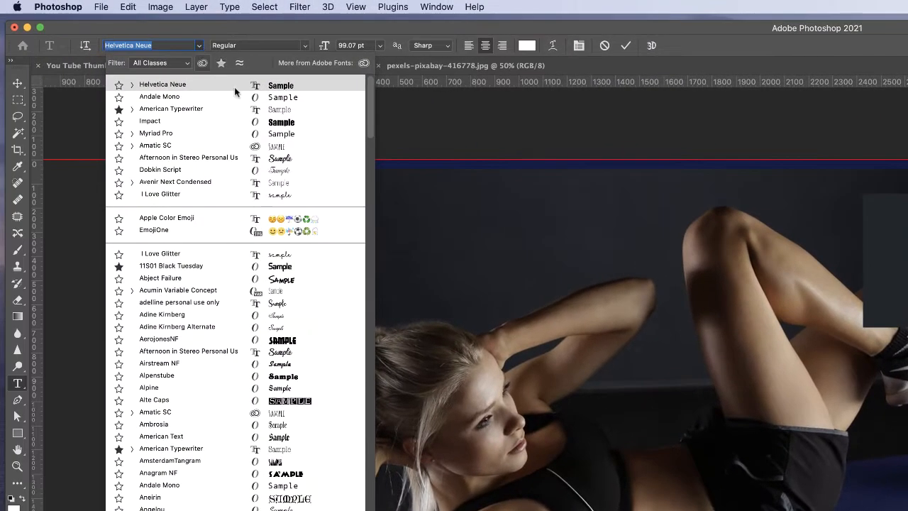
{"action": "left_click", "coordinate": [280, 127]}
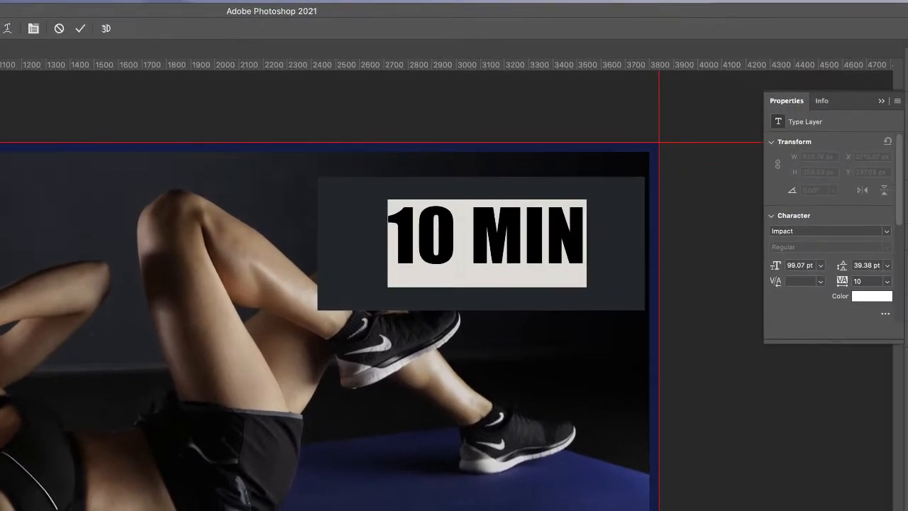
{"action": "left_click", "coordinate": [626, 45]}
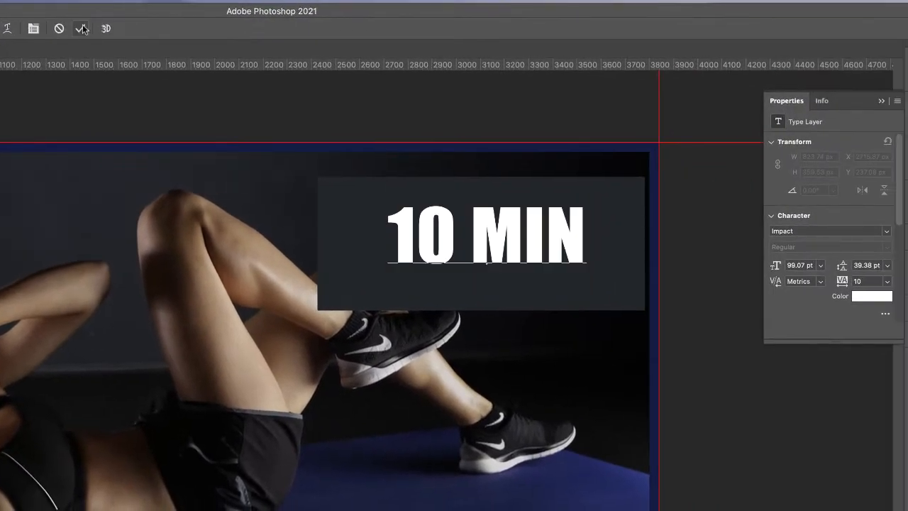
{"action": "left_click", "coordinate": [80, 31]}
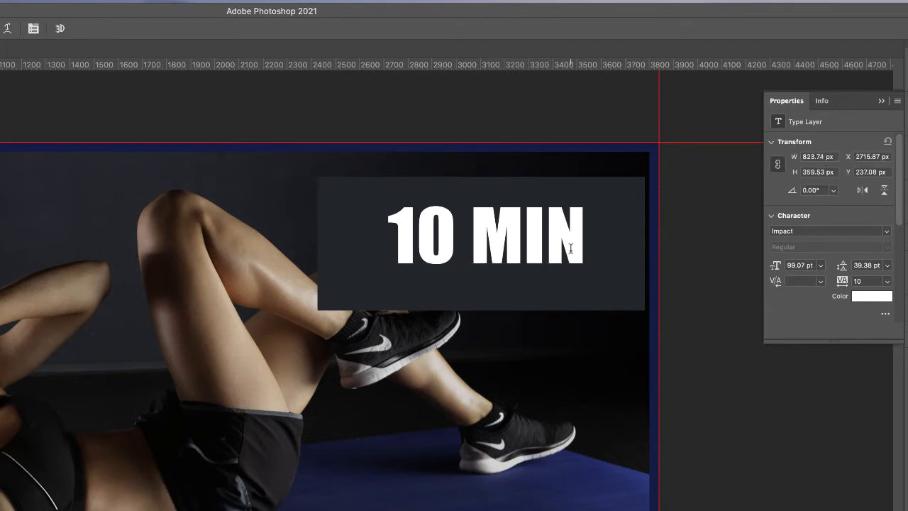
Enlarge the "10 MIN" text to about 138 pt so that it fills most of the dark rectangle
{"action": "key", "text": "ctrl+t"}
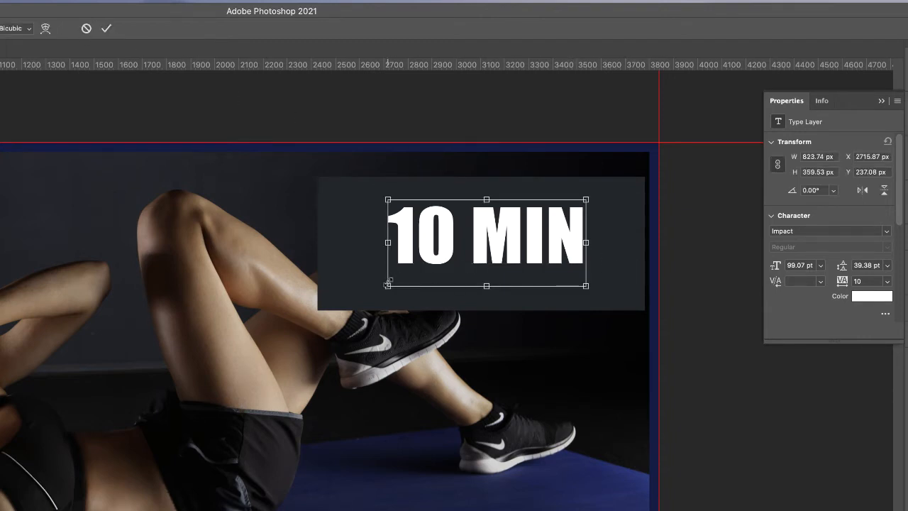
{"action": "left_click_drag", "start_coordinate": [387, 286], "coordinate": [334, 308]}
{"action": "left_click_drag", "start_coordinate": [495, 265], "coordinate": [516, 266]}
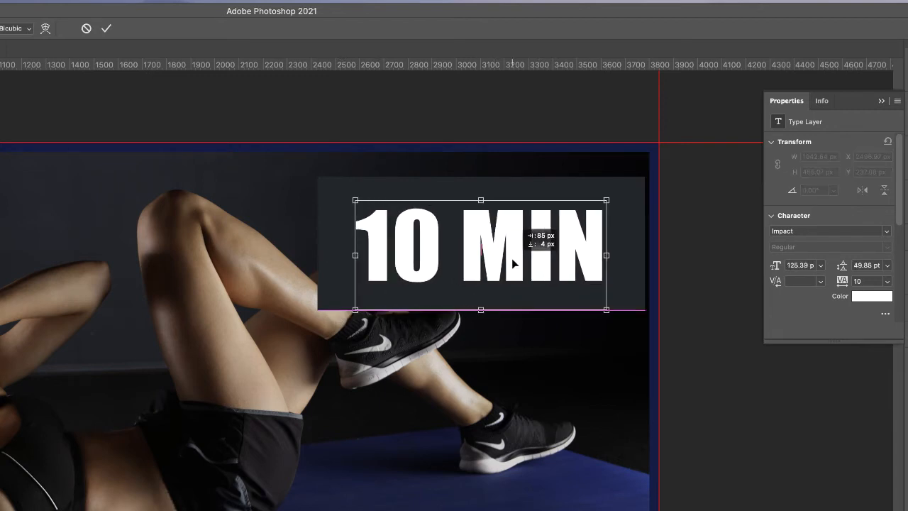
{"action": "left_click_drag", "start_coordinate": [355, 310], "coordinate": [339, 320]}
{"action": "left_click_drag", "start_coordinate": [607, 319], "coordinate": [617, 322]}
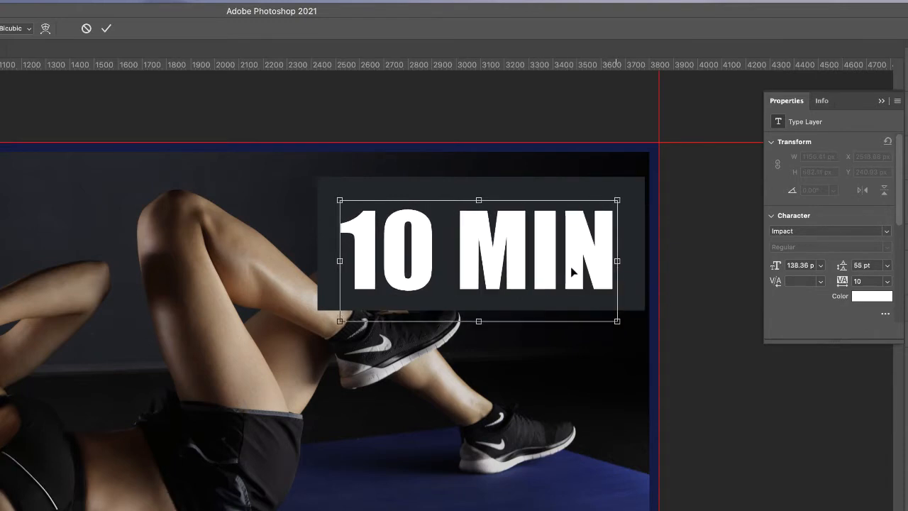
{"action": "key", "text": "Return"}
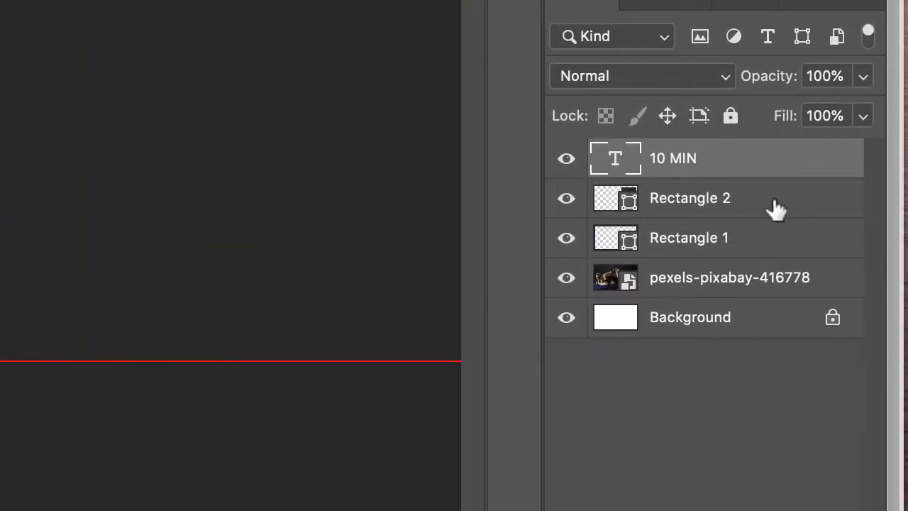
Align the "10 MIN" text with the centre of the dark rectangle and group the two layers
{"action": "left_click", "coordinate": [685, 207], "text": "shift"}
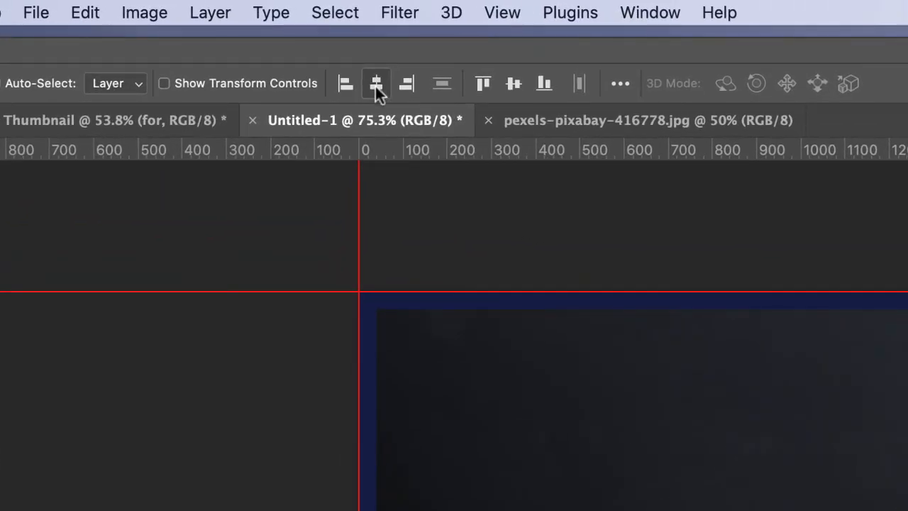
{"action": "left_click", "coordinate": [514, 91]}
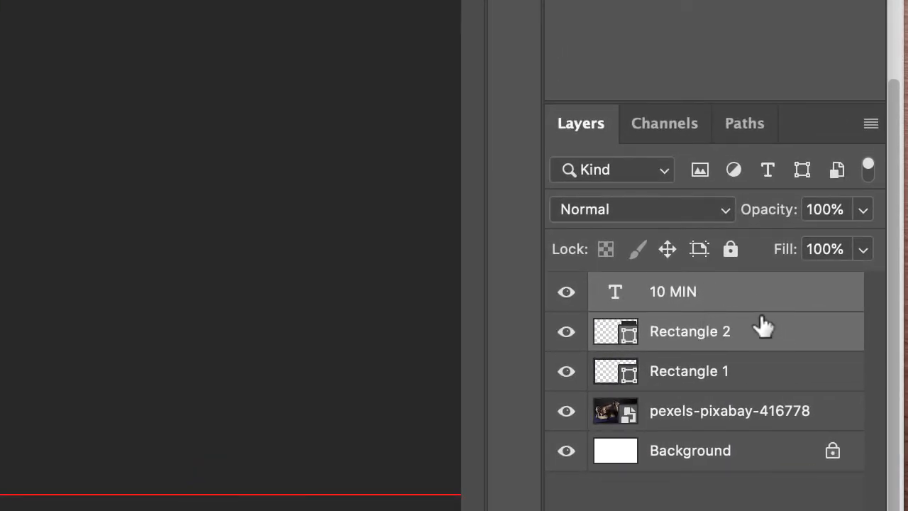
{"action": "key", "text": "super+g"}
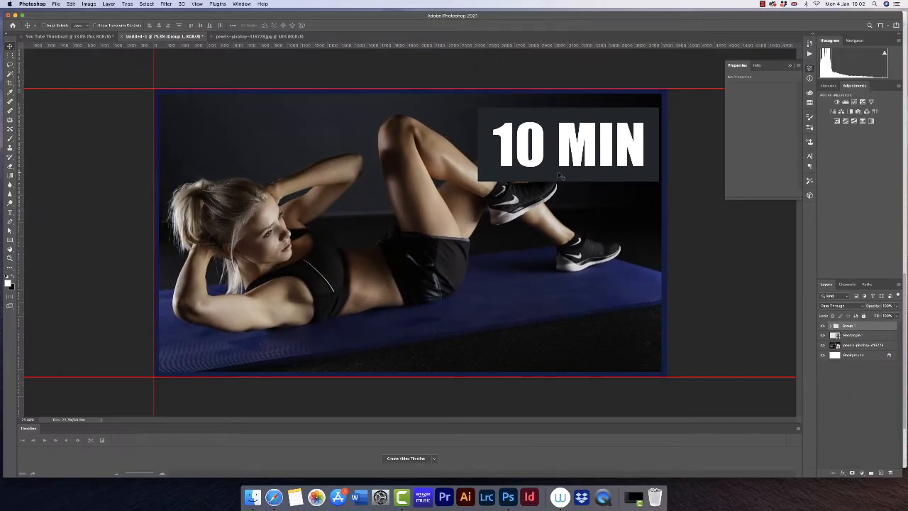
Move the text box group inward from the blue border and scale it down to about 1173 × 478 px
{"action": "mouse_move", "coordinate": [559, 175]}
{"action": "left_mouse_down"}
{"action": "mouse_move", "coordinate": [567, 179]}
{"action": "mouse_move", "coordinate": [388, 318]}
{"action": "mouse_move", "coordinate": [359, 182]}
{"action": "mouse_move", "coordinate": [517, 292]}
{"action": "mouse_move", "coordinate": [440, 259]}
{"action": "mouse_move", "coordinate": [555, 183]}
{"action": "mouse_move", "coordinate": [546, 175]}
{"action": "left_mouse_up"}
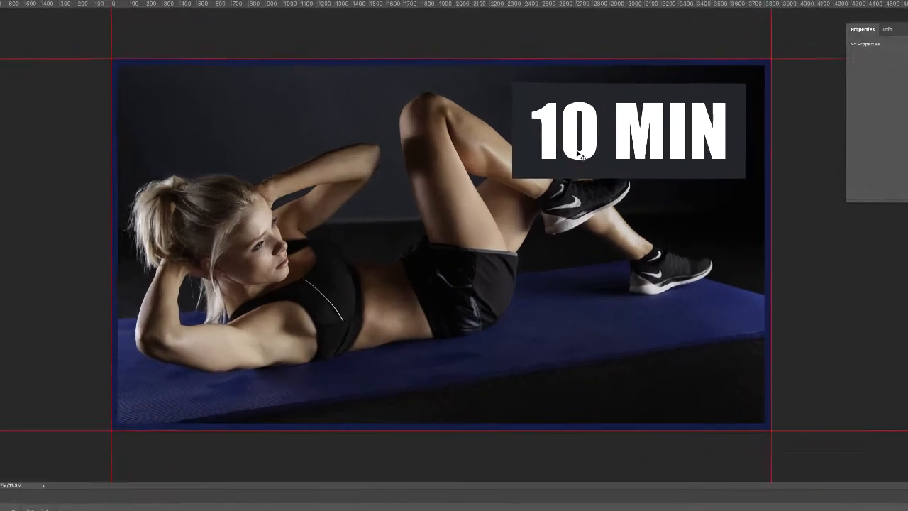
{"action": "key", "text": "super+t"}
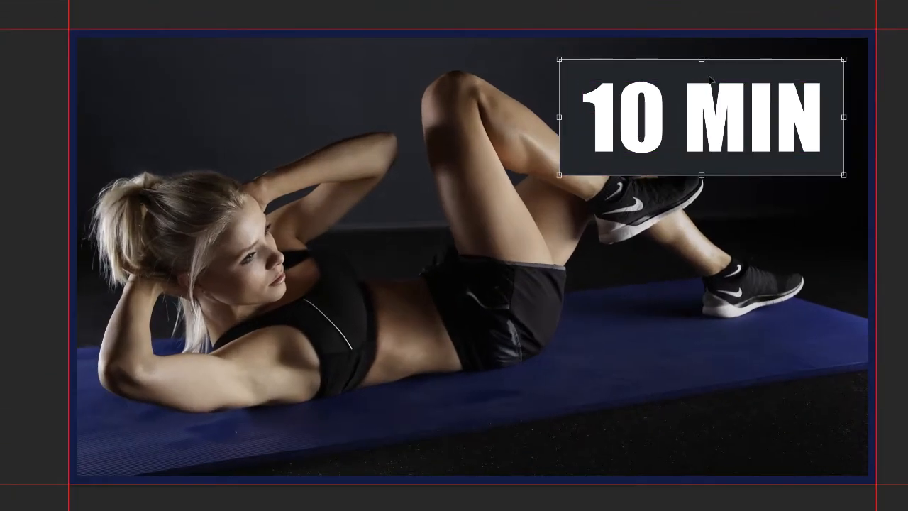
{"action": "left_click_drag", "start_coordinate": [562, 174], "coordinate": [599, 157]}
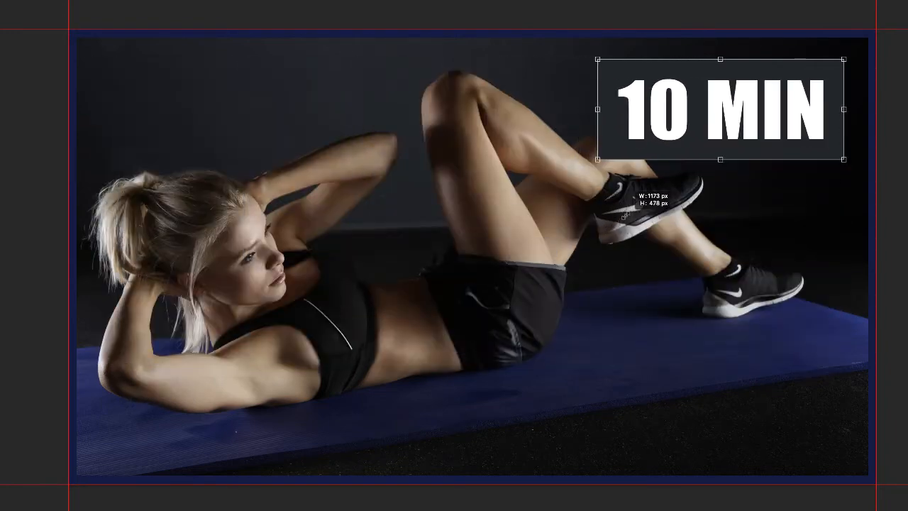
{"action": "mouse_move", "coordinate": [727, 145]}
{"action": "left_mouse_down"}
{"action": "mouse_move", "coordinate": [703, 416]}
{"action": "mouse_move", "coordinate": [726, 159]}
{"action": "left_mouse_up"}
Try tilting the text box group, undo the tilt, and enlarge the group until its text is about 147 pt
{"action": "left_click_drag", "start_coordinate": [582, 65], "coordinate": [527, 87]}
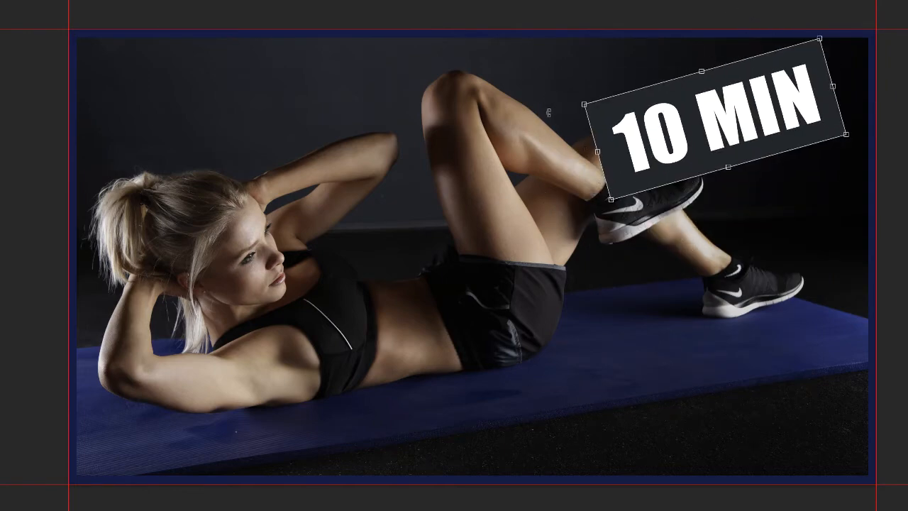
{"action": "key", "text": "ctrl+z"}
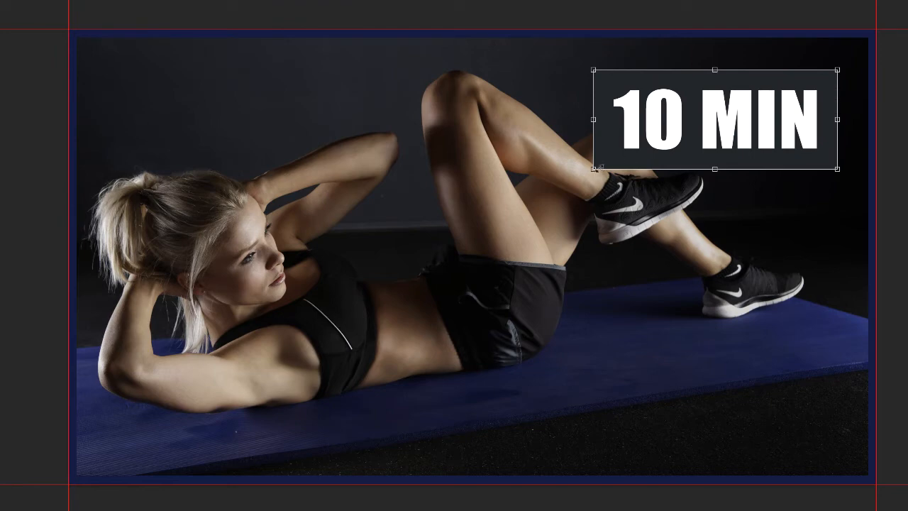
{"action": "left_click_drag", "start_coordinate": [590, 171], "coordinate": [539, 202]}
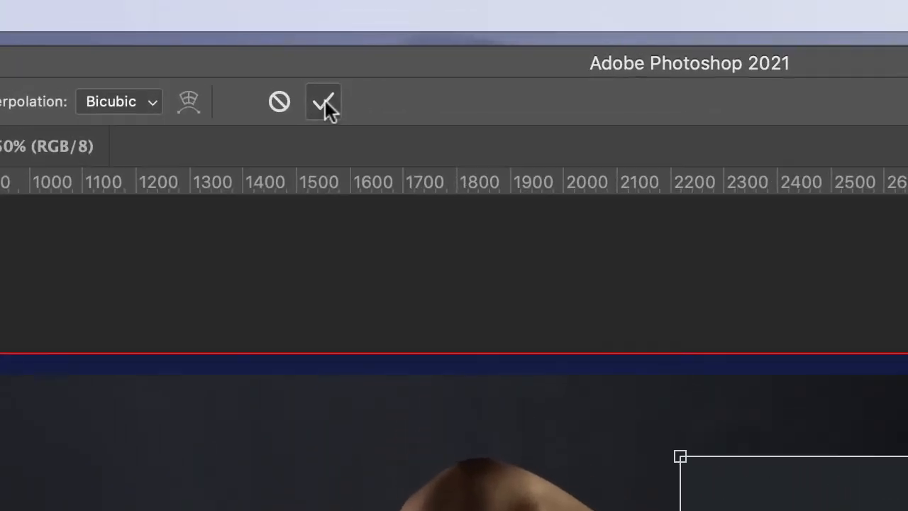
{"action": "left_click", "coordinate": [325, 100]}
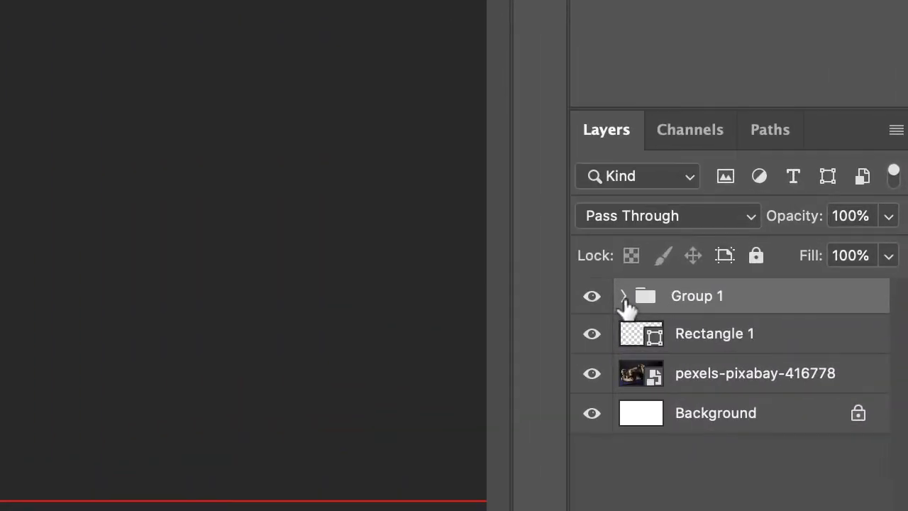
Expand the group and open the layer style settings of its "10 MIN" text layer
{"action": "left_click", "coordinate": [827, 326]}
{"action": "left_click", "coordinate": [738, 344]}
{"action": "double_click", "coordinate": [729, 349]}
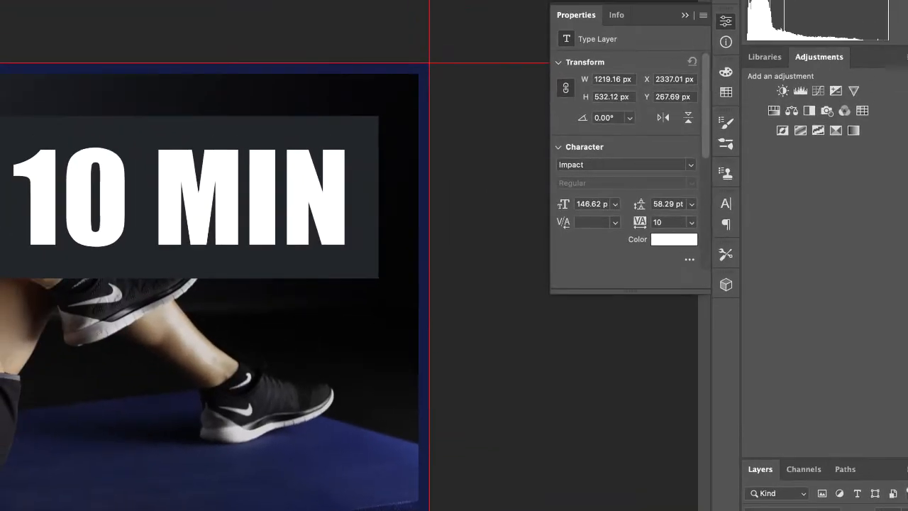
{"action": "double_click", "coordinate": [828, 478]}
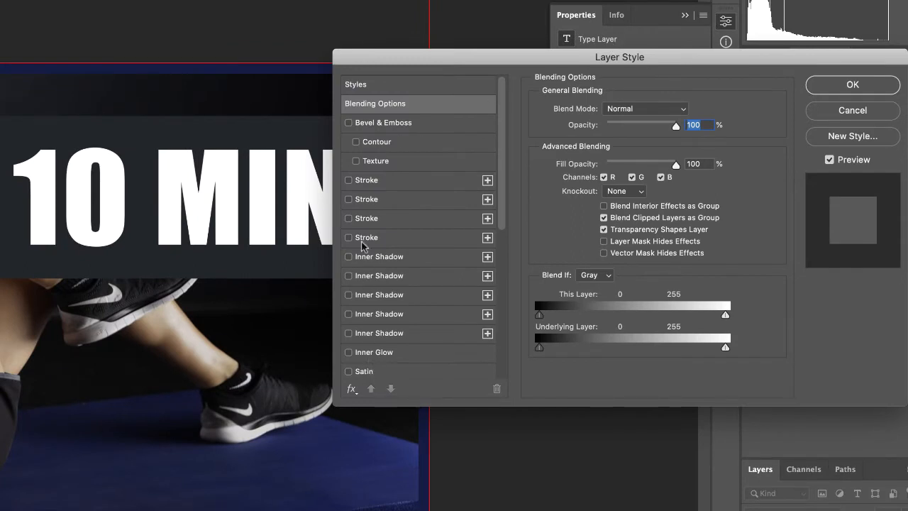
Try the Stroke and Drop Shadow effects on the "10 MIN" text and switch both off again
{"action": "left_click", "coordinate": [349, 180]}
{"action": "left_click", "coordinate": [348, 180]}
{"action": "left_click_drag", "start_coordinate": [504, 225], "coordinate": [502, 366]}
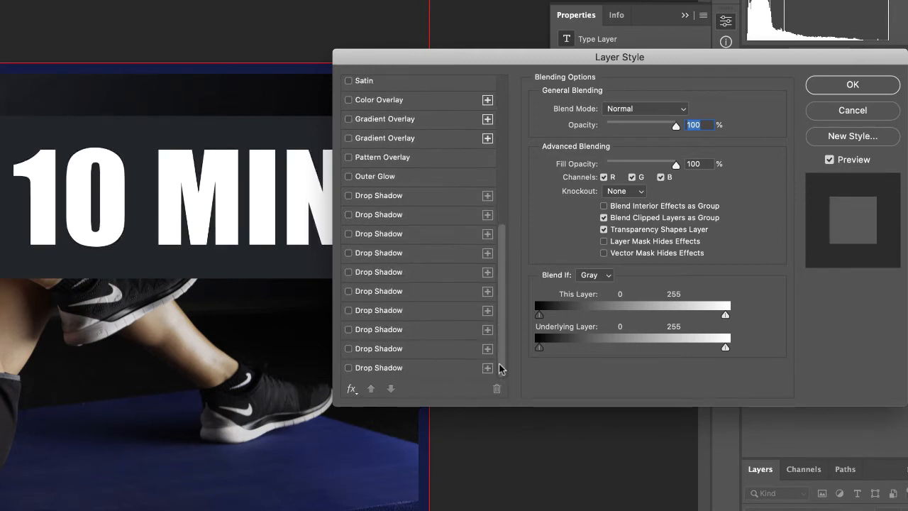
{"action": "left_click", "coordinate": [348, 197]}
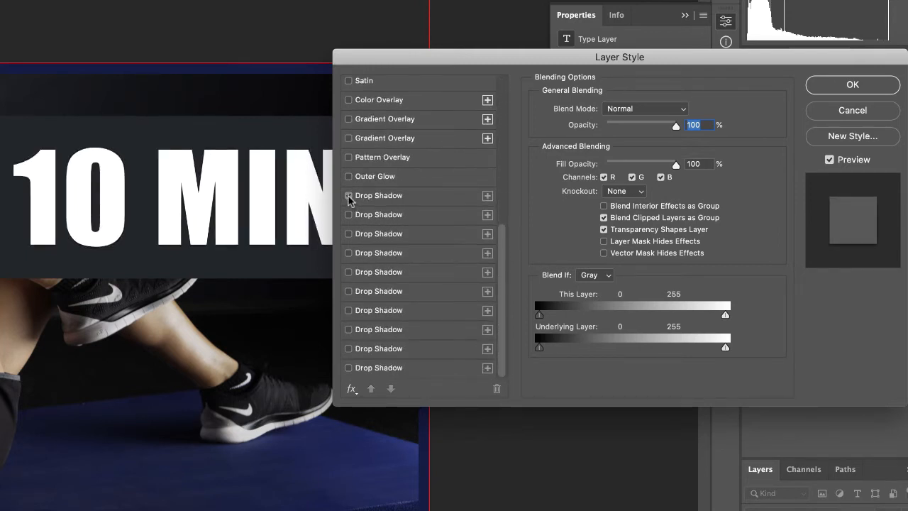
{"action": "left_click", "coordinate": [348, 196]}
{"action": "left_click_drag", "start_coordinate": [500, 259], "coordinate": [500, 110]}
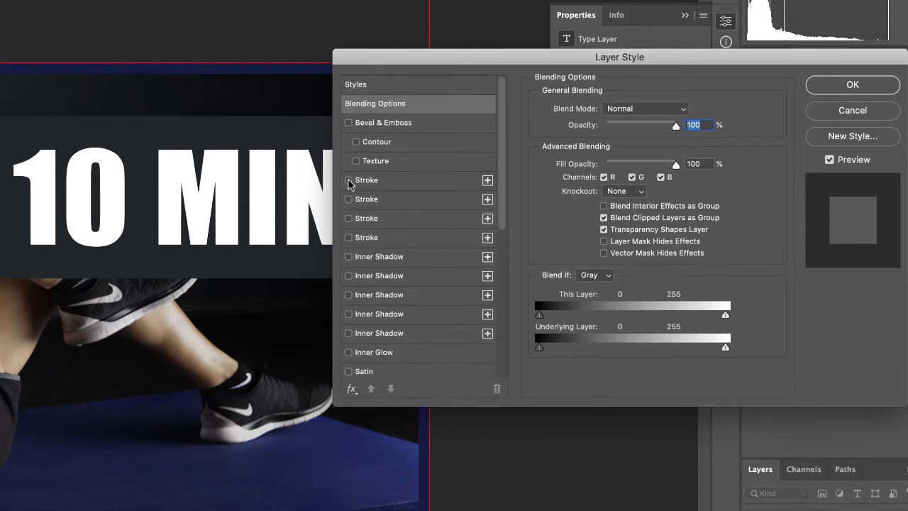
Try a red 5 px Stroke effect on the "10 MIN" text and switch it off again
{"action": "left_click", "coordinate": [349, 182]}
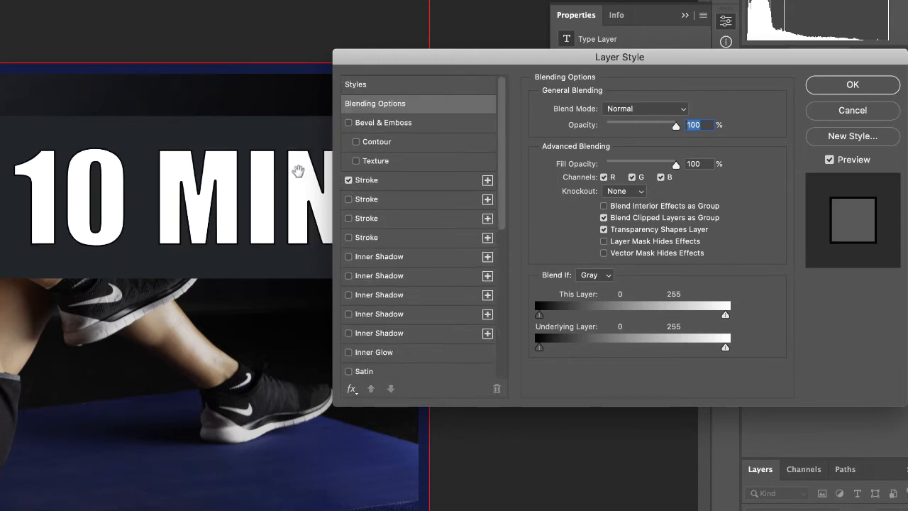
{"action": "left_click", "coordinate": [424, 183]}
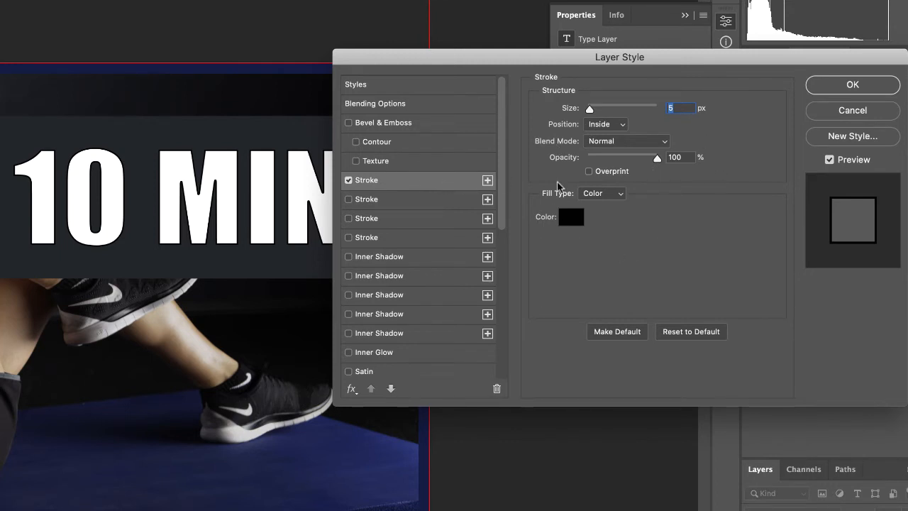
{"action": "mouse_move", "coordinate": [590, 111]}
{"action": "left_mouse_down"}
{"action": "mouse_move", "coordinate": [576, 117]}
{"action": "mouse_move", "coordinate": [586, 114]}
{"action": "left_mouse_up"}
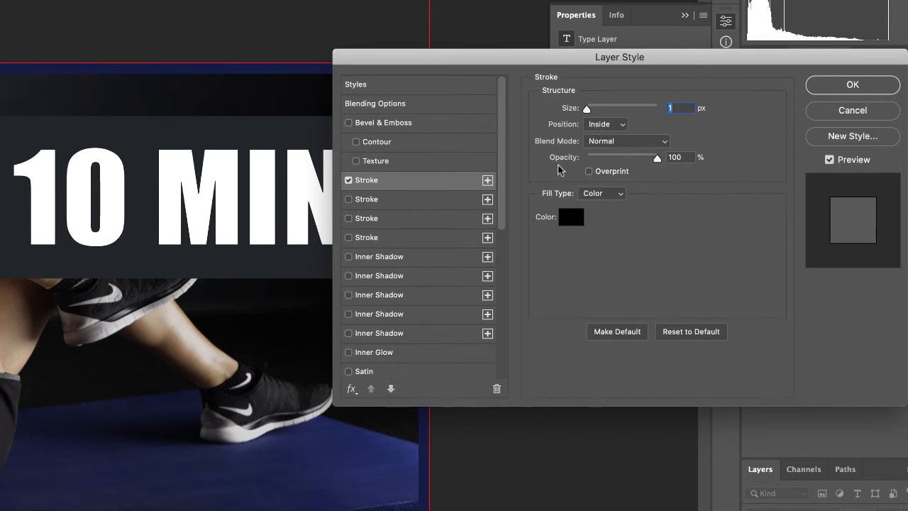
{"action": "left_click", "coordinate": [570, 222]}
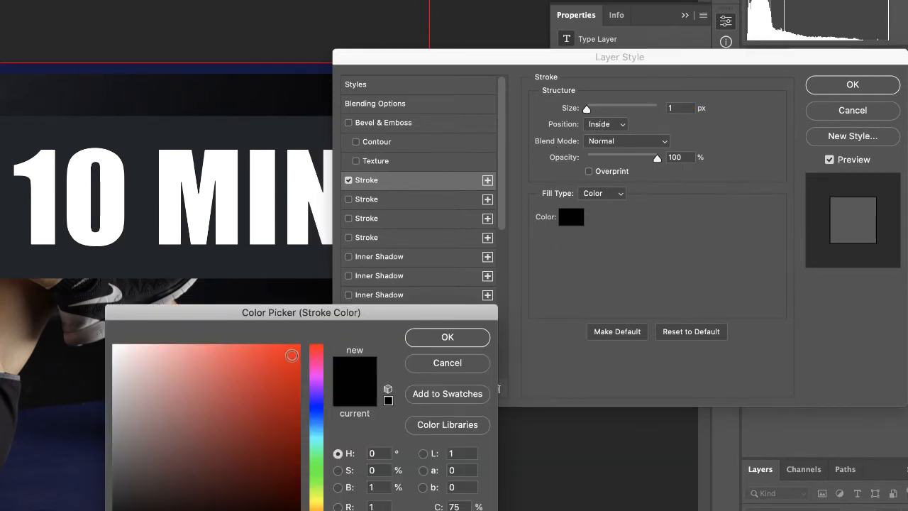
{"action": "left_click", "coordinate": [297, 345]}
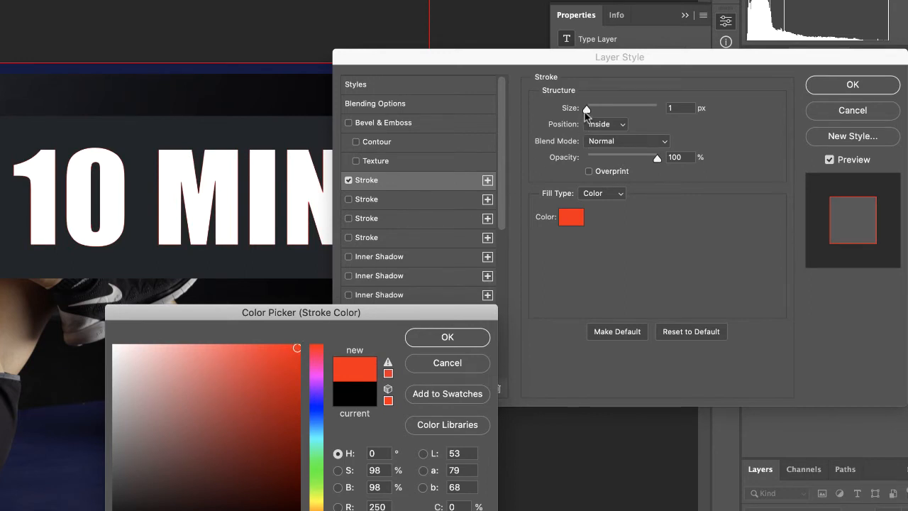
{"action": "left_click", "coordinate": [461, 339]}
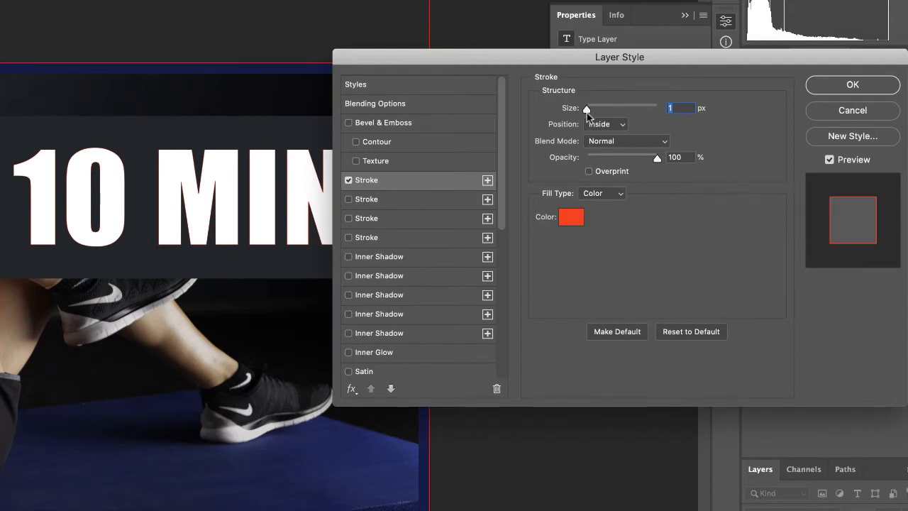
{"action": "left_click_drag", "start_coordinate": [588, 111], "coordinate": [589, 112]}
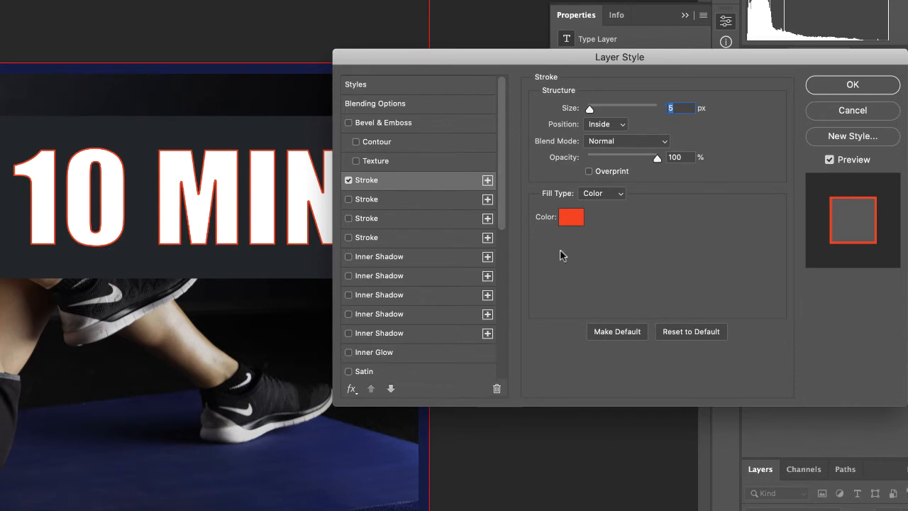
{"action": "left_click", "coordinate": [349, 182]}
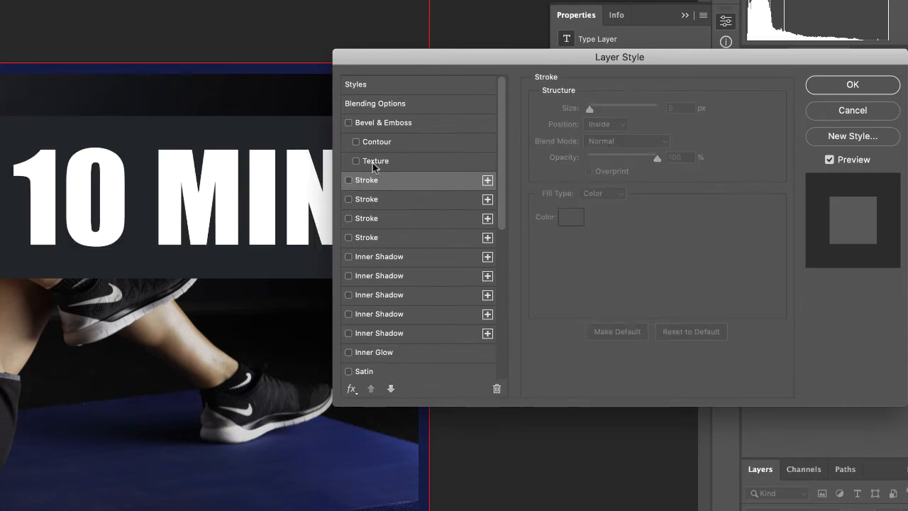
Try the Drop Shadow effect on the "10 MIN" text, switch it off and cancel the layer style changes
{"action": "left_click_drag", "start_coordinate": [504, 227], "coordinate": [503, 334]}
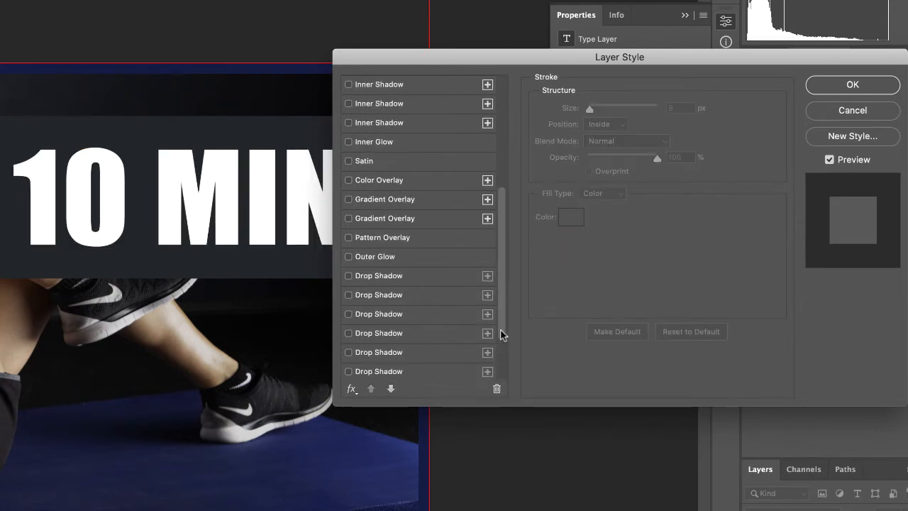
{"action": "left_click", "coordinate": [348, 275]}
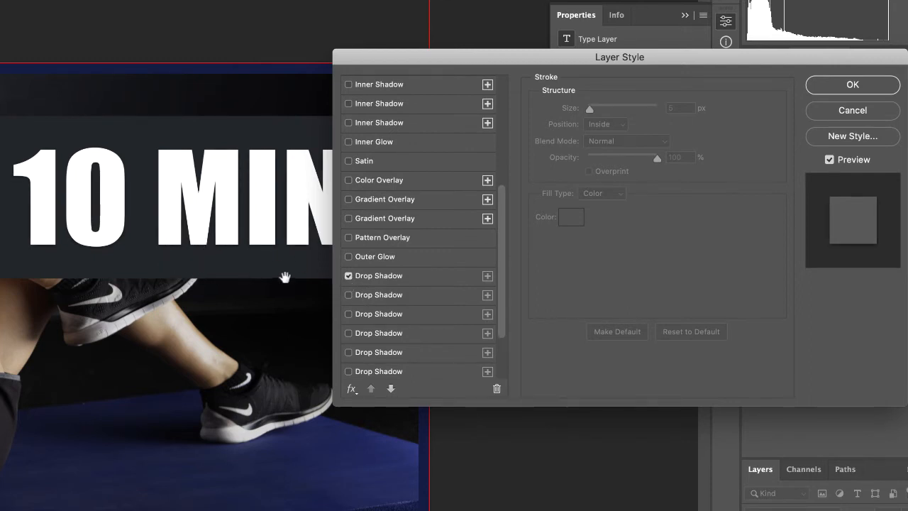
{"action": "left_click", "coordinate": [355, 278]}
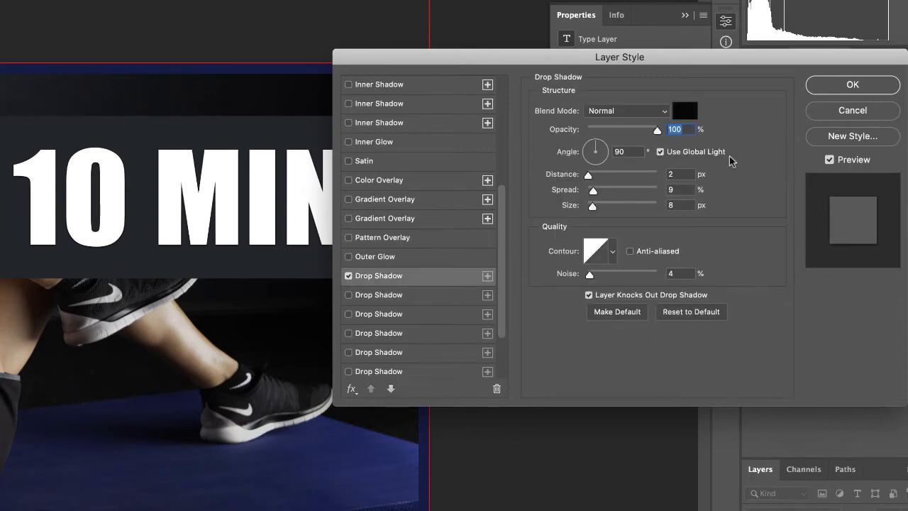
{"action": "left_click", "coordinate": [348, 276]}
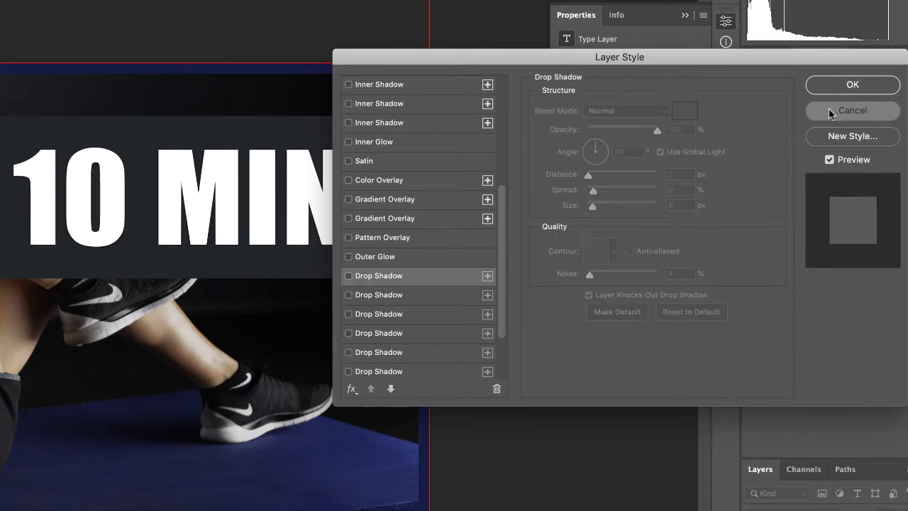
{"action": "left_click", "coordinate": [852, 111]}
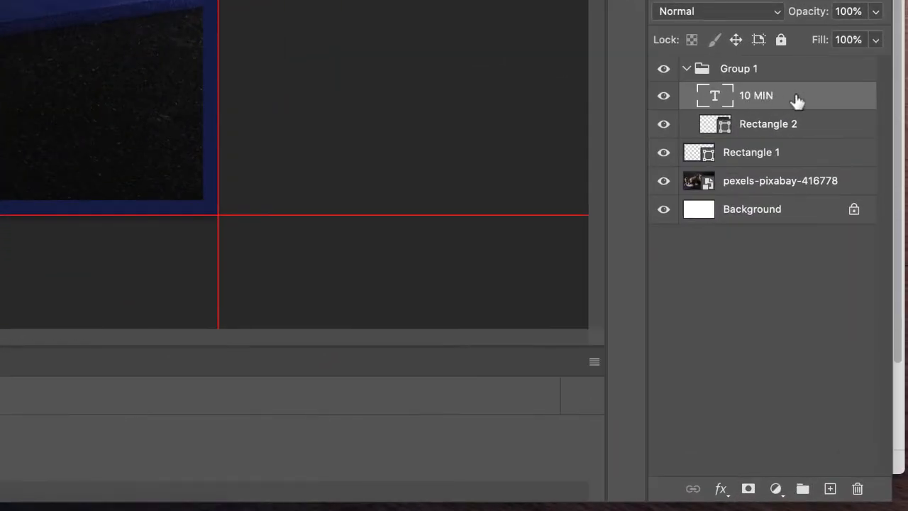
Duplicate the "10 MIN" text layer, take the copy out of Group 1 and place it below the text box
{"action": "left_click_drag", "start_coordinate": [795, 96], "coordinate": [831, 488]}
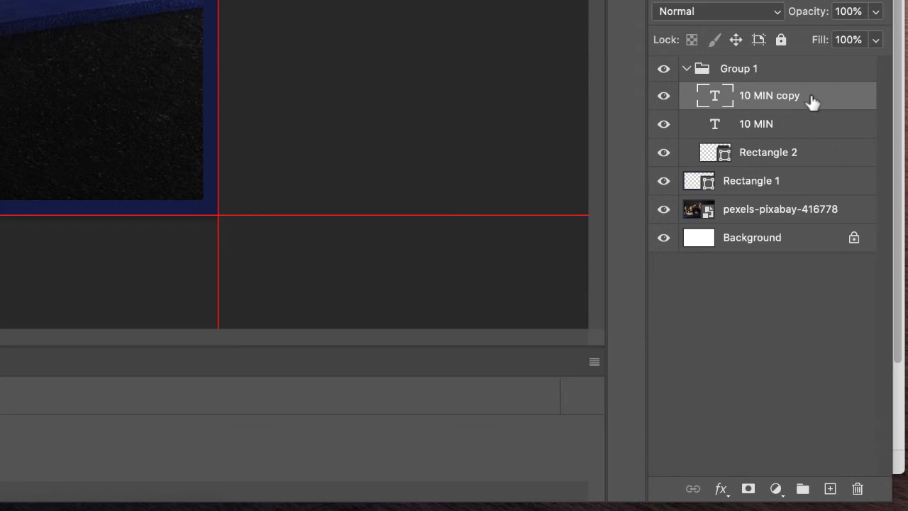
{"action": "left_click_drag", "start_coordinate": [810, 94], "coordinate": [807, 57]}
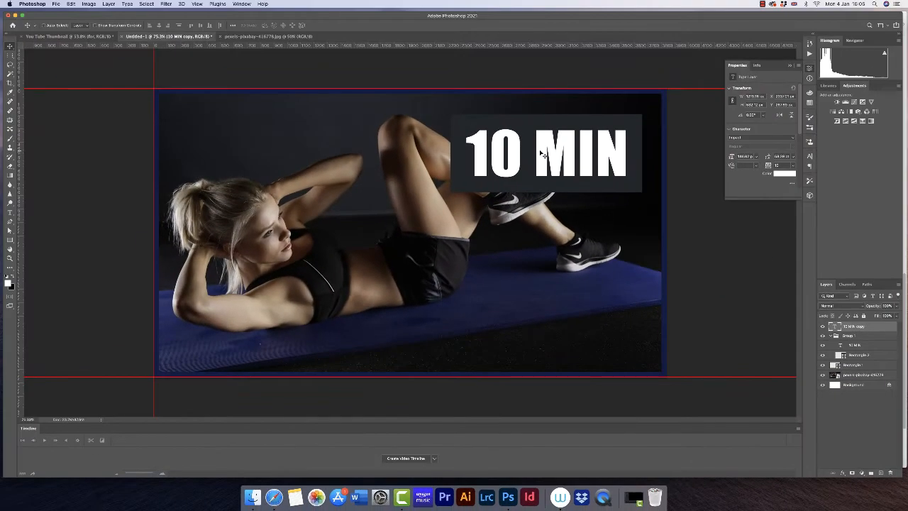
{"action": "left_click_drag", "start_coordinate": [542, 154], "coordinate": [545, 237]}
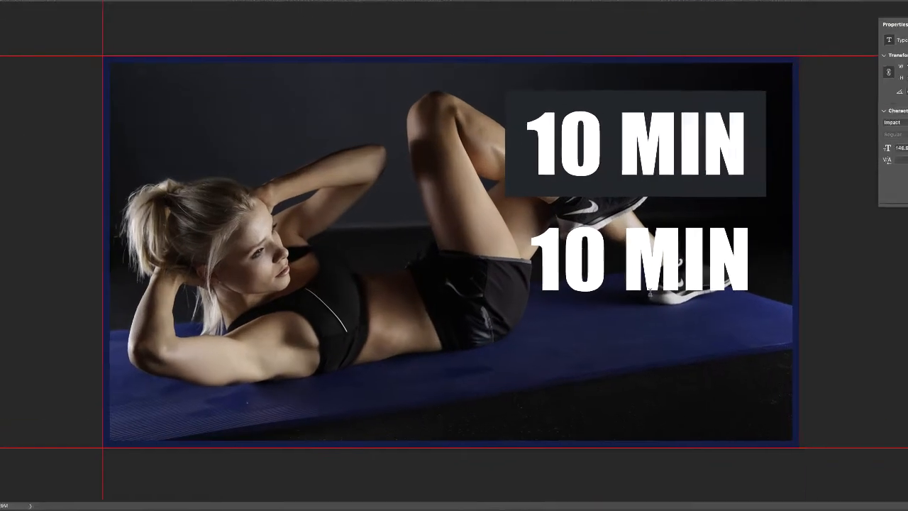
Replace the wording of the copied "10 MIN" text below the box with "ABS"
{"action": "left_click", "coordinate": [763, 262]}
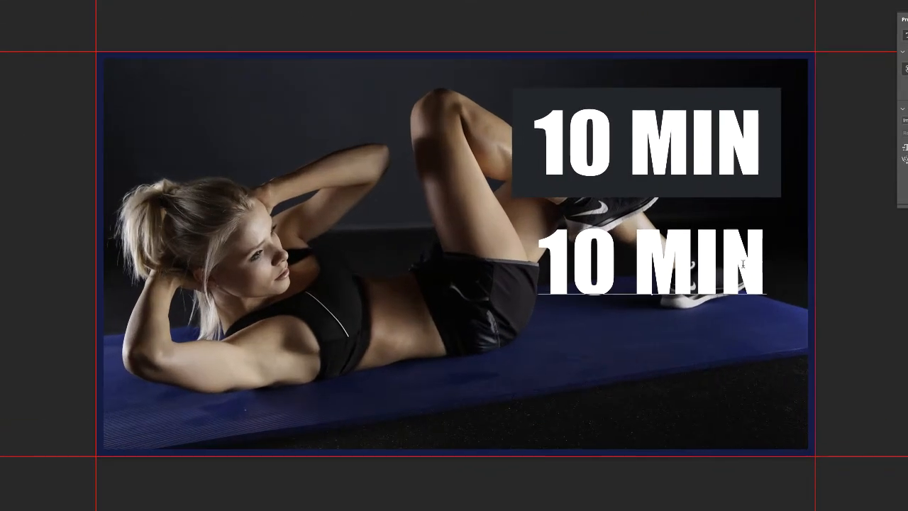
{"action": "left_click_drag", "start_coordinate": [743, 264], "coordinate": [550, 261]}
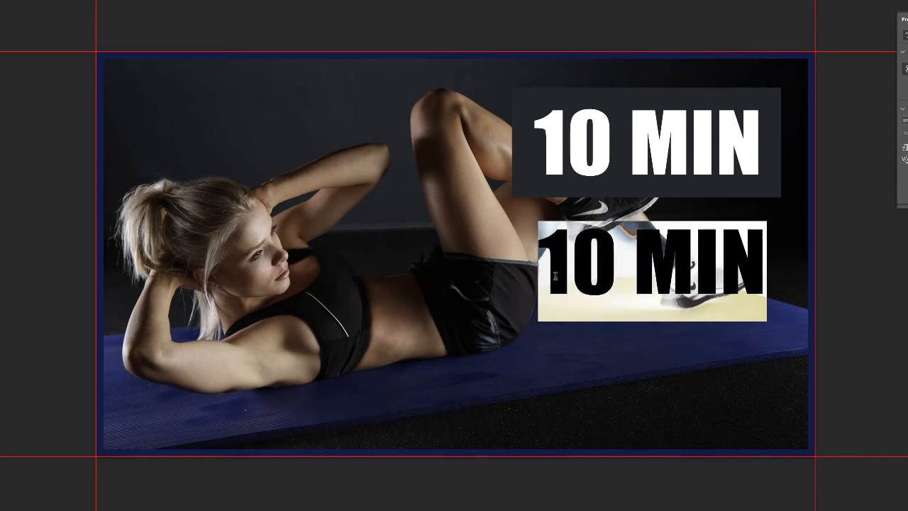
{"action": "type", "text": "ABS"}
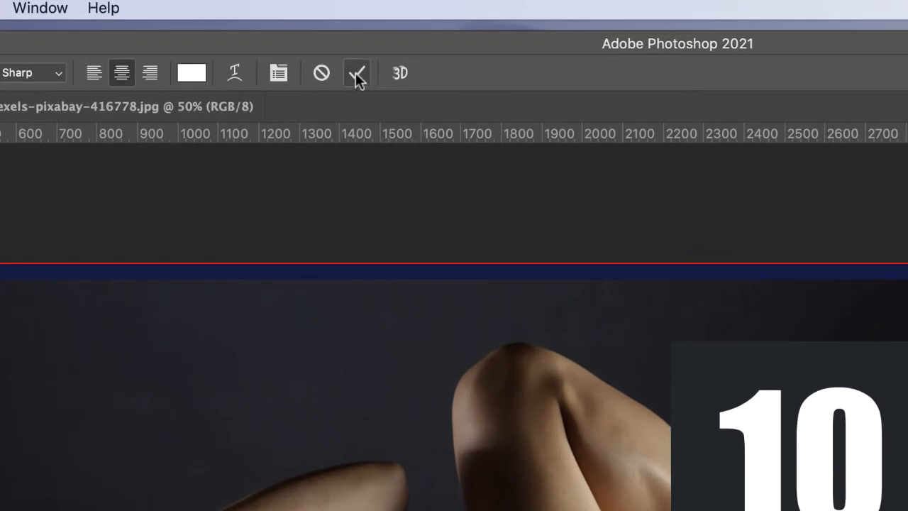
{"action": "left_click", "coordinate": [355, 75]}
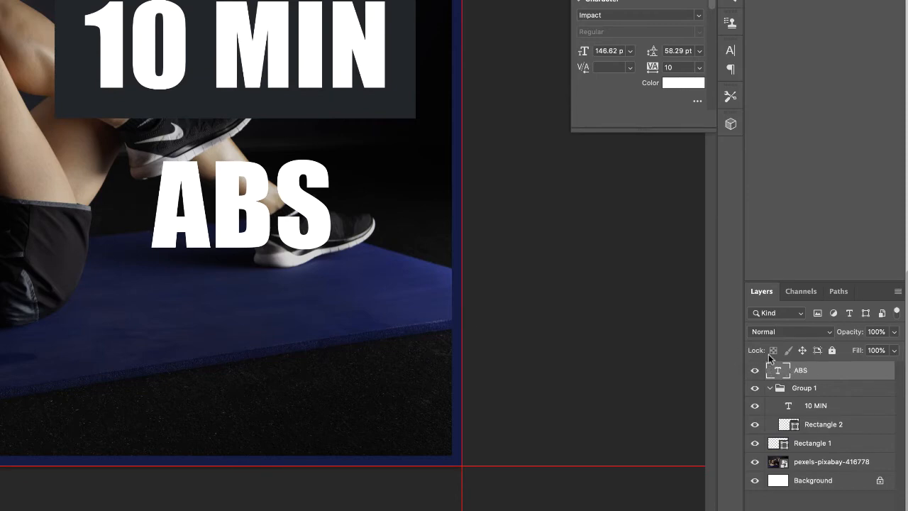
Rotate the "ABS" text about 13° counter-clockwise and move it up against the lower edge of the "10 MIN" box
{"action": "key", "text": "ctrl+t"}
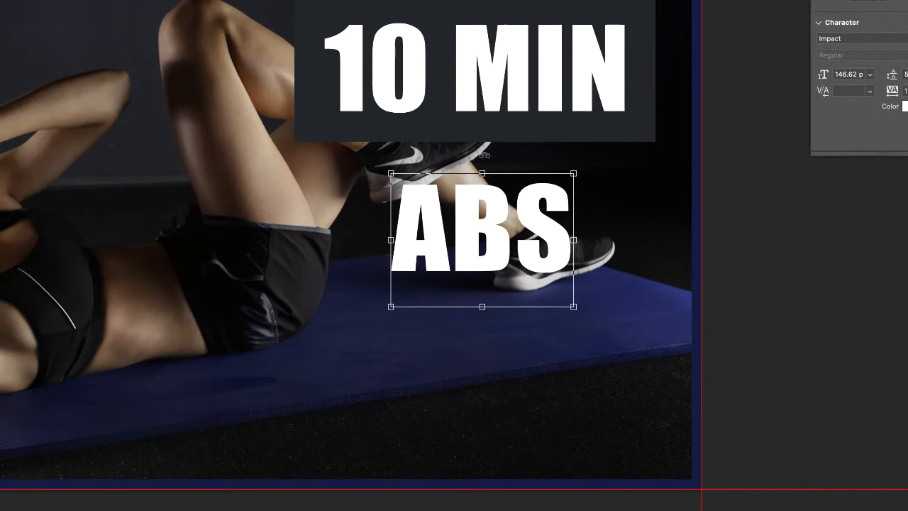
{"action": "left_click_drag", "start_coordinate": [483, 154], "coordinate": [464, 153]}
{"action": "left_click_drag", "start_coordinate": [465, 236], "coordinate": [454, 200]}
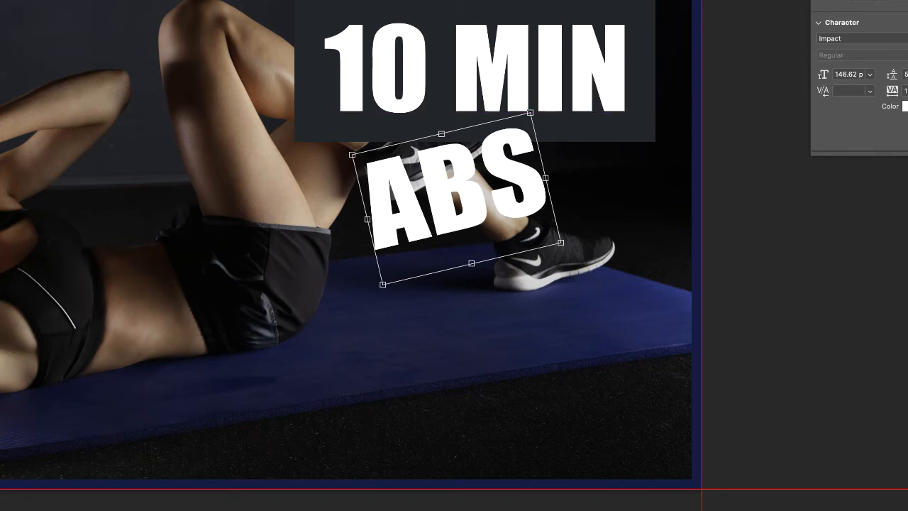
{"action": "key", "text": "Return"}
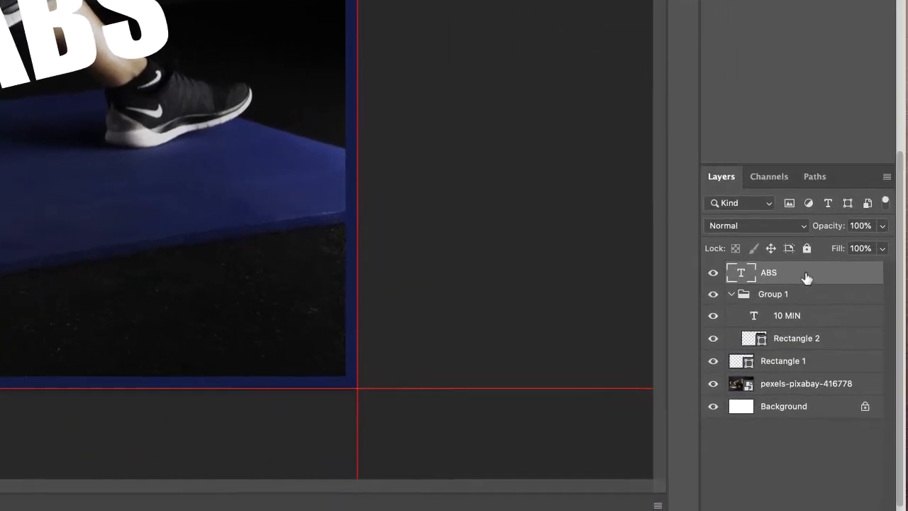
Add a black Stroke layer effect to the "ABS" text
{"action": "double_click", "coordinate": [803, 277]}
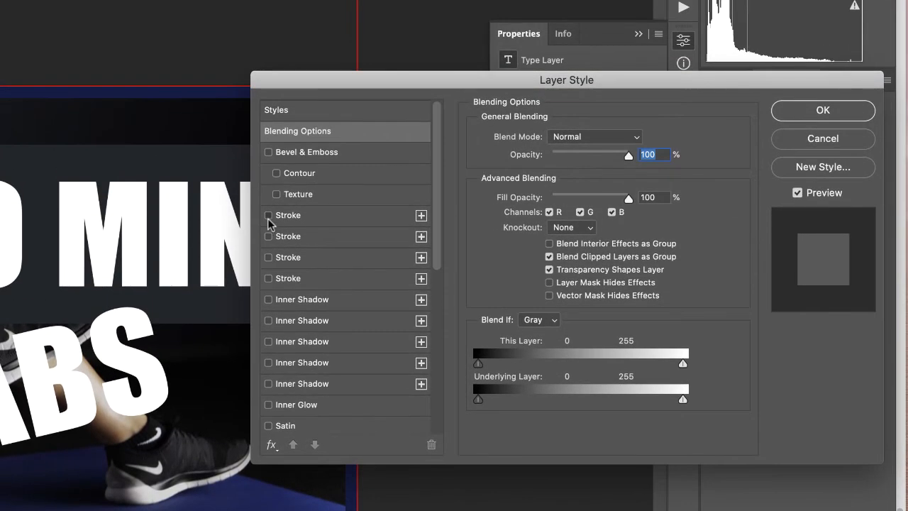
{"action": "left_click", "coordinate": [268, 216]}
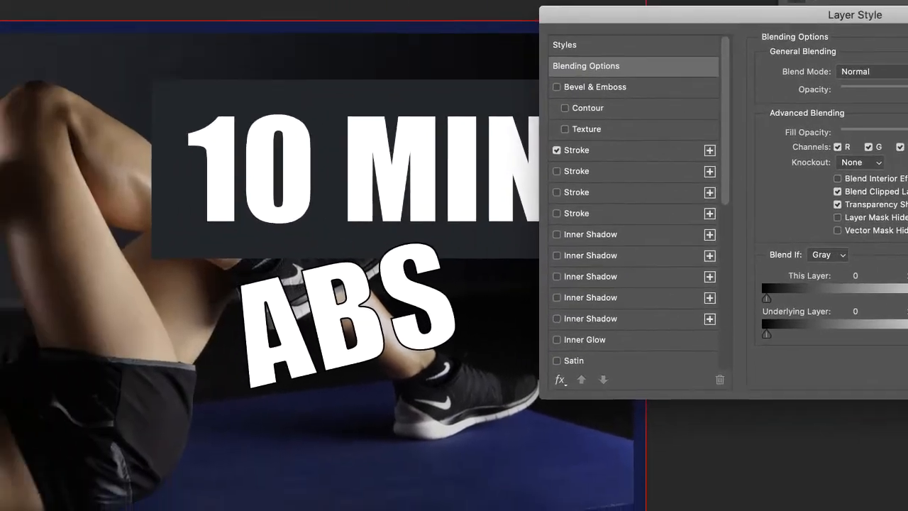
{"action": "left_click", "coordinate": [803, 112]}
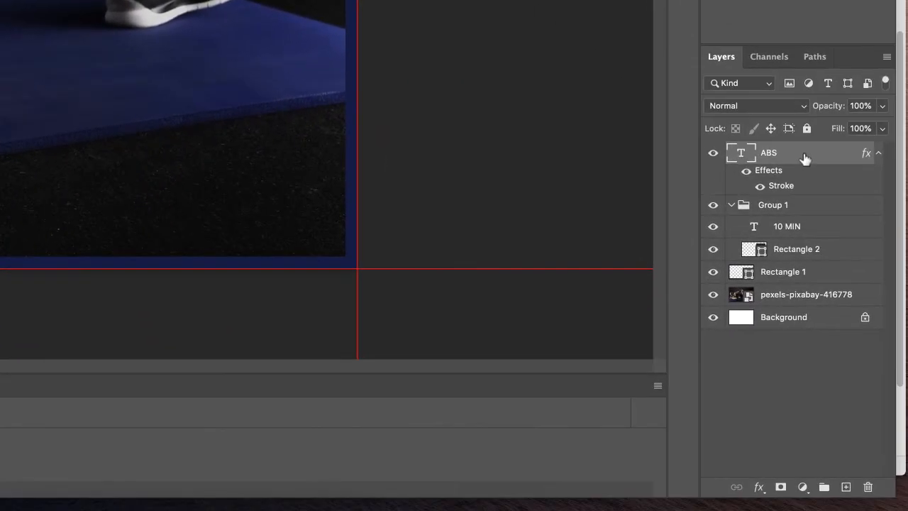
Duplicate the tilted "ABS" text layer and place the copy just below the original, slightly to its right
{"action": "left_click_drag", "start_coordinate": [802, 155], "coordinate": [850, 485]}
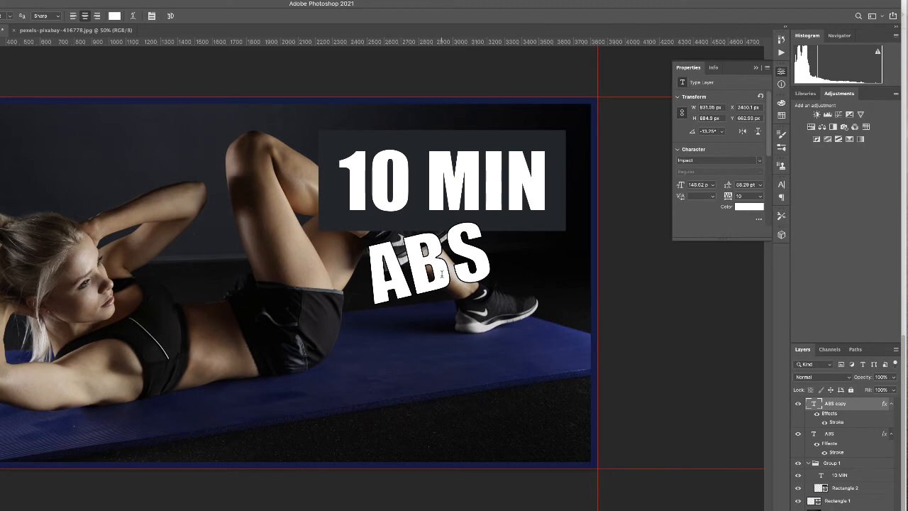
{"action": "key", "text": "v"}
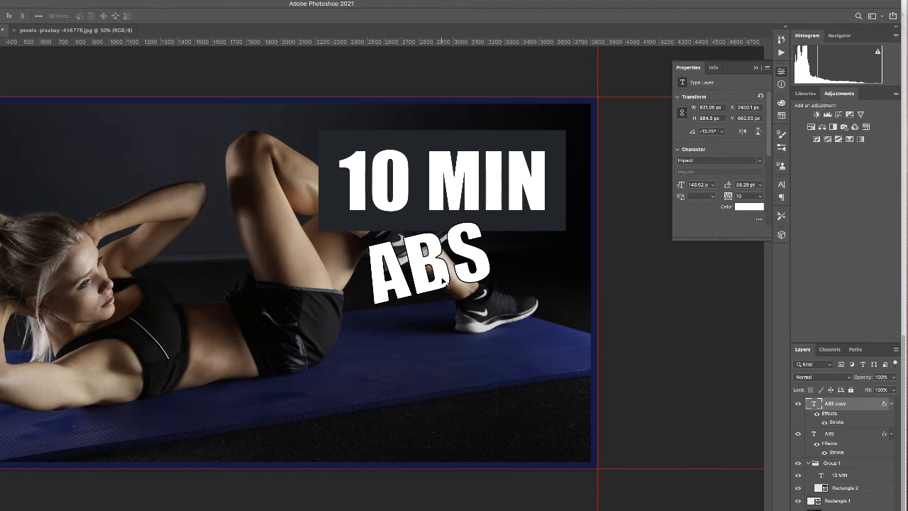
{"action": "left_click_drag", "start_coordinate": [443, 284], "coordinate": [469, 328]}
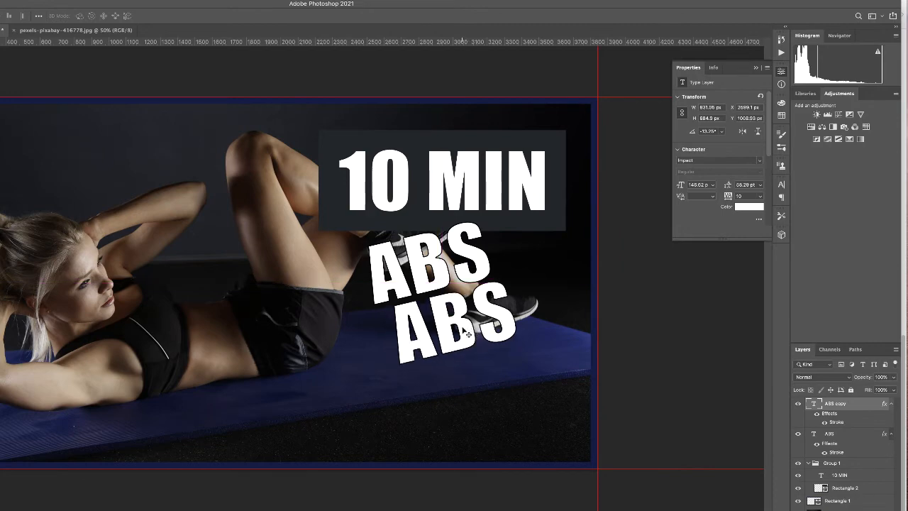
Replace the wording of the lower "ABS" copy with "for"
{"action": "key", "text": "t"}
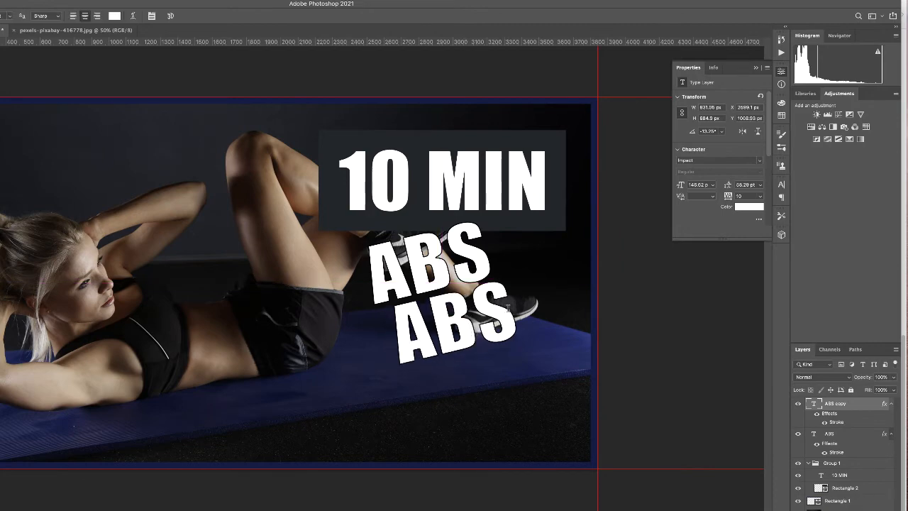
{"action": "left_click_drag", "start_coordinate": [508, 306], "coordinate": [431, 358]}
{"action": "type", "text": "for"}
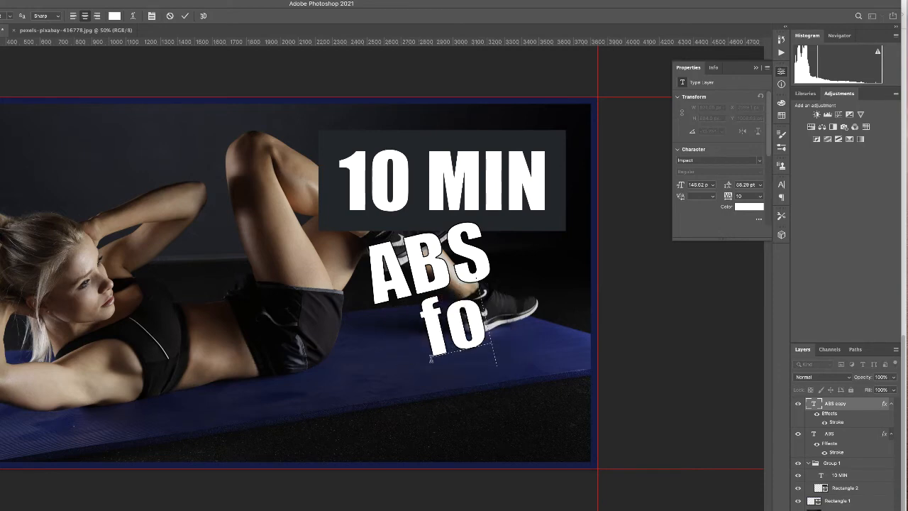
{"action": "left_click", "coordinate": [184, 16]}
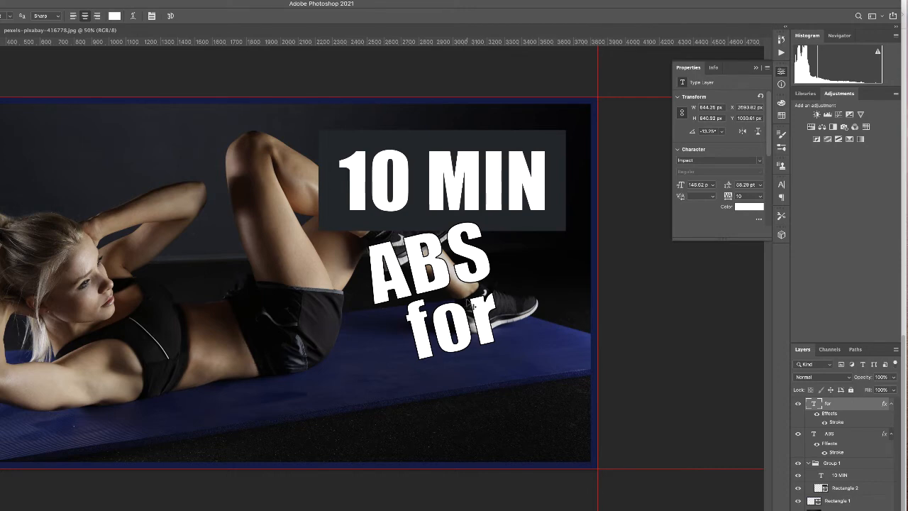
Scale the "for" text down to about 78 pt, close beneath the "ABS" text
{"action": "key", "text": "ctrl+t"}
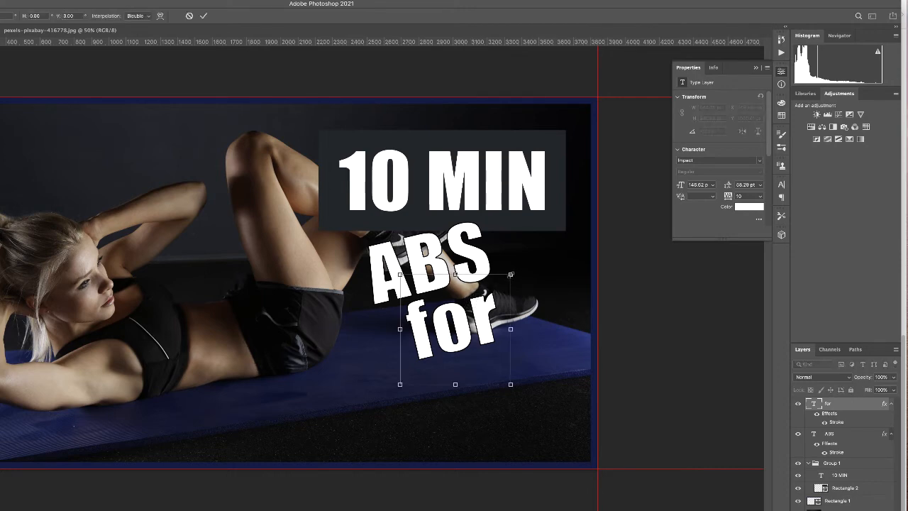
{"action": "left_click_drag", "start_coordinate": [510, 272], "coordinate": [478, 284]}
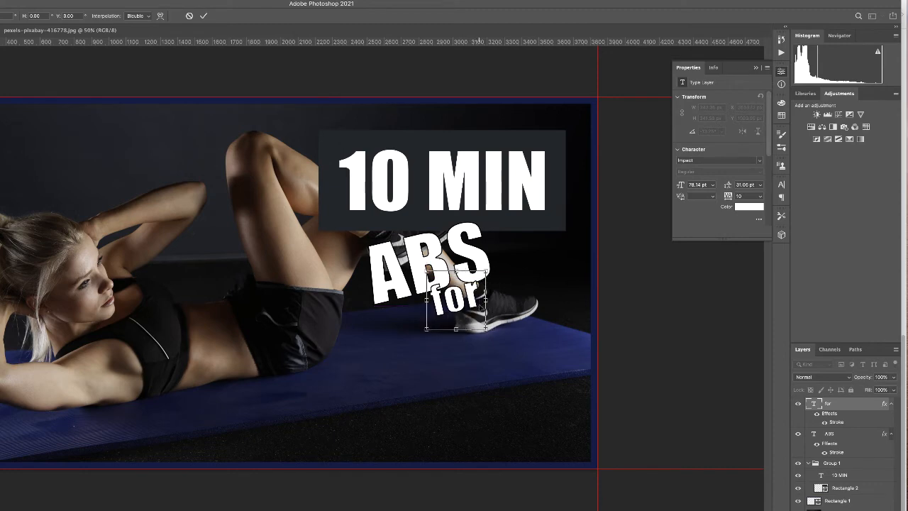
{"action": "left_click", "coordinate": [203, 15]}
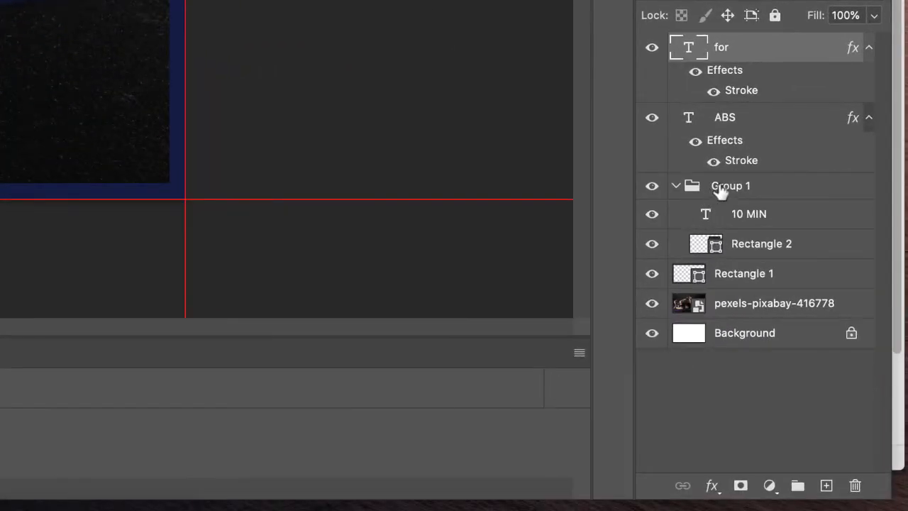
Duplicate the "10 MIN" box group and place the copy straight below the original, beneath the "for" text
{"action": "left_click", "coordinate": [722, 190]}
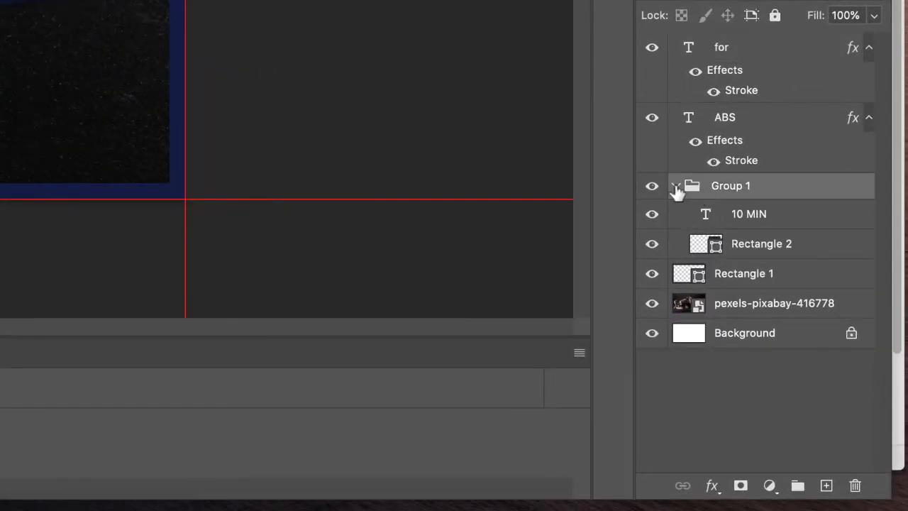
{"action": "left_click", "coordinate": [675, 186]}
{"action": "left_click_drag", "start_coordinate": [773, 190], "coordinate": [826, 485]}
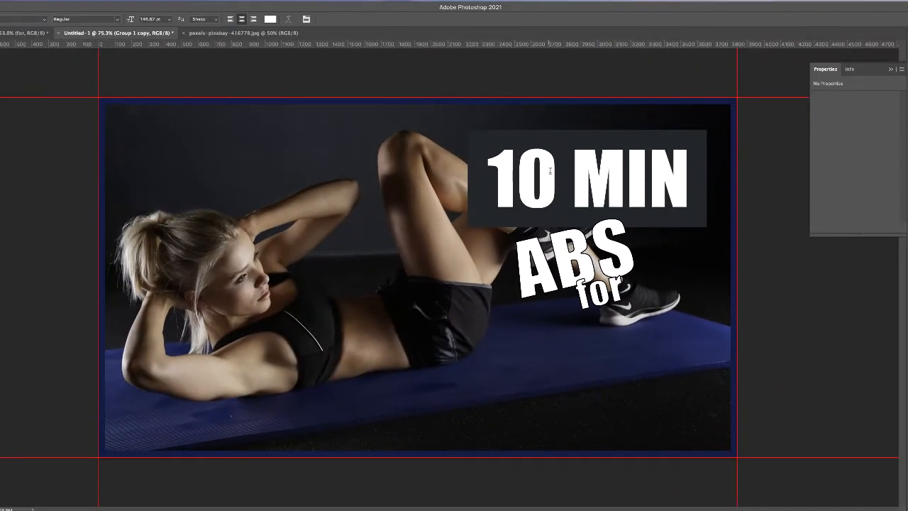
{"action": "key", "text": "v"}
{"action": "left_click_drag", "start_coordinate": [691, 210], "coordinate": [694, 409]}
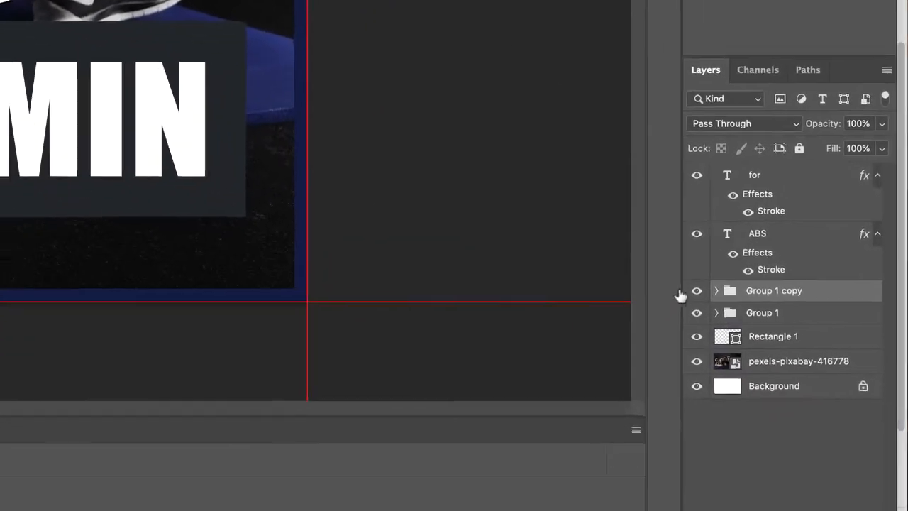
Replace the wording in the lower copy of the "10 MIN" box with "BEGINNERS"
{"action": "left_click", "coordinate": [867, 400]}
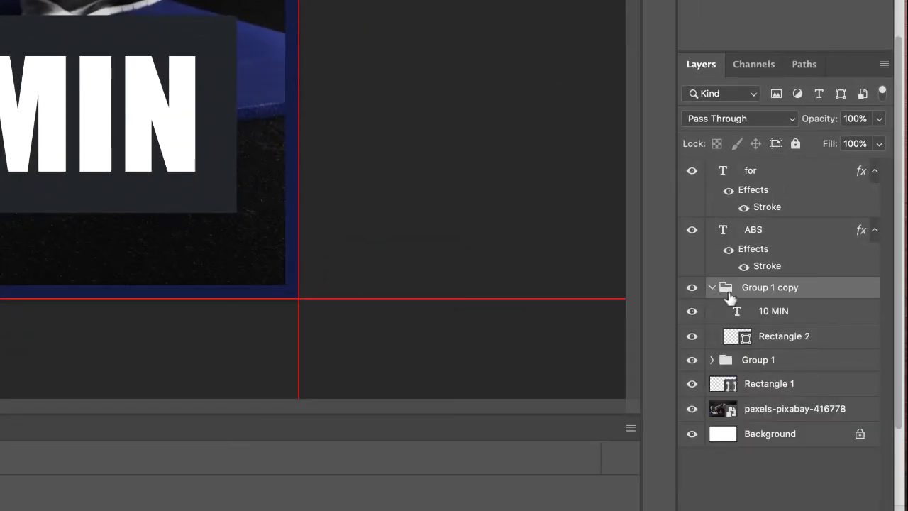
{"action": "left_click", "coordinate": [787, 319]}
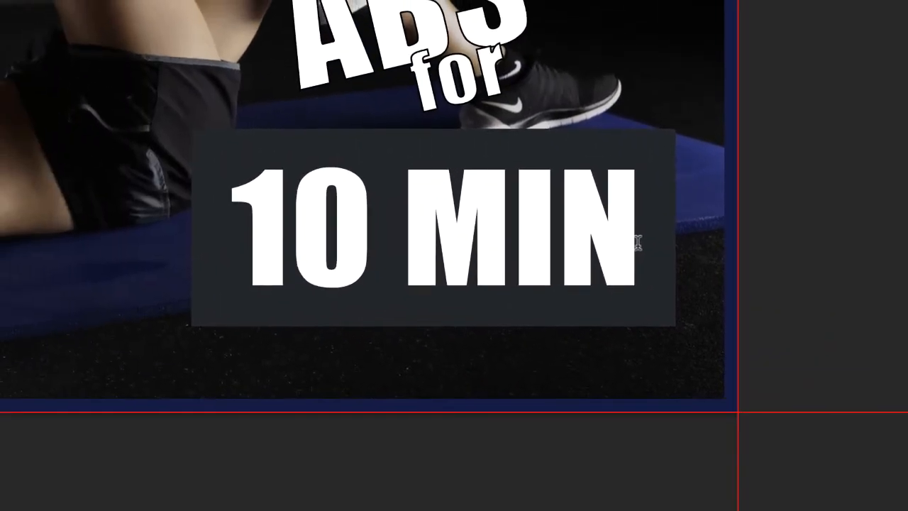
{"action": "left_click_drag", "start_coordinate": [637, 243], "coordinate": [260, 220]}
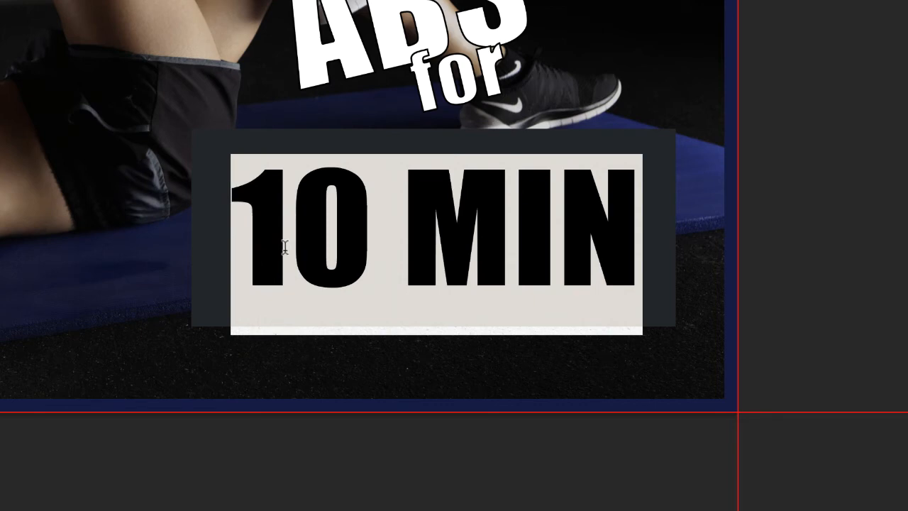
{"action": "type", "text": "BEGG"}
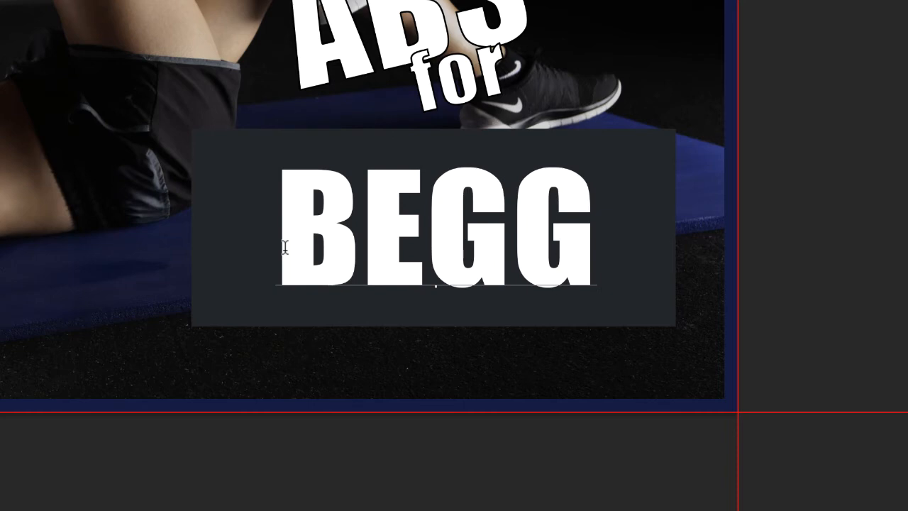
{"action": "key", "text": "BackSpace"}
{"action": "type", "text": "INNERS"}
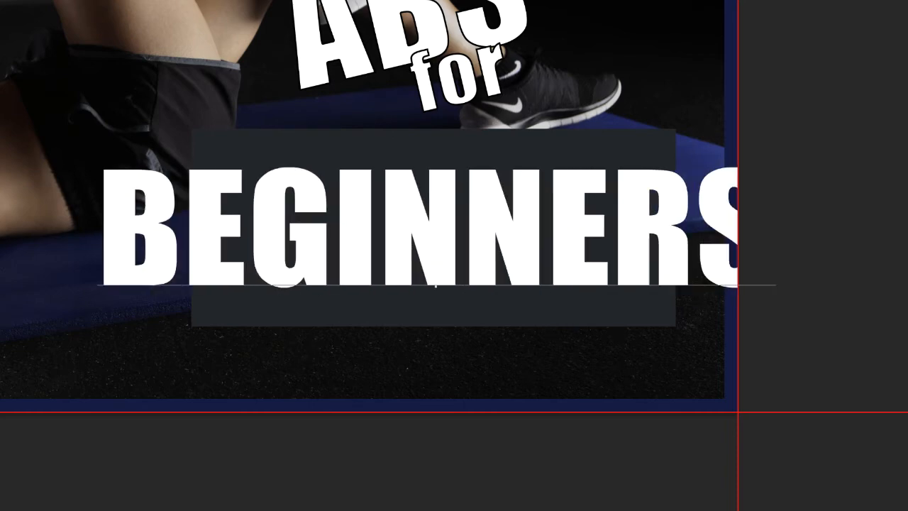
{"action": "key", "text": "ctrl+Return"}
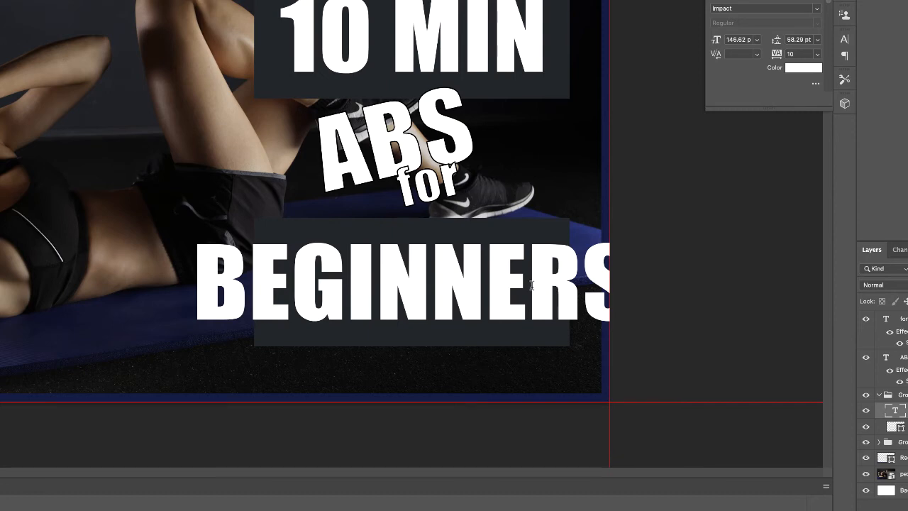
Scale the "BEGINNERS" text down proportionally to about 111 pt
{"action": "key", "text": "ctrl+t"}
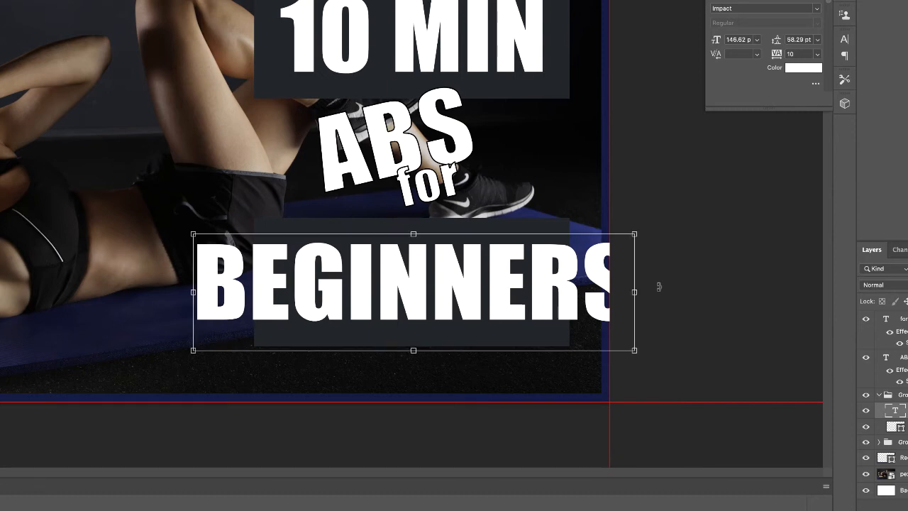
{"action": "left_click_drag", "start_coordinate": [635, 233], "coordinate": [533, 280]}
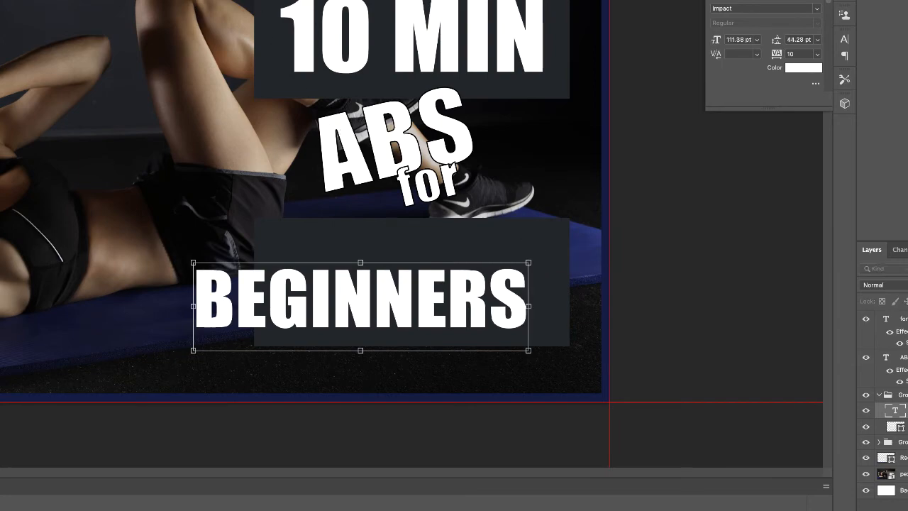
{"action": "key", "text": "Return"}
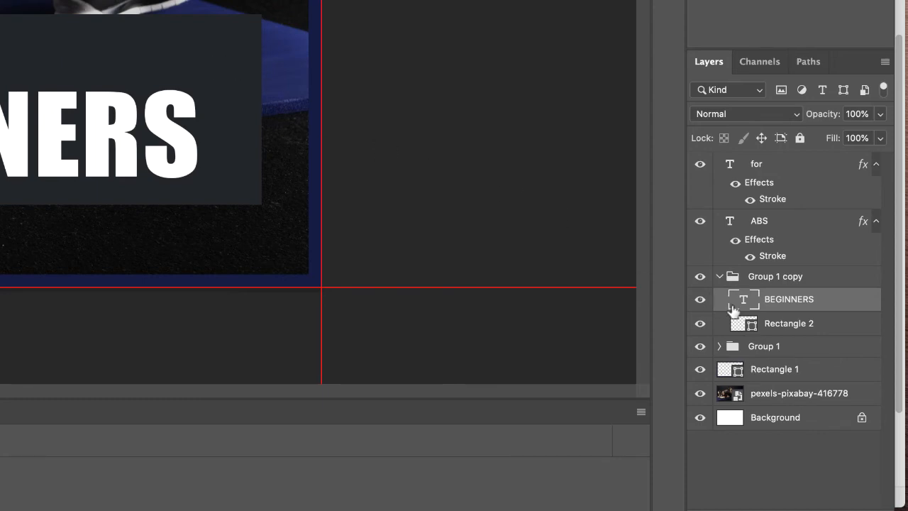
Widen the rectangle behind "BEGINNERS" past the first letter and lower its upper edge, making it about 1910 × 460 px
{"action": "left_click", "coordinate": [778, 327]}
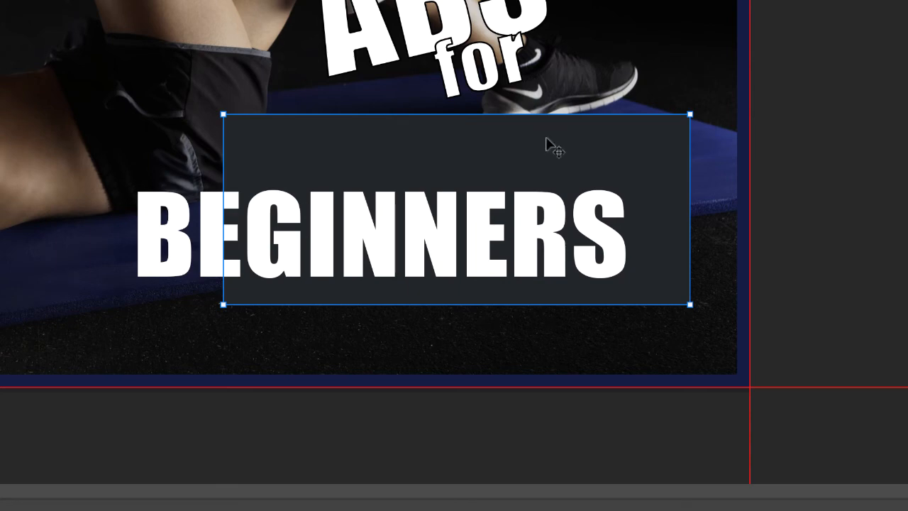
{"action": "key", "text": "ctrl+t"}
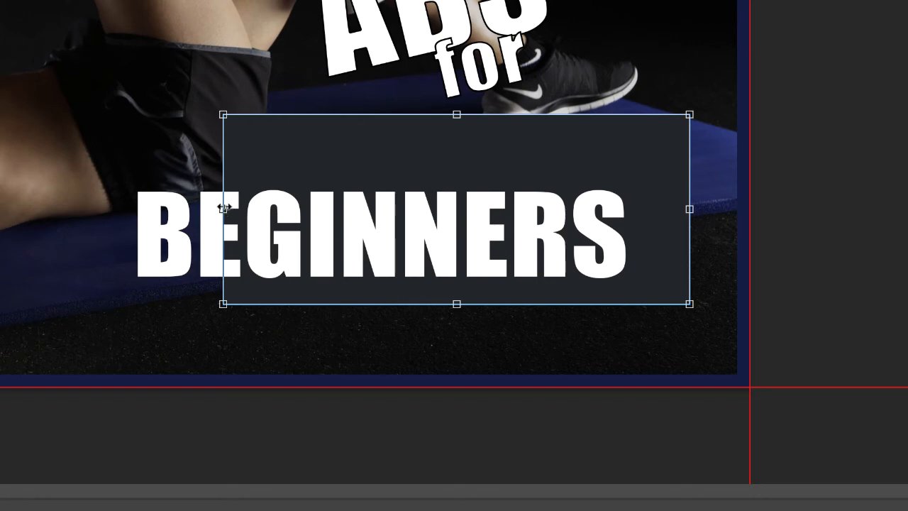
{"action": "left_click_drag", "start_coordinate": [223, 208], "coordinate": [70, 208]}
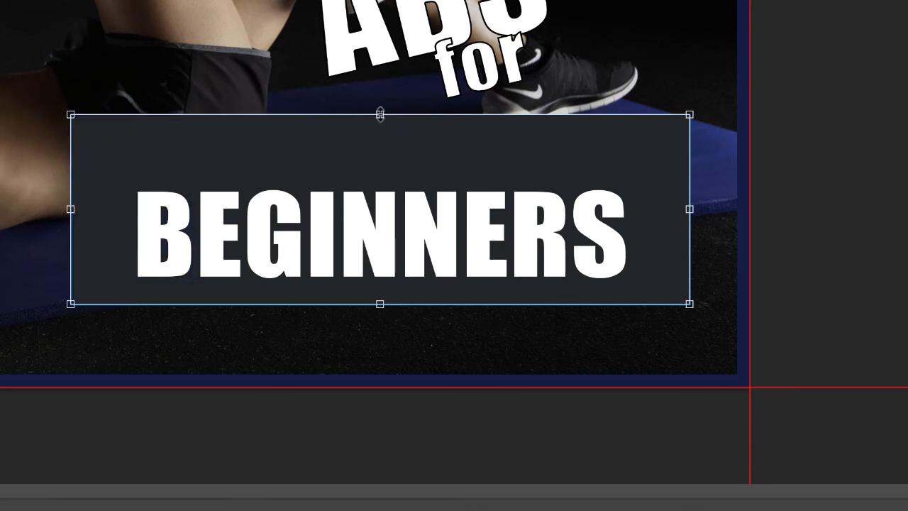
{"action": "left_click_drag", "start_coordinate": [380, 115], "coordinate": [380, 154]}
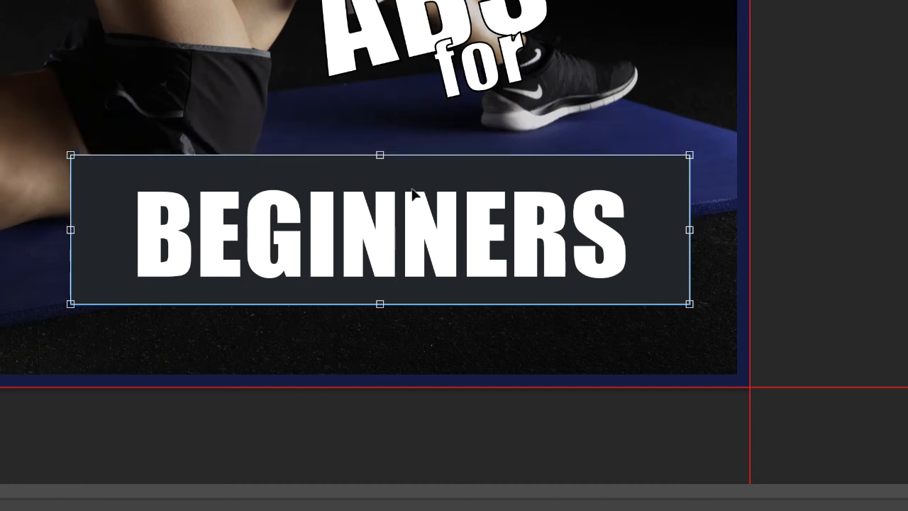
{"action": "key", "text": "Return"}
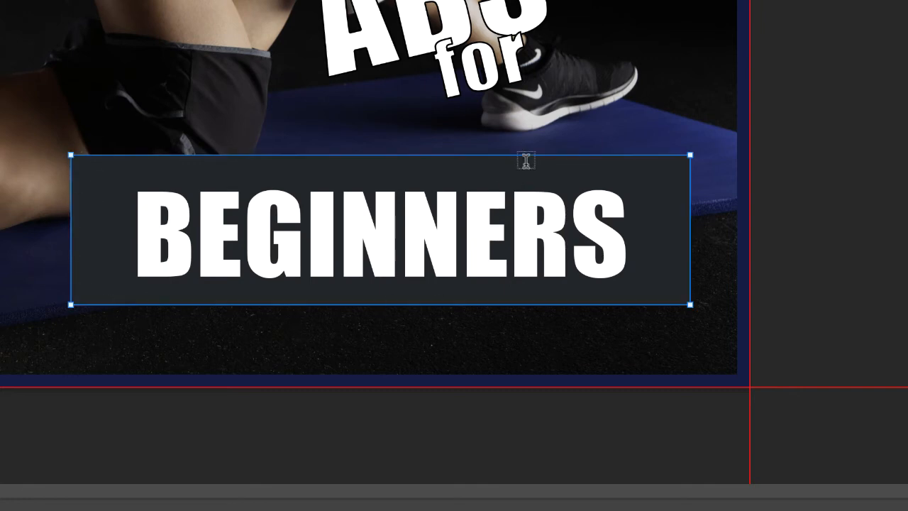
{"action": "key", "text": "ctrl+Return"}
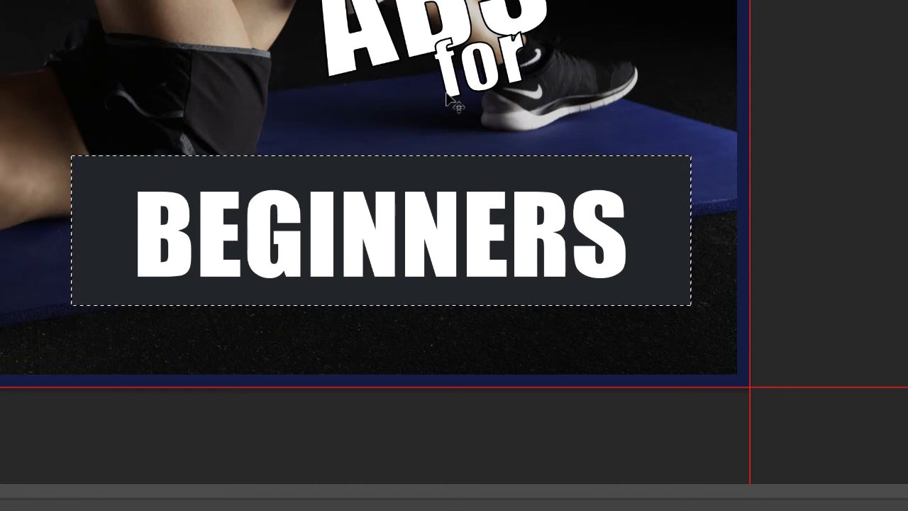
{"action": "key", "text": "ctrl+d"}
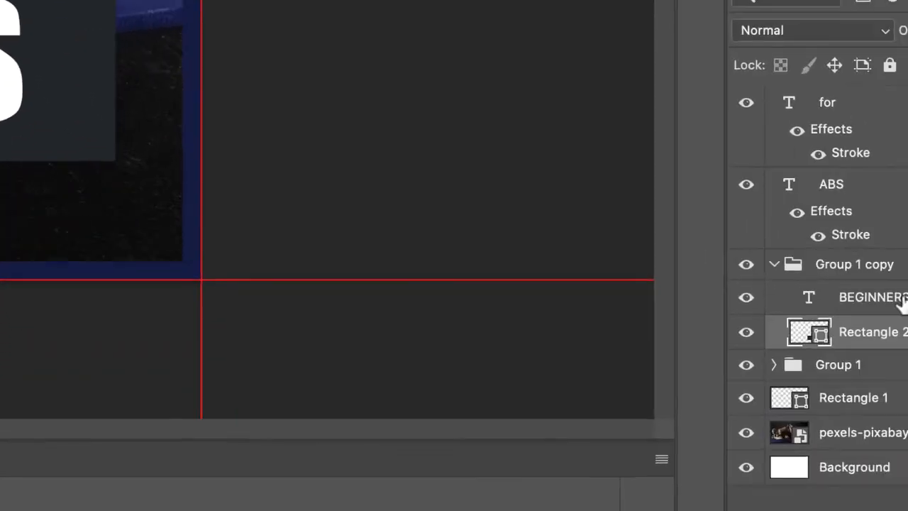
Select the "BEGINNERS" text together with its rectangle and centre the two on each other
{"action": "left_click", "coordinate": [741, 255]}
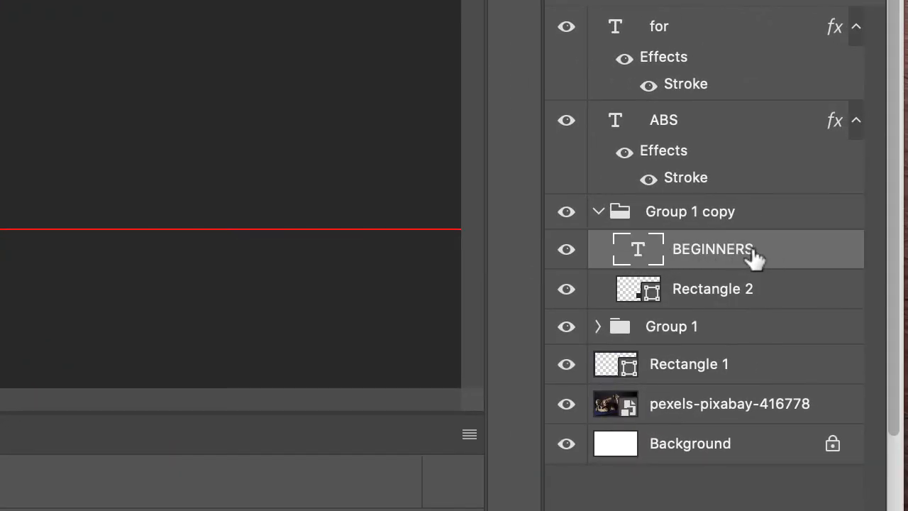
{"action": "left_click", "coordinate": [707, 297], "text": "shift"}
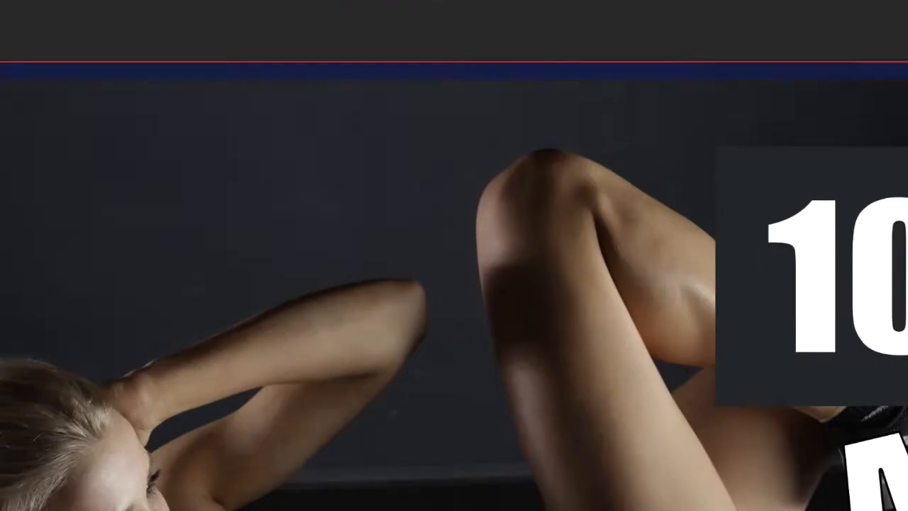
{"action": "key", "text": "v"}
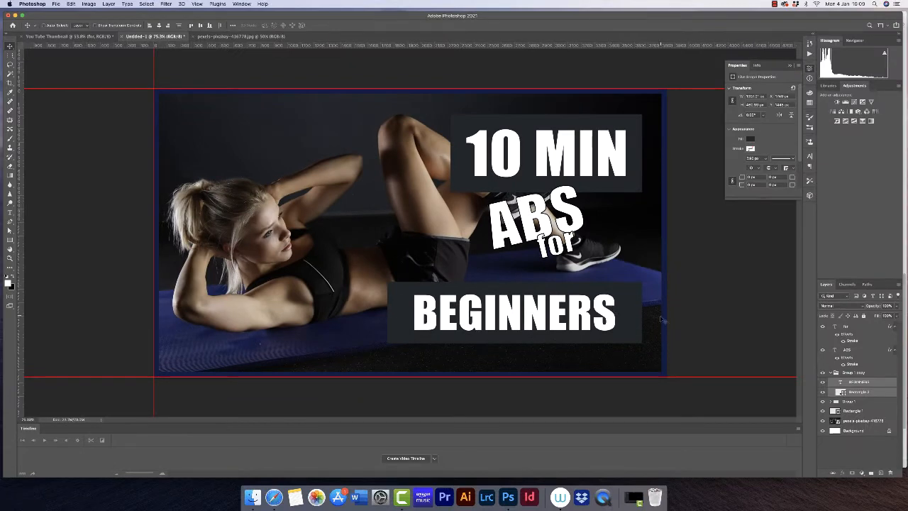
Align the right edges of the "10 MIN" and "BEGINNERS" groups, and move the "BEGINNERS" group up closer to "for"
{"action": "left_click", "coordinate": [830, 372]}
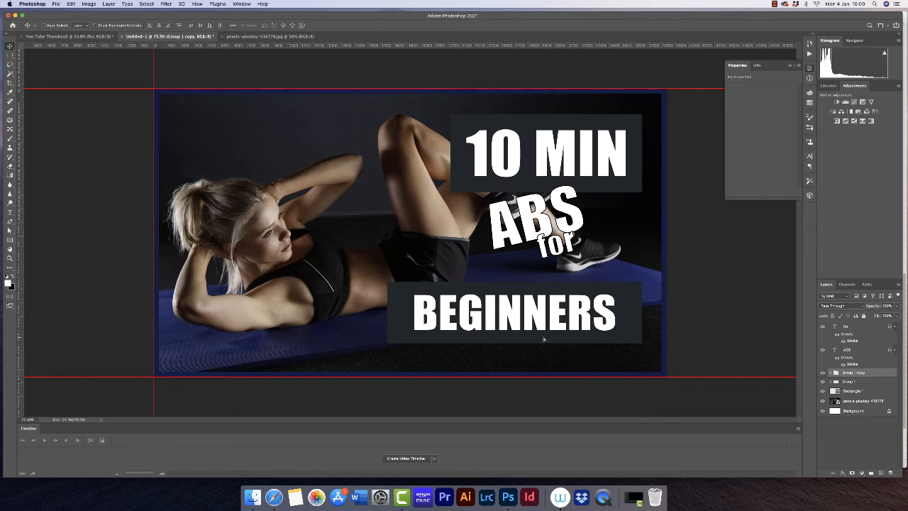
{"action": "mouse_move", "coordinate": [543, 339]}
{"action": "left_mouse_down"}
{"action": "mouse_move", "coordinate": [324, 341]}
{"action": "mouse_move", "coordinate": [360, 297]}
{"action": "mouse_move", "coordinate": [496, 337]}
{"action": "mouse_move", "coordinate": [551, 336]}
{"action": "left_mouse_up"}
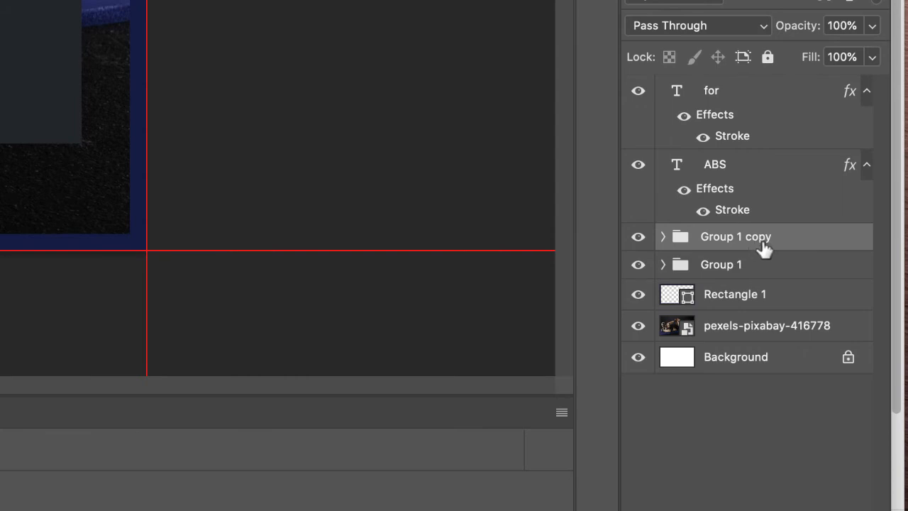
{"action": "left_click", "coordinate": [756, 266], "text": "shift"}
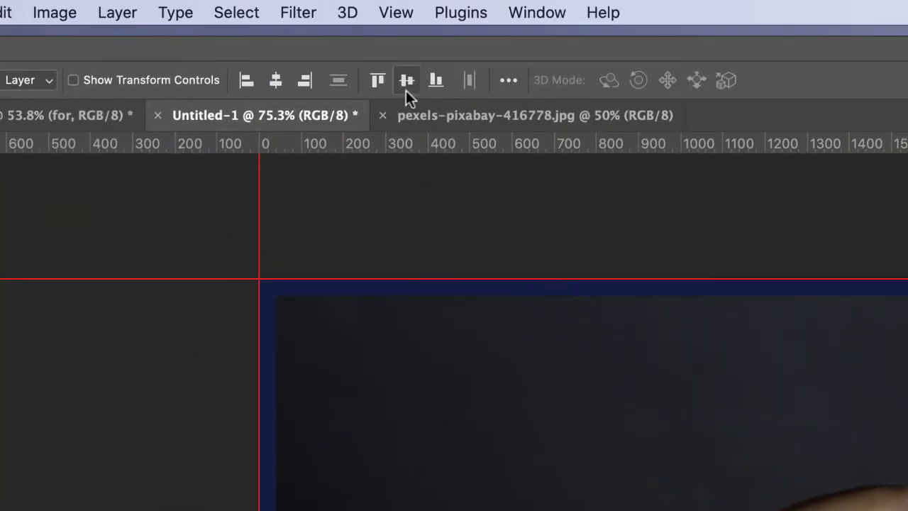
{"action": "left_click", "coordinate": [304, 82]}
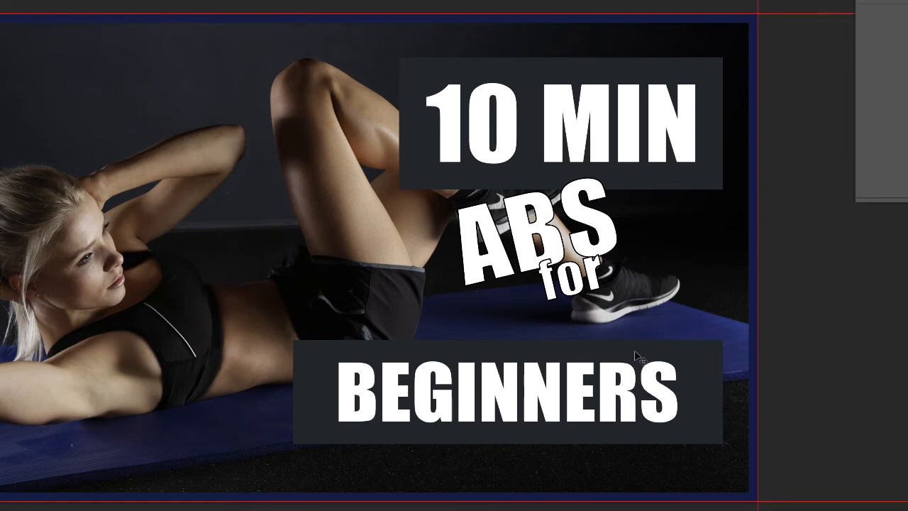
{"action": "mouse_move", "coordinate": [628, 350]}
{"action": "left_mouse_down"}
{"action": "mouse_move", "coordinate": [631, 339]}
{"action": "mouse_move", "coordinate": [644, 346]}
{"action": "left_mouse_up"}
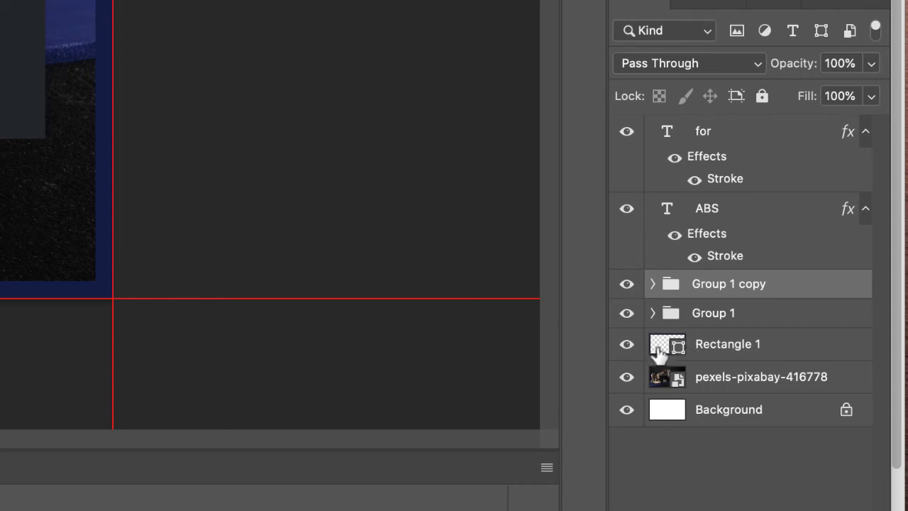
Move all title words and boxes together slightly down and left, vertically centred inside the blue border, and collapse the floating Properties
{"action": "left_click", "coordinate": [753, 319]}
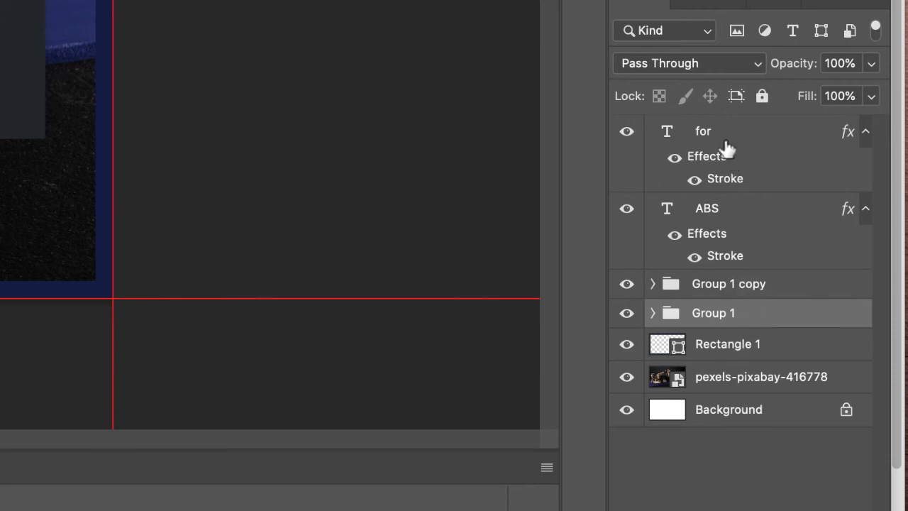
{"action": "left_click", "coordinate": [704, 135], "text": "shift"}
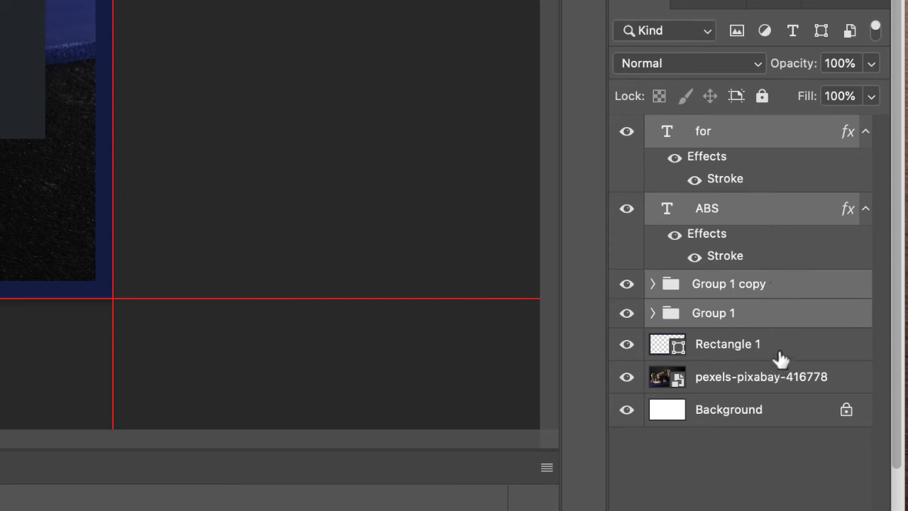
{"action": "mouse_move", "coordinate": [778, 346]}
{"action": "left_mouse_down"}
{"action": "mouse_move", "coordinate": [775, 399]}
{"action": "mouse_move", "coordinate": [770, 298]}
{"action": "mouse_move", "coordinate": [770, 344]}
{"action": "mouse_move", "coordinate": [780, 349]}
{"action": "left_mouse_up"}
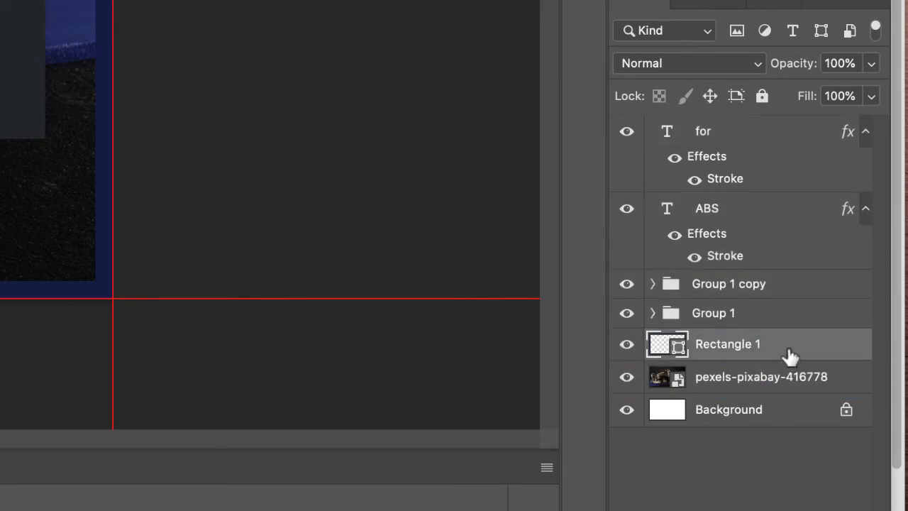
{"action": "left_click", "coordinate": [765, 315]}
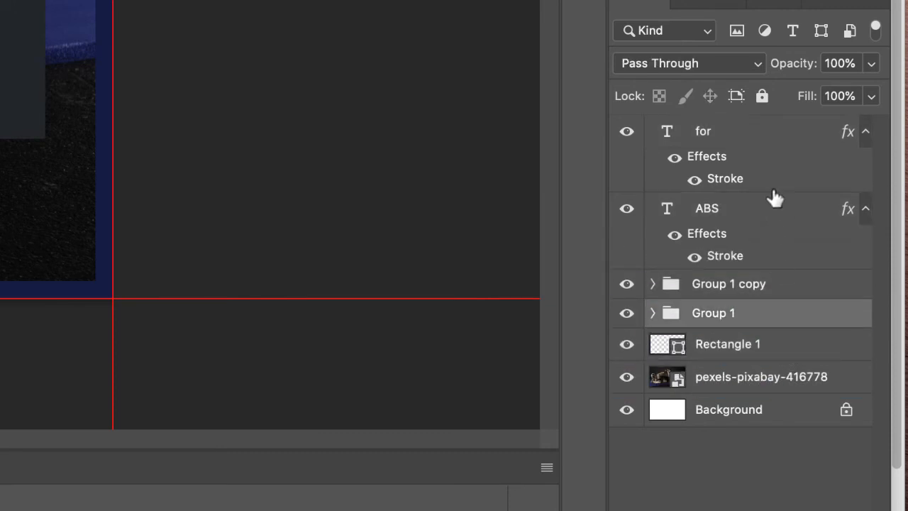
{"action": "left_click", "coordinate": [741, 145], "text": "shift"}
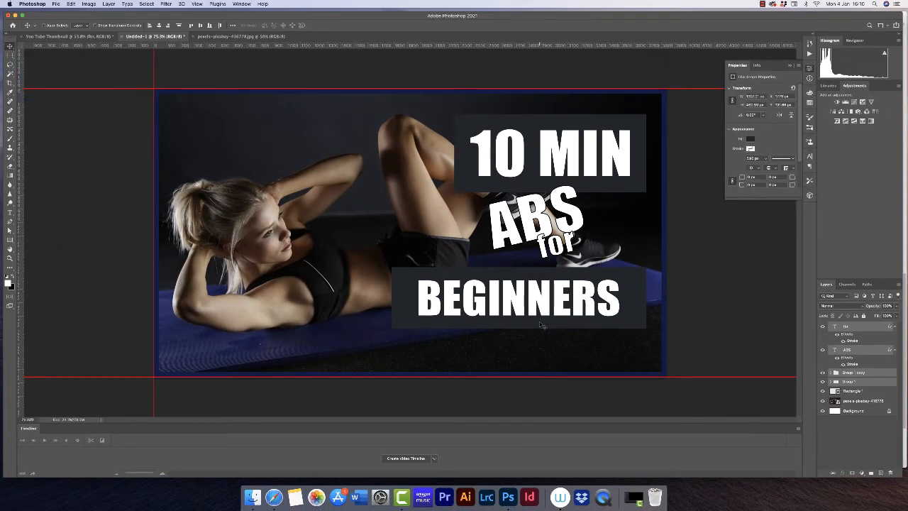
{"action": "left_click_drag", "start_coordinate": [523, 328], "coordinate": [561, 288]}
{"action": "left_click_drag", "start_coordinate": [499, 347], "coordinate": [530, 334]}
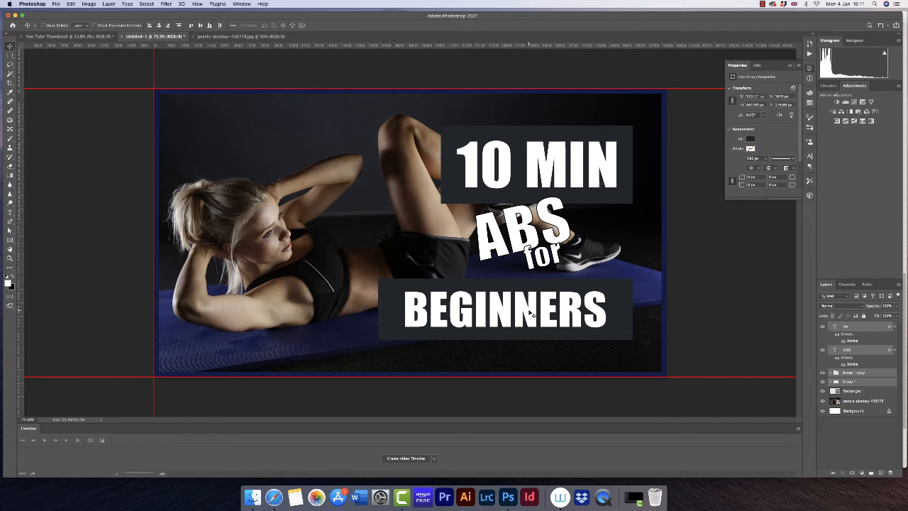
{"action": "left_click_drag", "start_coordinate": [529, 313], "coordinate": [535, 310]}
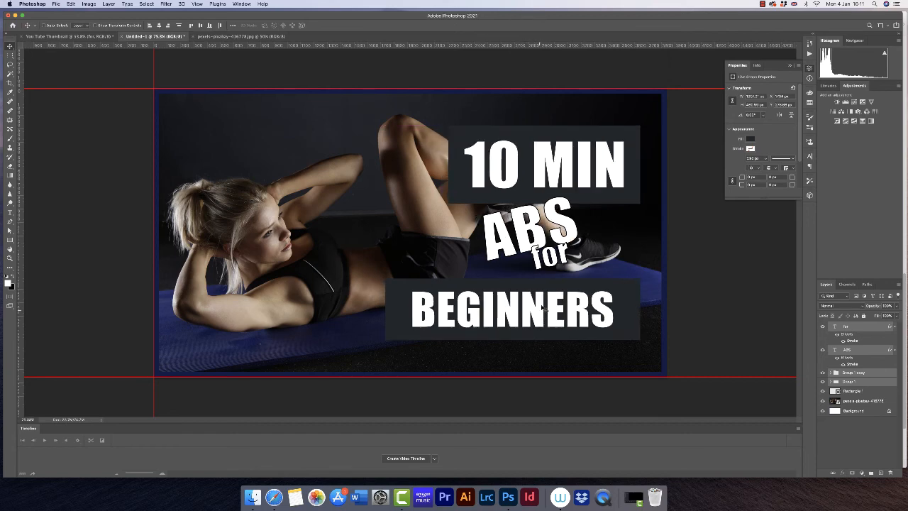
{"action": "left_click", "coordinate": [790, 66]}
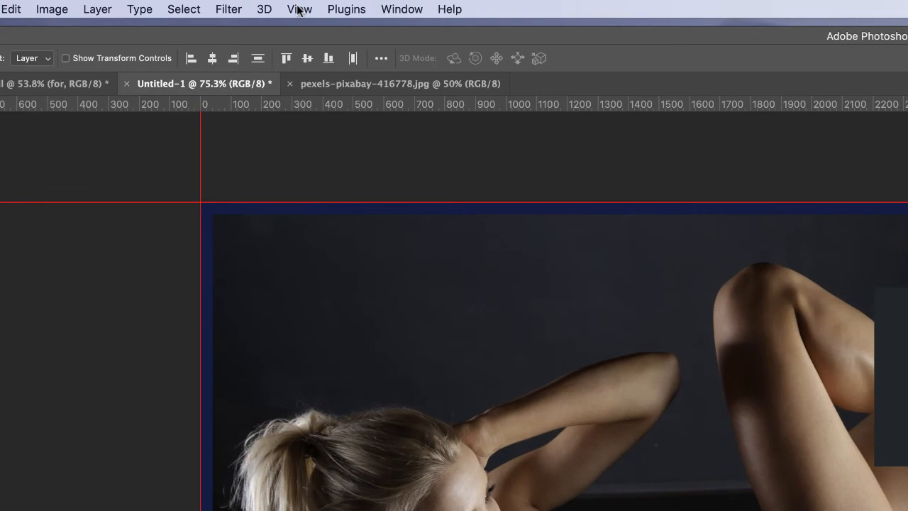
Clear all ruler guides from the thumbnail canvas
{"action": "left_click", "coordinate": [197, 4]}
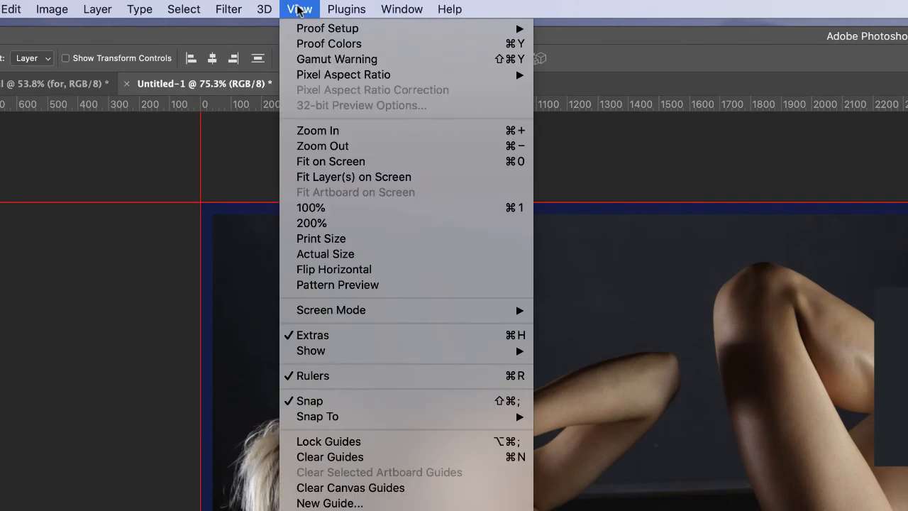
{"action": "left_click", "coordinate": [354, 458]}
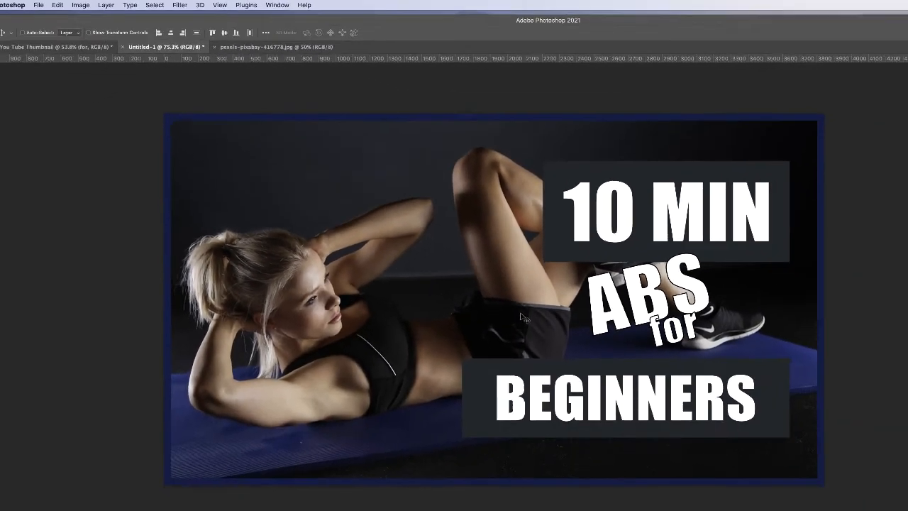
{"action": "key", "text": "super+space"}
{"action": "left_click_drag", "start_coordinate": [439, 234], "coordinate": [406, 303]}
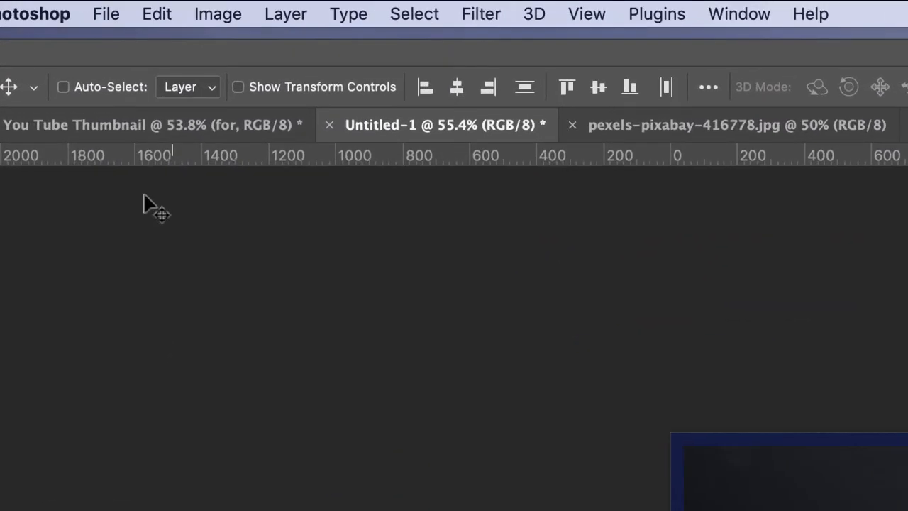
Quick-export the thumbnail as a JPG to the Desktop with the file name "Photoshop Thumbnail"
{"action": "left_click", "coordinate": [106, 17]}
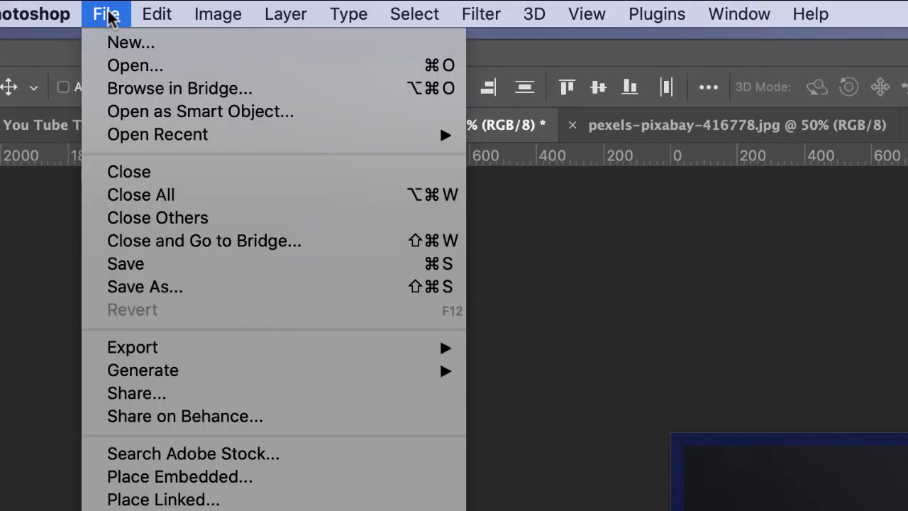
{"action": "mouse_move", "coordinate": [320, 350]}
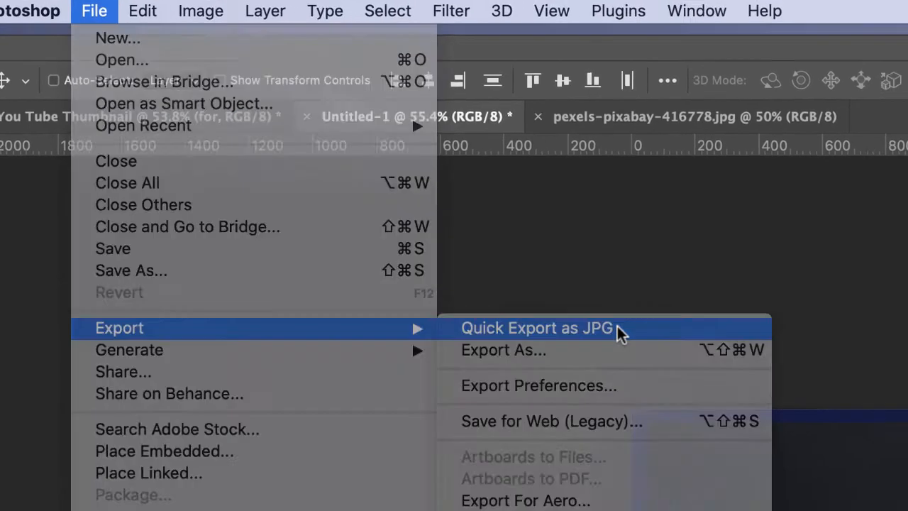
{"action": "left_click", "coordinate": [659, 351]}
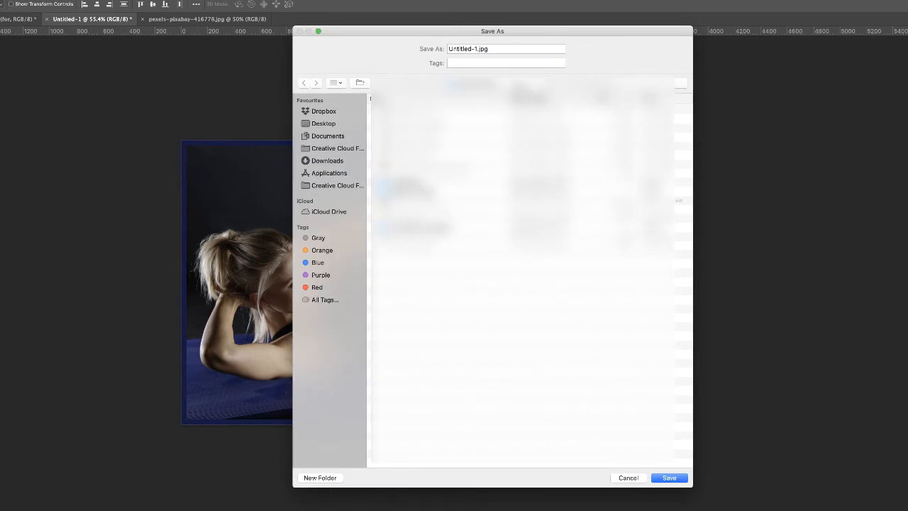
{"action": "left_click", "coordinate": [519, 85]}
{"action": "left_click", "coordinate": [490, 101]}
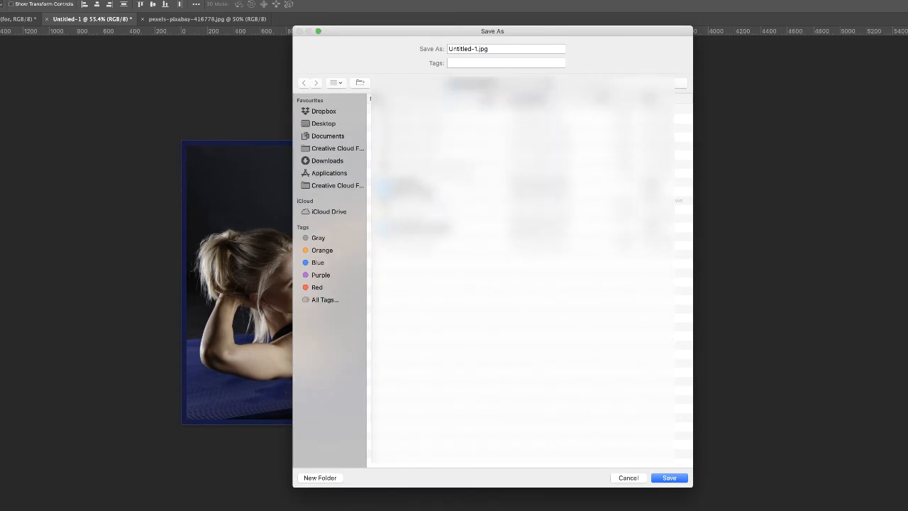
{"action": "left_click", "coordinate": [476, 48]}
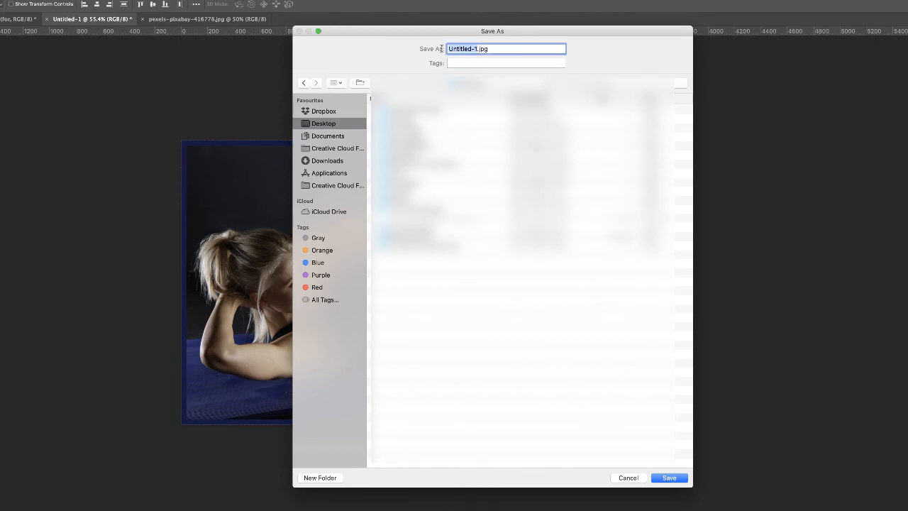
{"action": "type", "text": "Photoshop Thumbnail"}
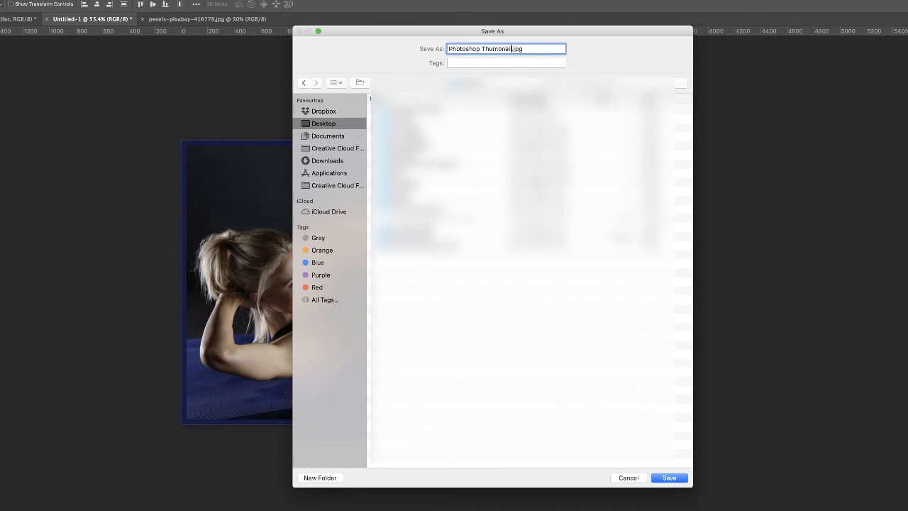
{"action": "left_click", "coordinate": [669, 478]}
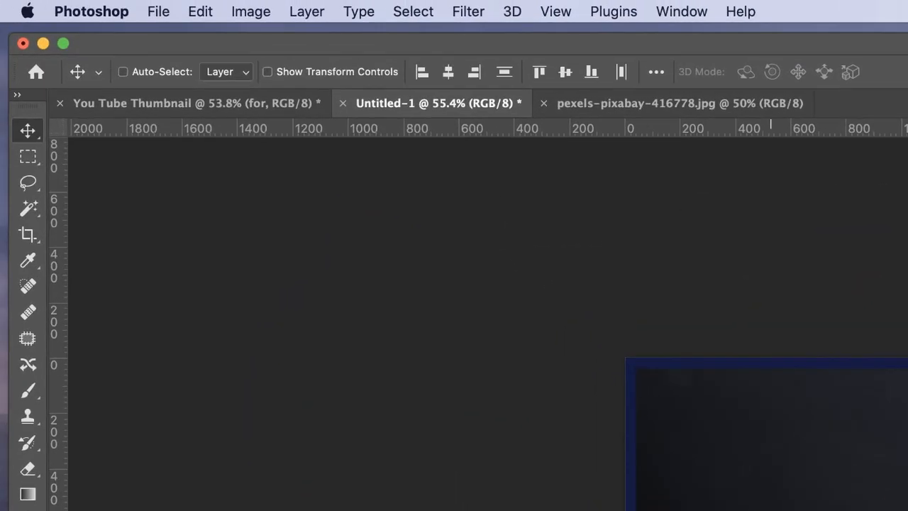
Start saving the document under a new name, with the Desktop as location and JPEG as format
{"action": "left_click", "coordinate": [157, 11]}
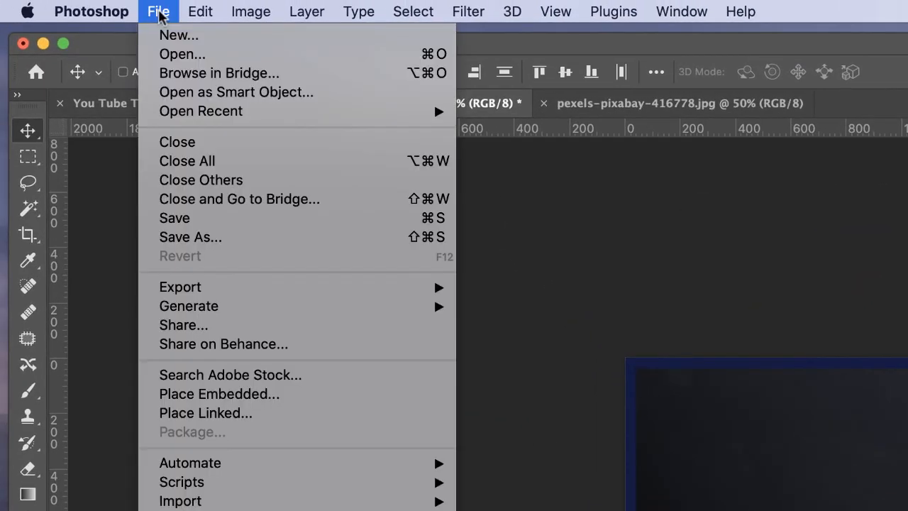
{"action": "left_click", "coordinate": [213, 238]}
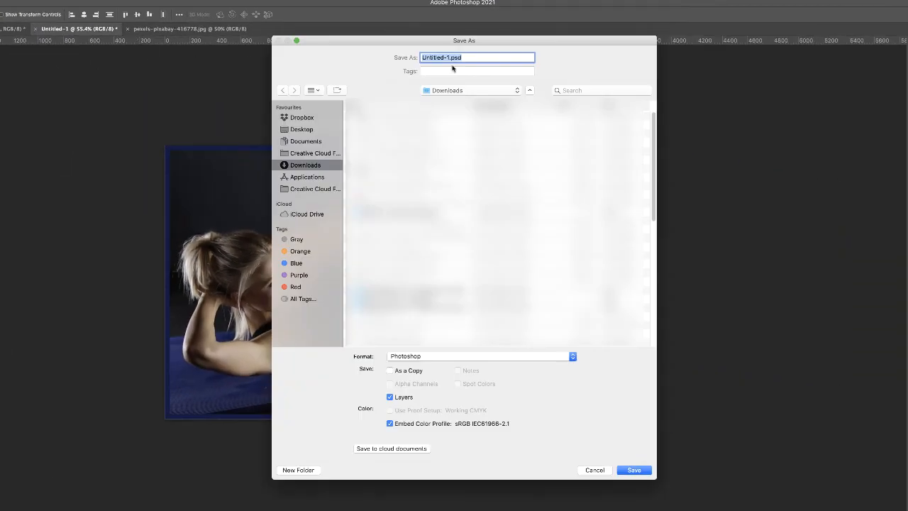
{"action": "left_click", "coordinate": [438, 93]}
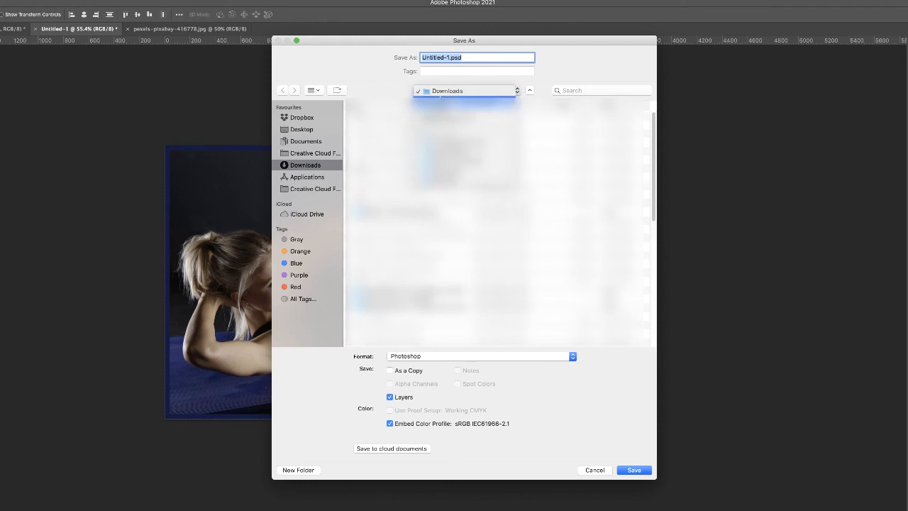
{"action": "left_click", "coordinate": [303, 132]}
{"action": "left_click", "coordinate": [305, 132]}
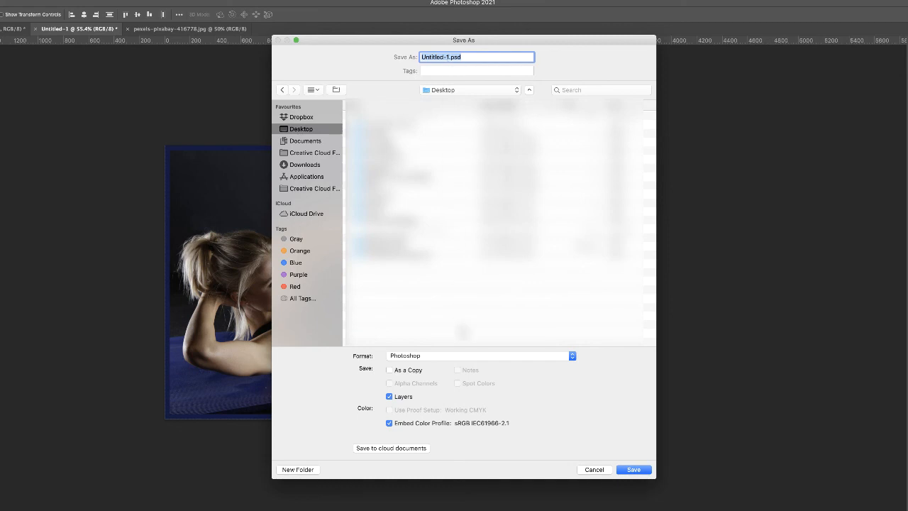
{"action": "left_click", "coordinate": [430, 356]}
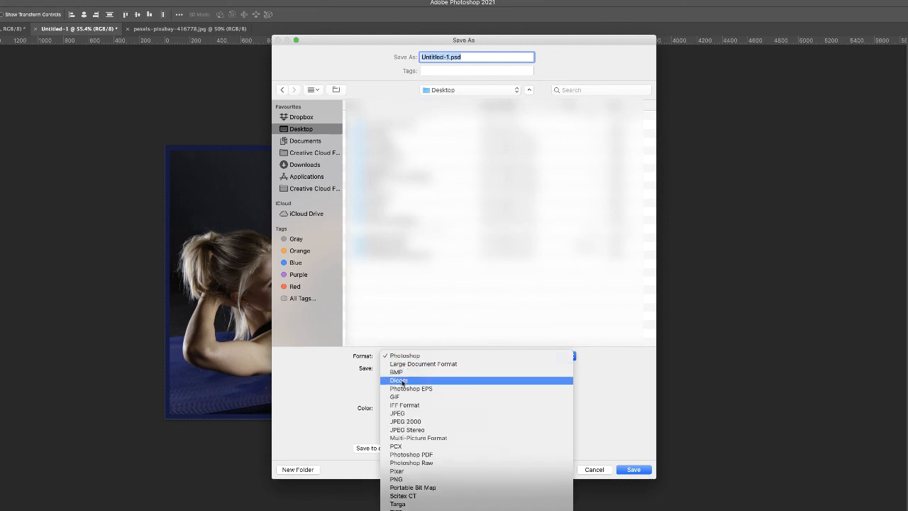
{"action": "left_click", "coordinate": [401, 414]}
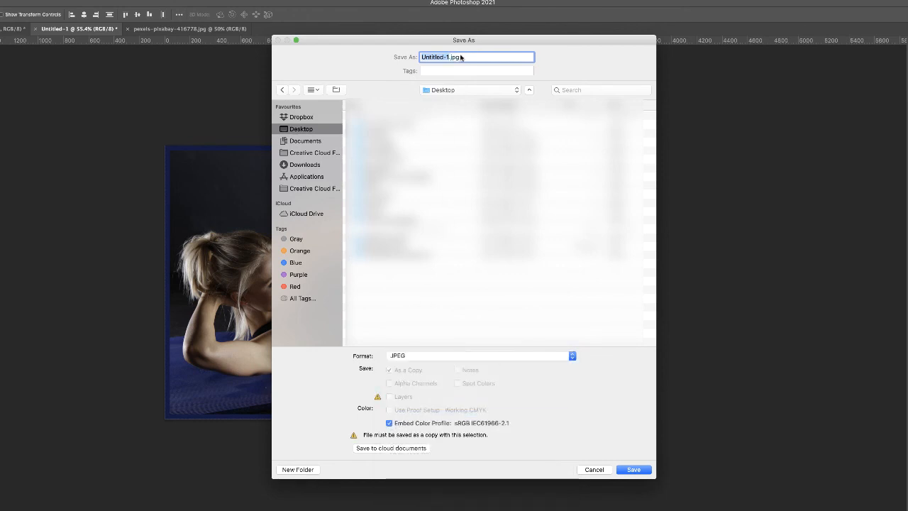
Name the JPEG copy "Photoshop Thumbnail 1" and save it with quality 9 (High) and Baseline Optimized
{"action": "type", "text": "Photoshop"}
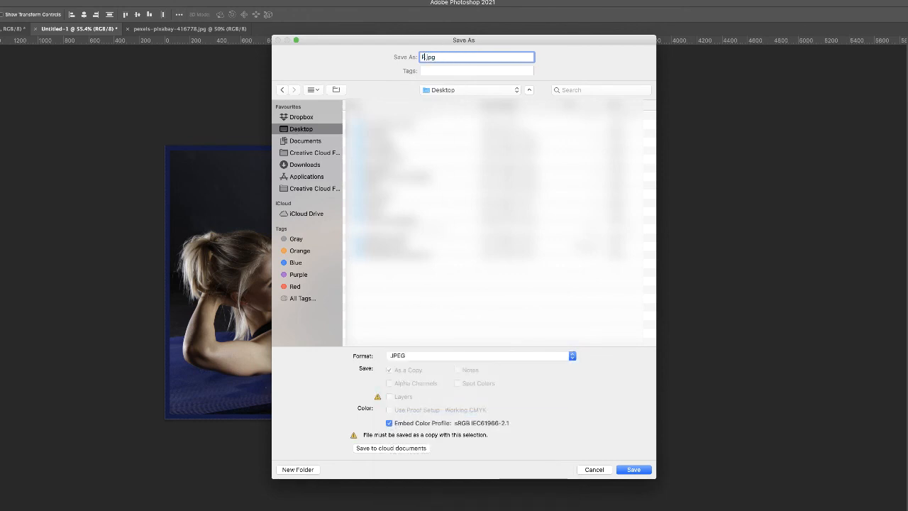
{"action": "type", "text": " Thumbnail 1"}
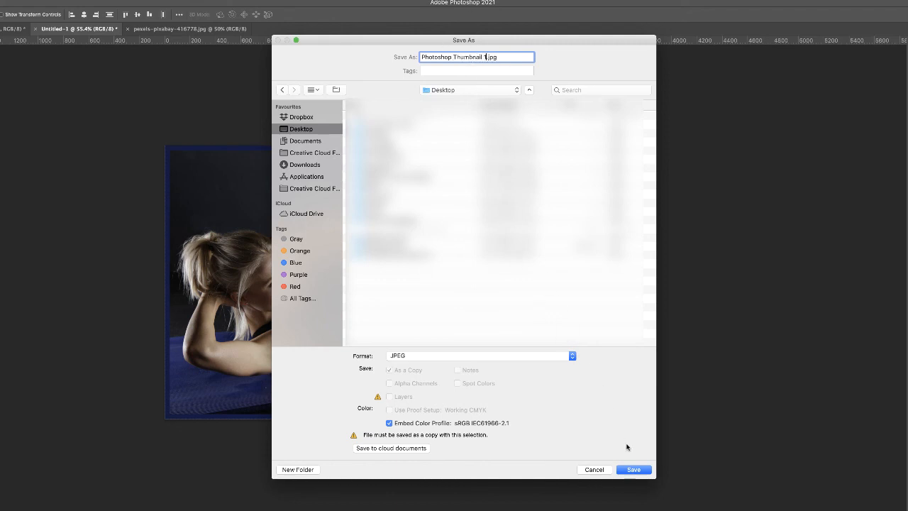
{"action": "left_click", "coordinate": [633, 470]}
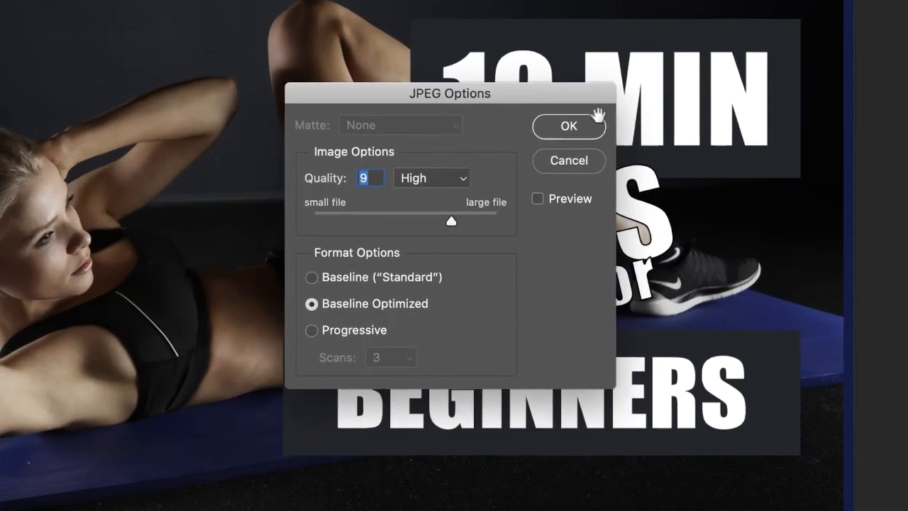
{"action": "double_click", "coordinate": [363, 176]}
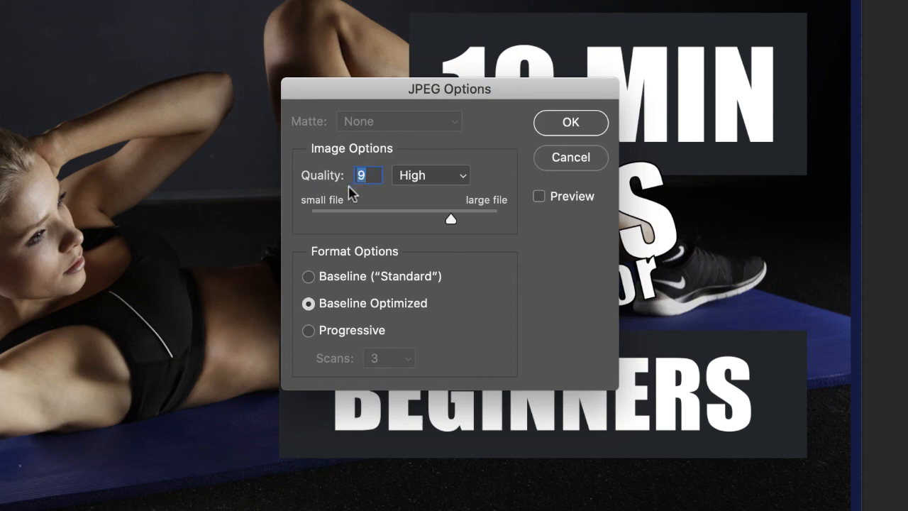
{"action": "left_click", "coordinate": [570, 122]}
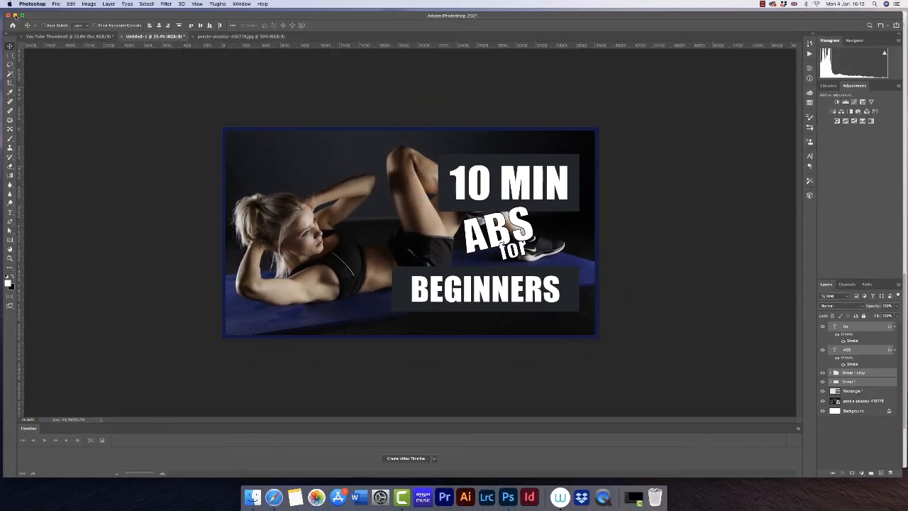
Switch to the macOS desktop and compare the file information of "Photoshop Thumbnail.jpg" and "Photoshop Thumbnail 1.jpg"
{"action": "left_click", "coordinate": [16, 16]}
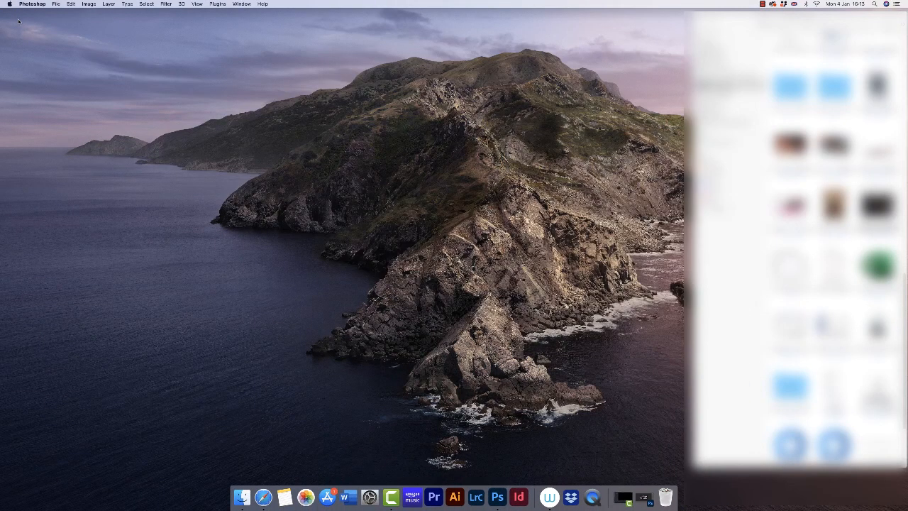
{"action": "left_click", "coordinate": [699, 17]}
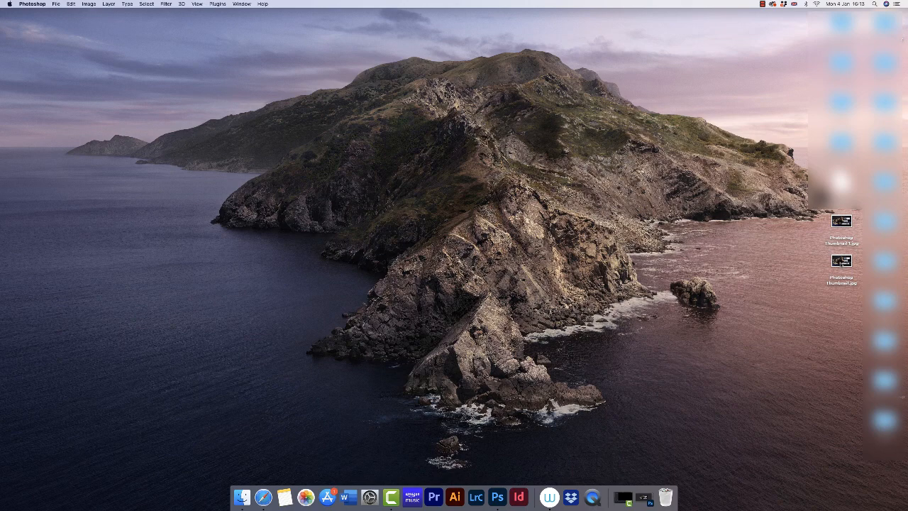
{"action": "right_click", "coordinate": [838, 261]}
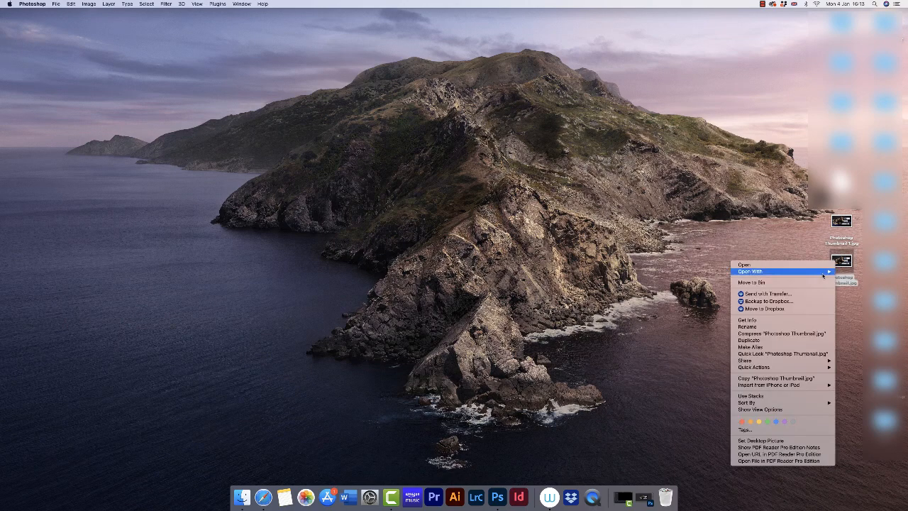
{"action": "left_click", "coordinate": [761, 321]}
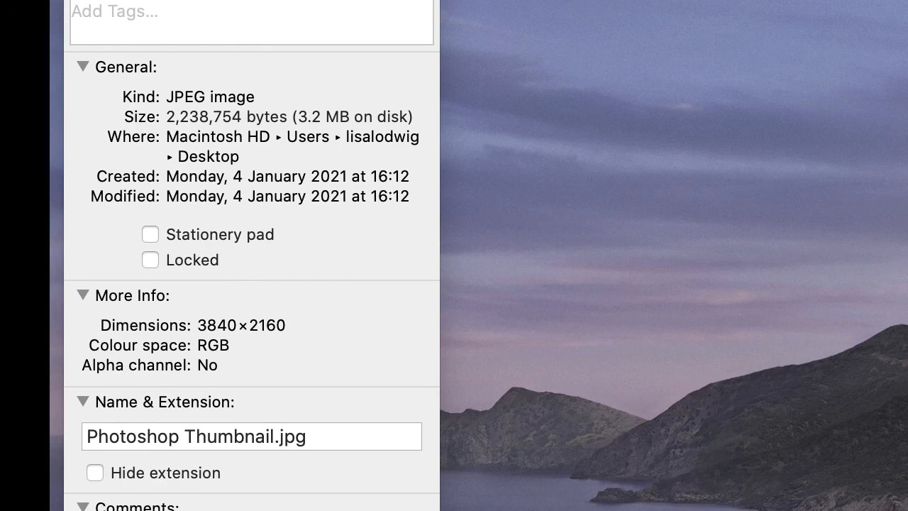
{"action": "key", "text": "super+i"}
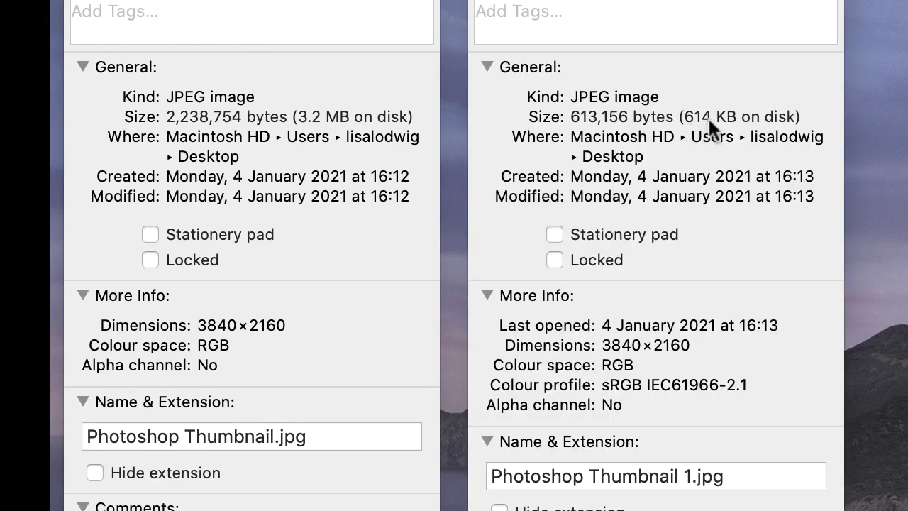